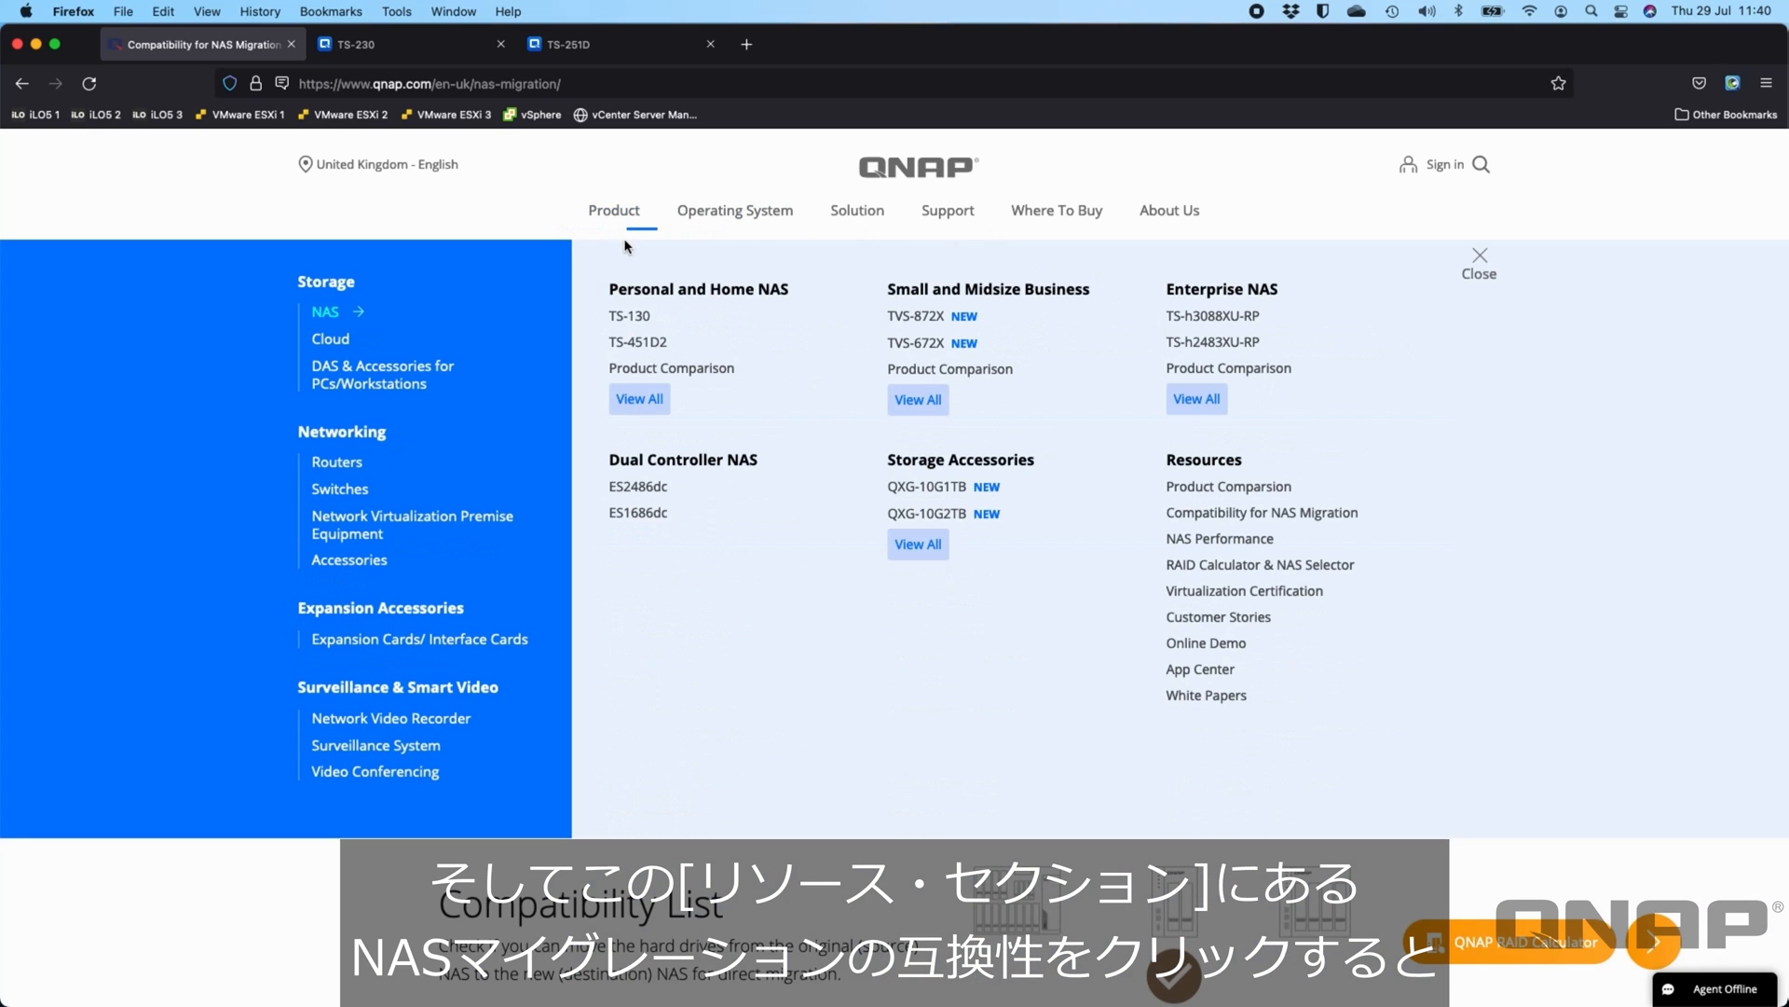
On the NAS migration compatibility page, choose QTS as the operating system.
click(1325, 515)
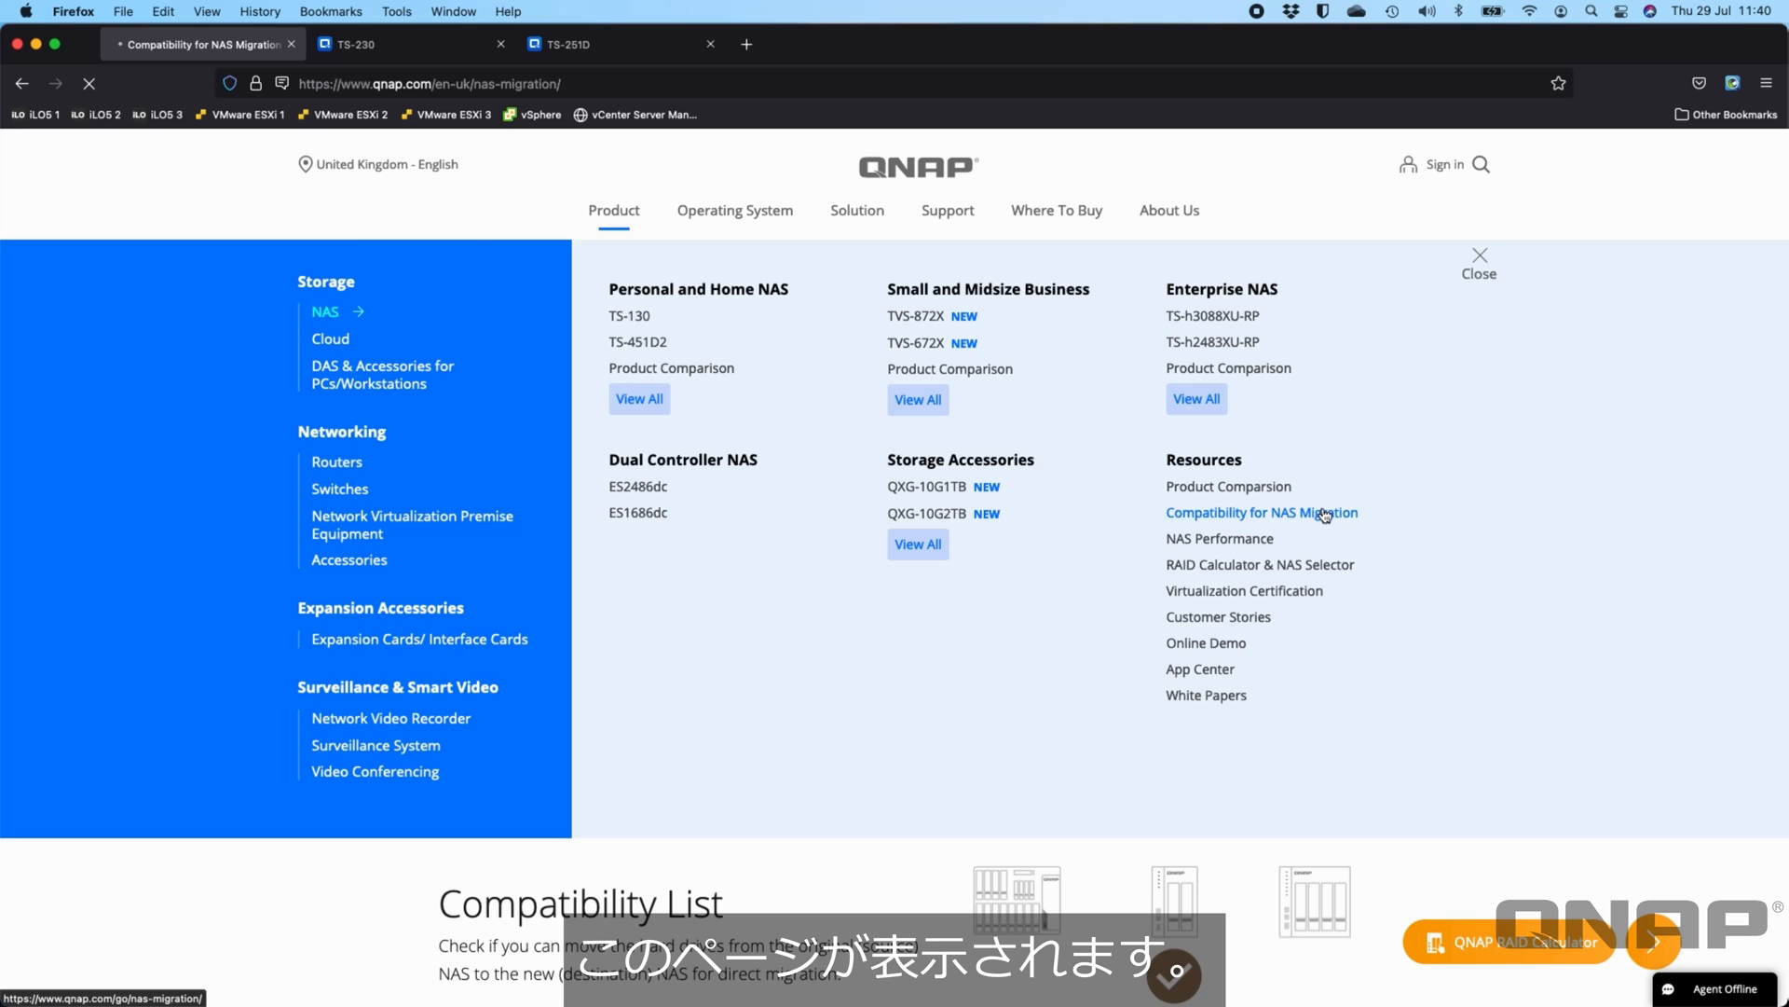
scroll(952, 633, down, 5)
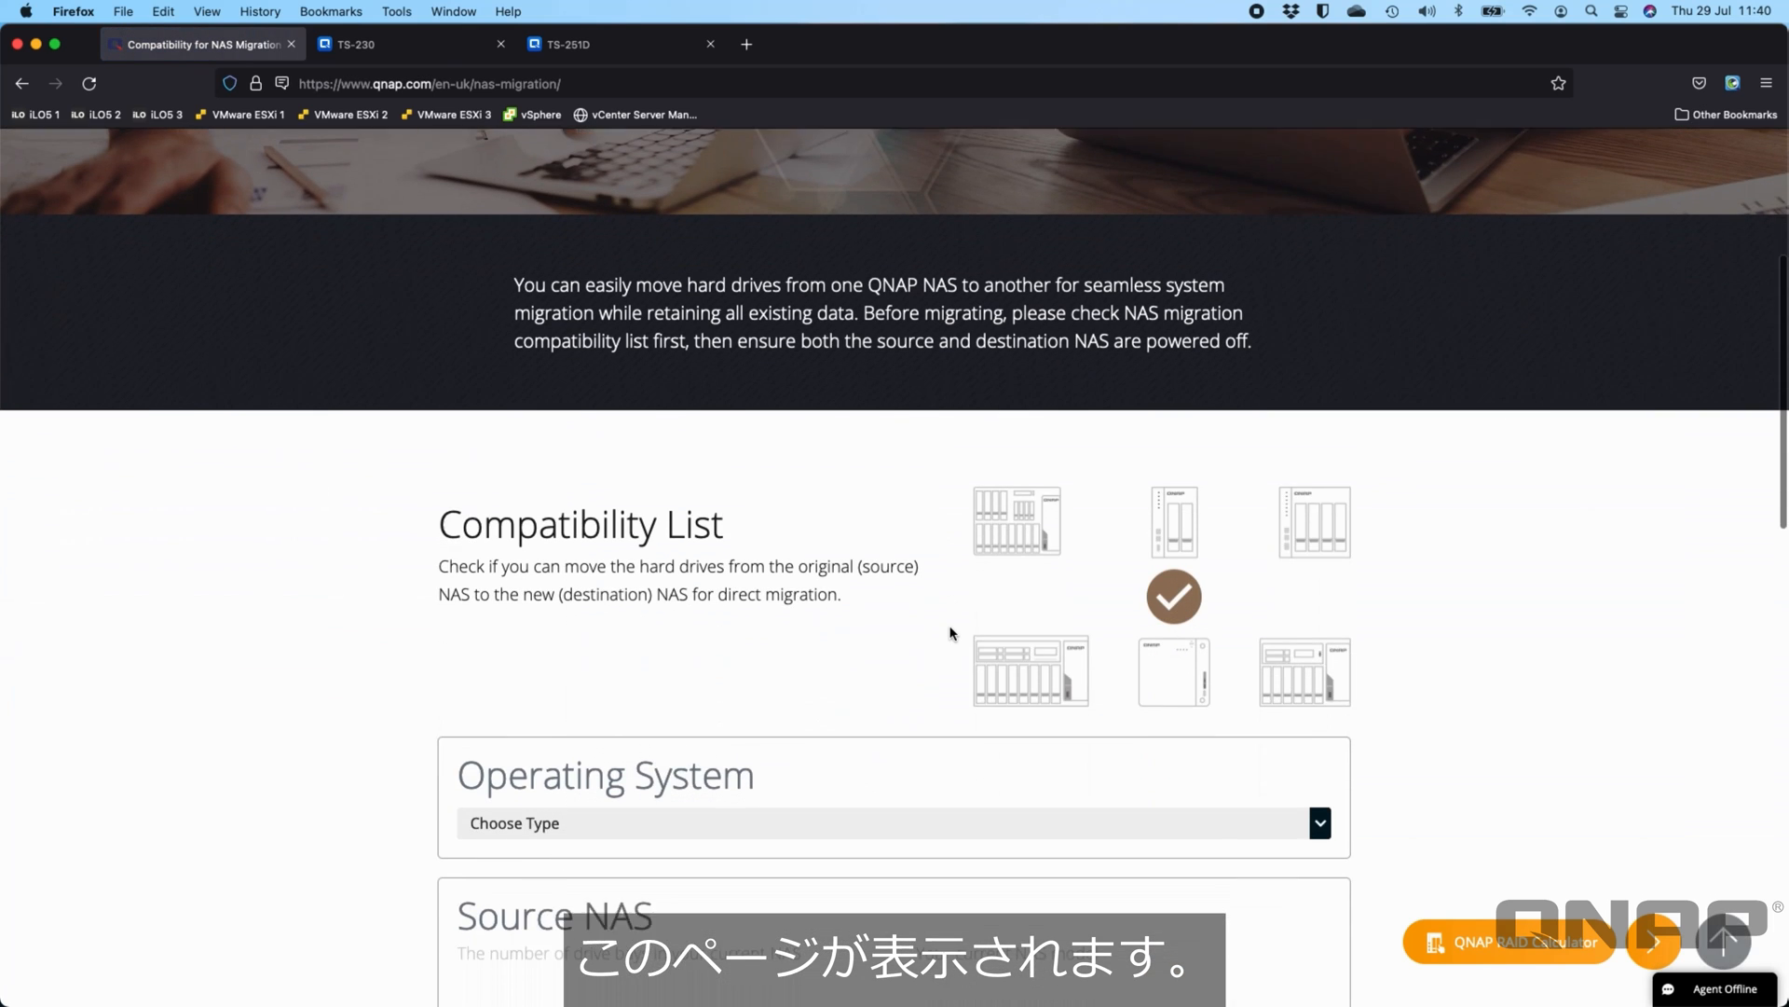
scroll(952, 633, down, 5)
scroll(953, 632, down, 1)
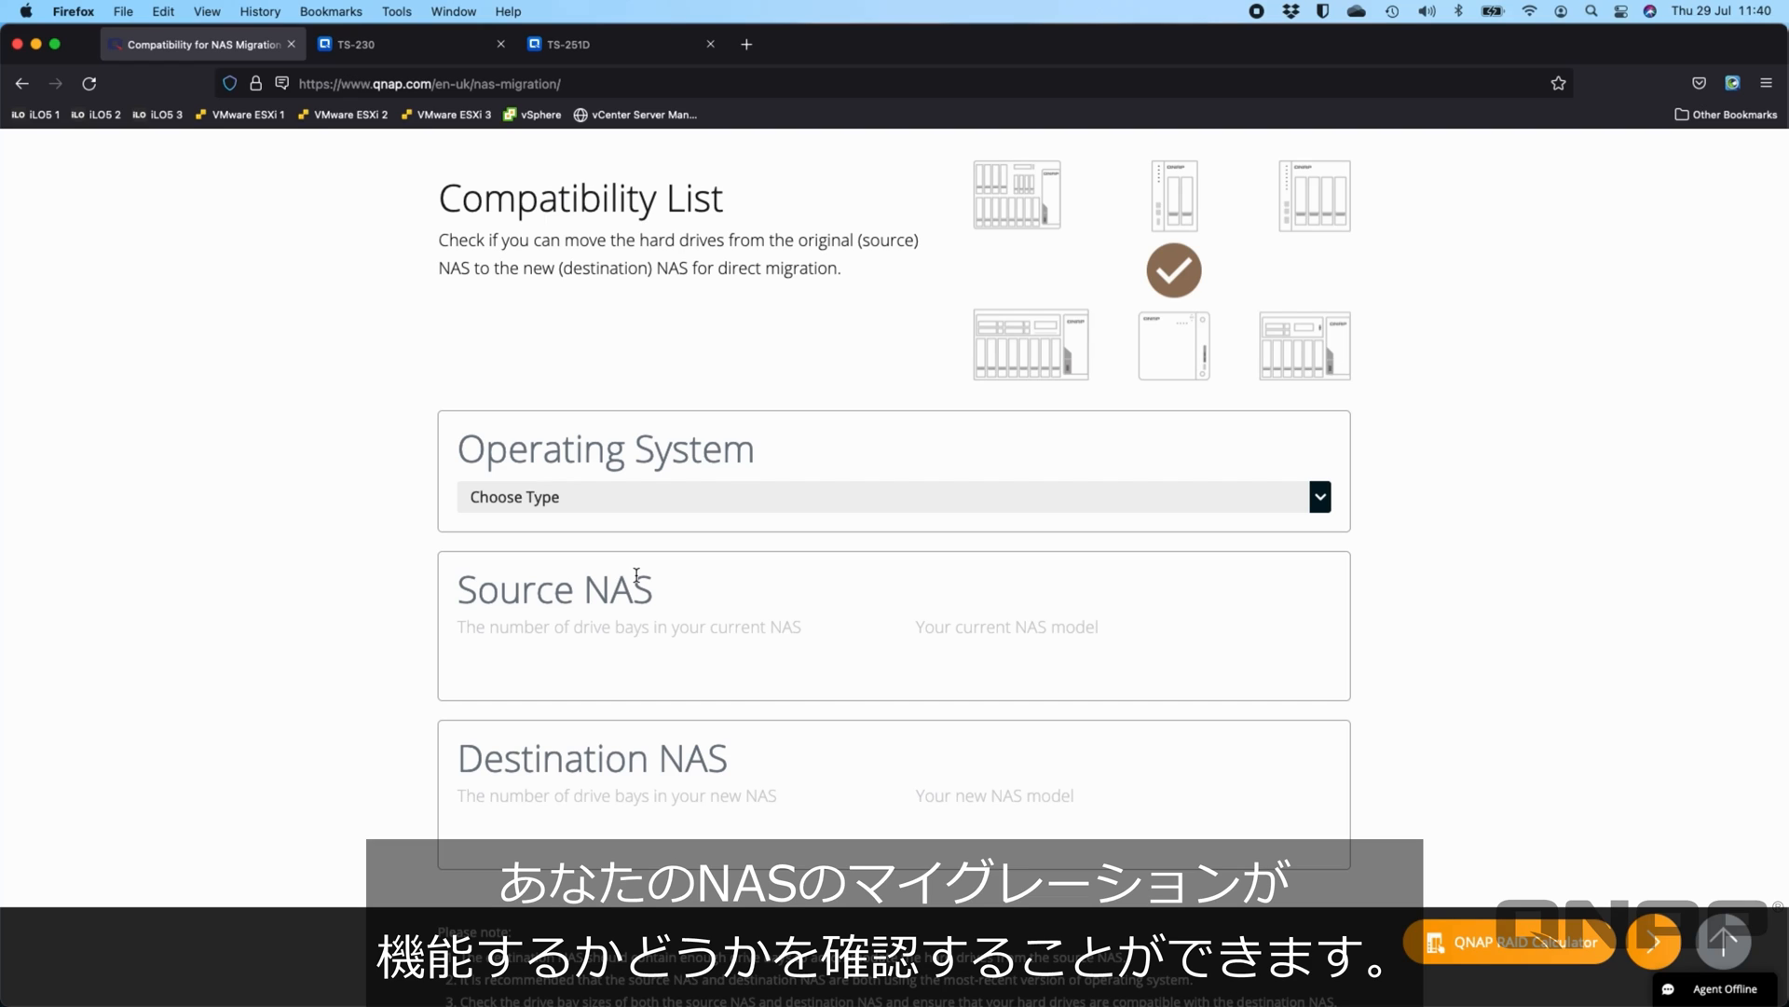
click(698, 493)
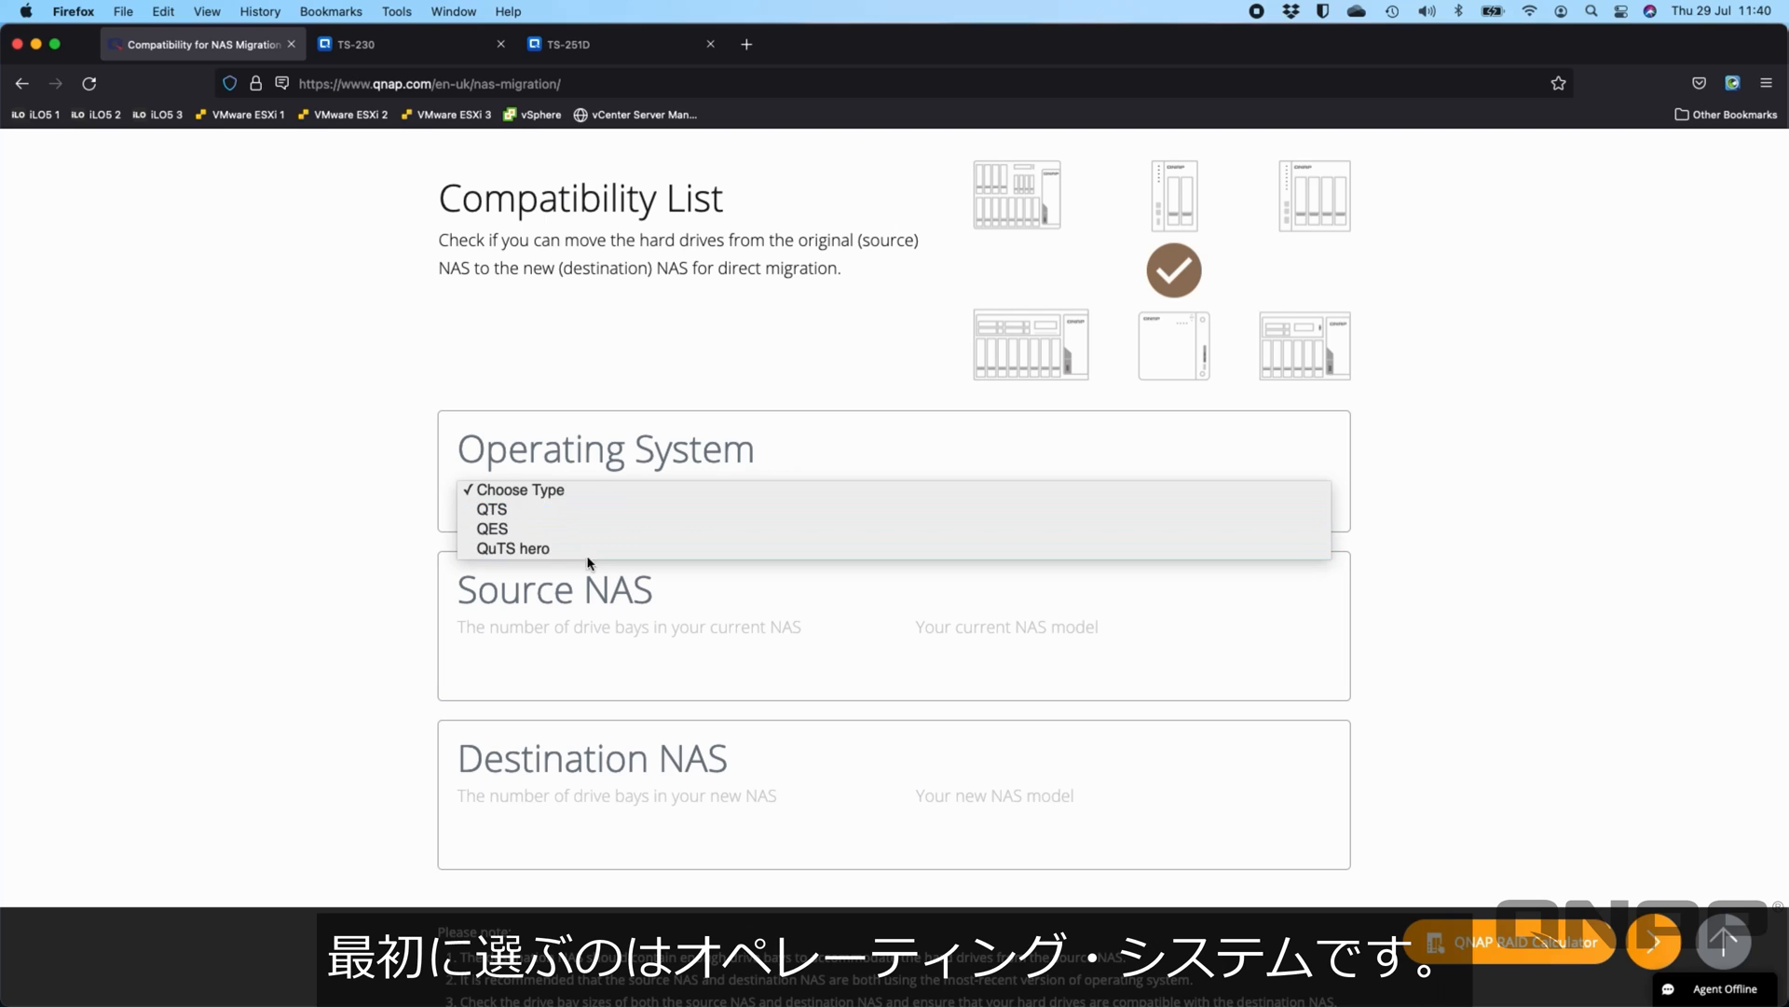
click(308, 420)
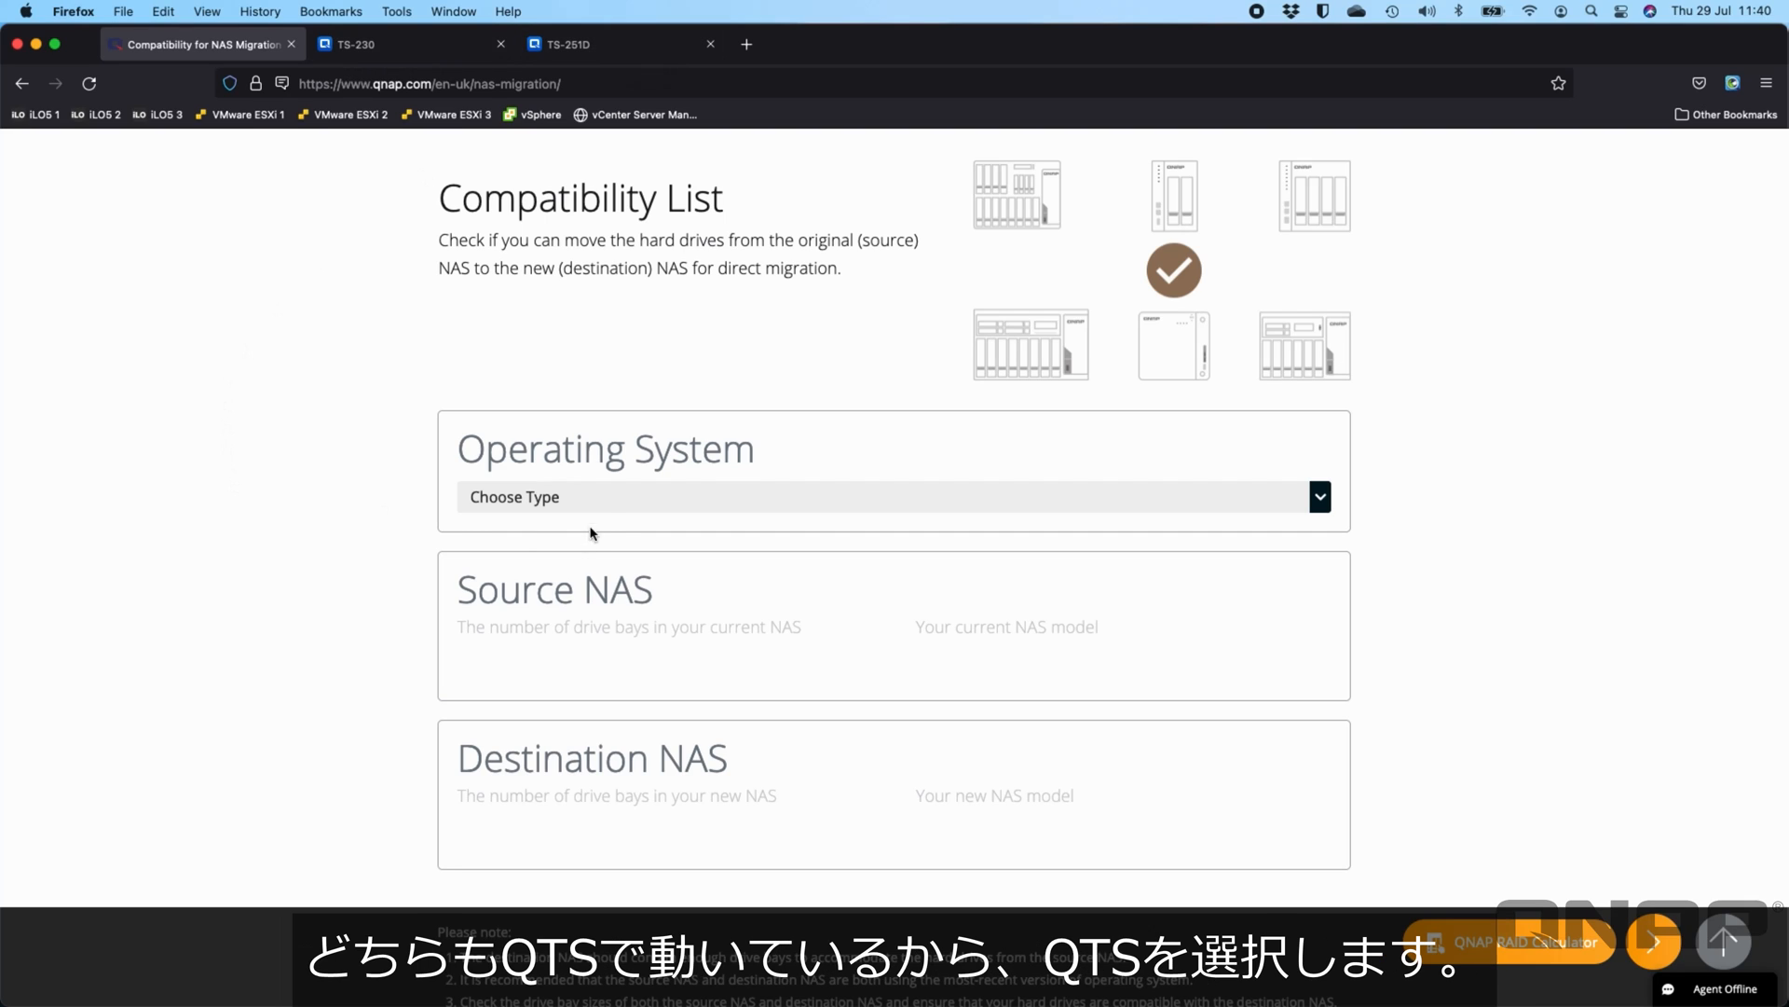
click(617, 498)
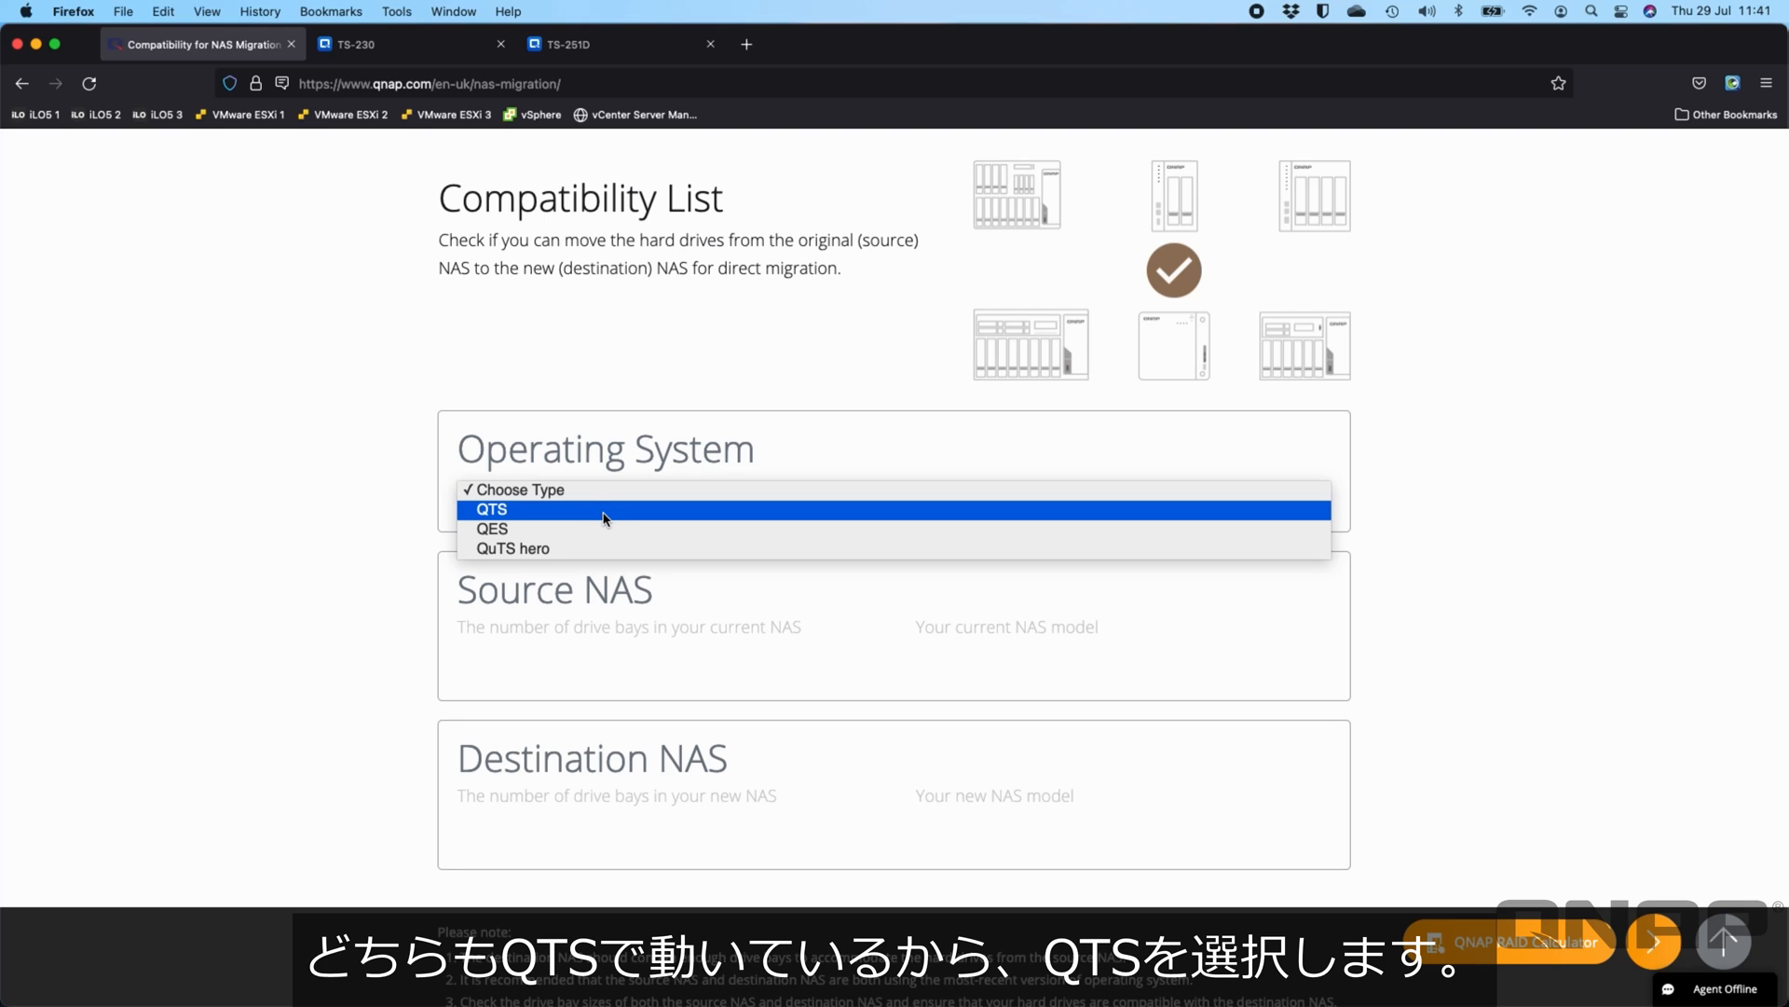
click(606, 511)
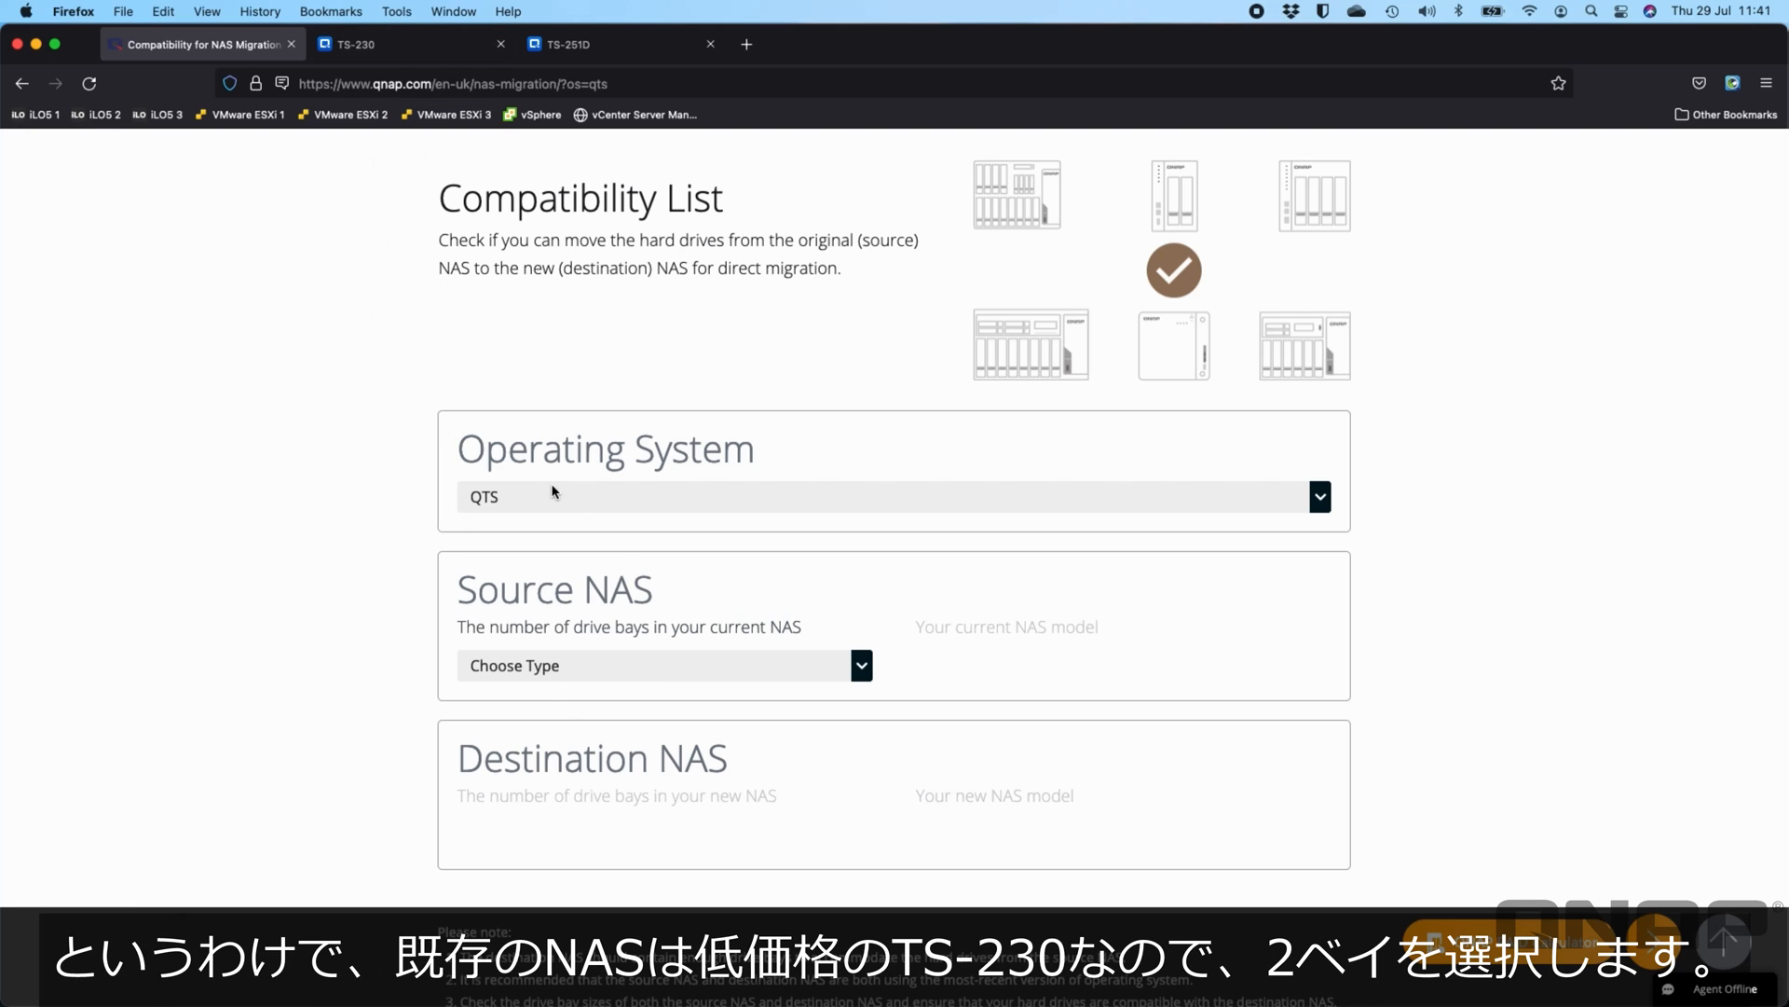
Set the source NAS to 2 Bays, model TS-230.
click(684, 673)
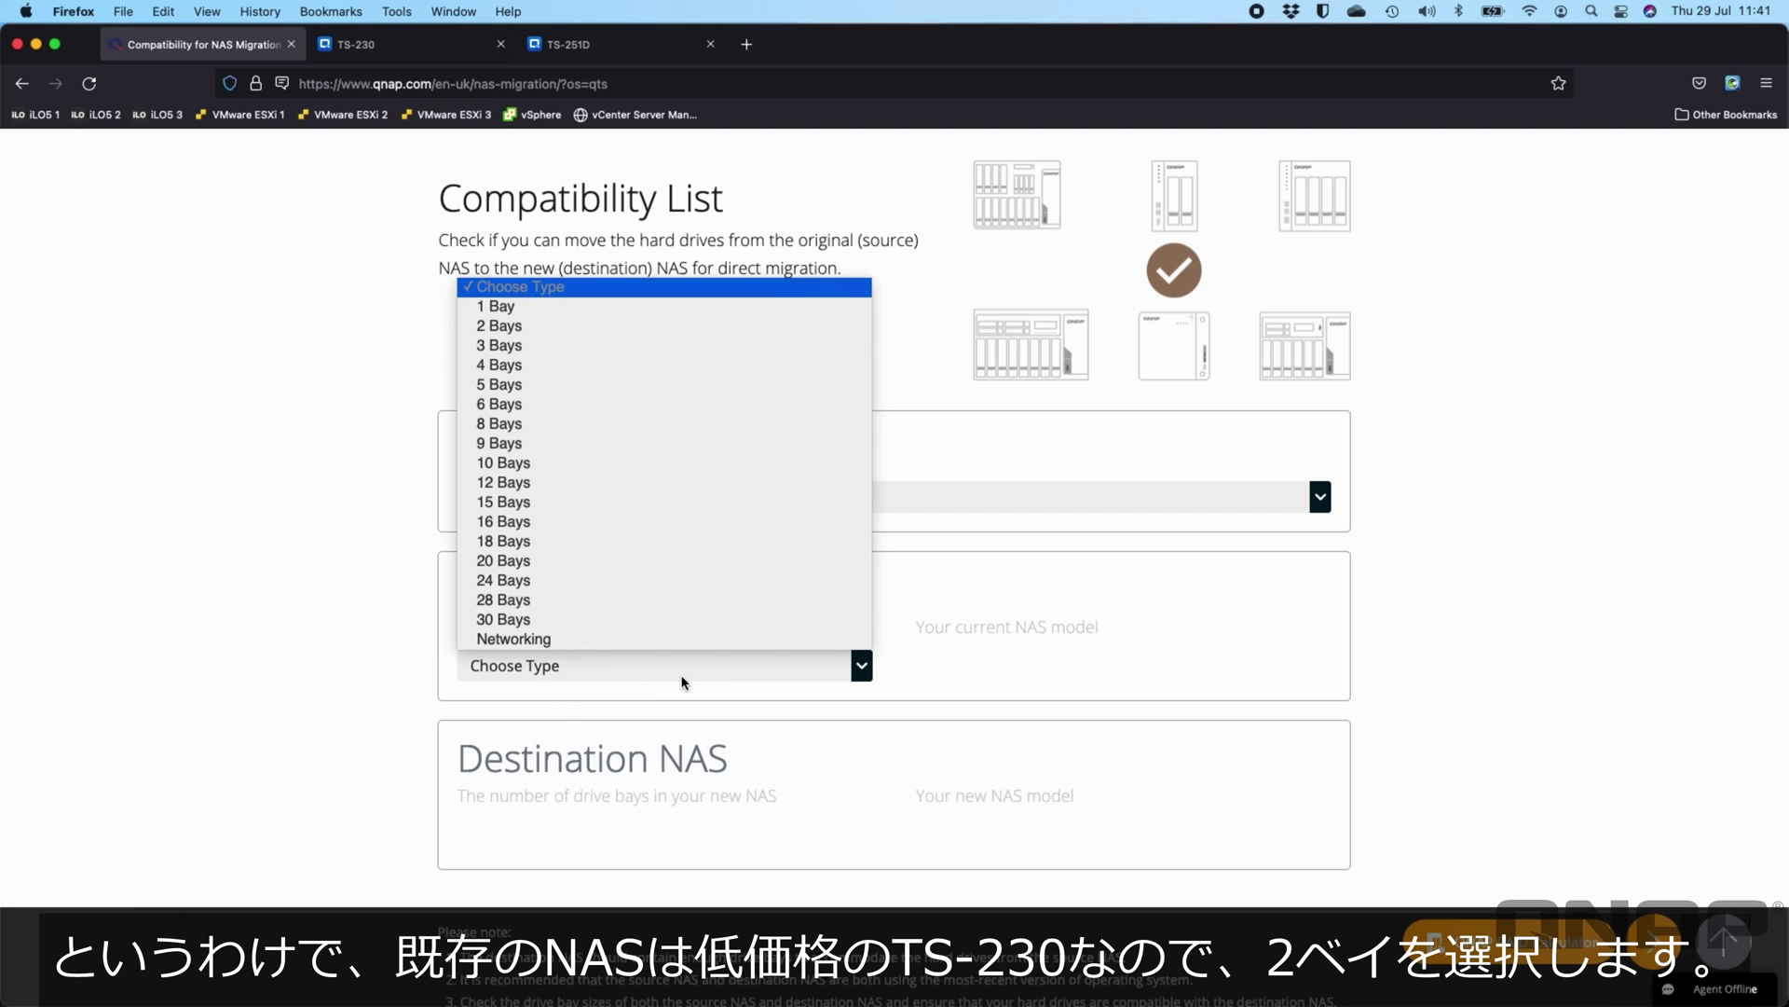
click(623, 325)
click(1015, 665)
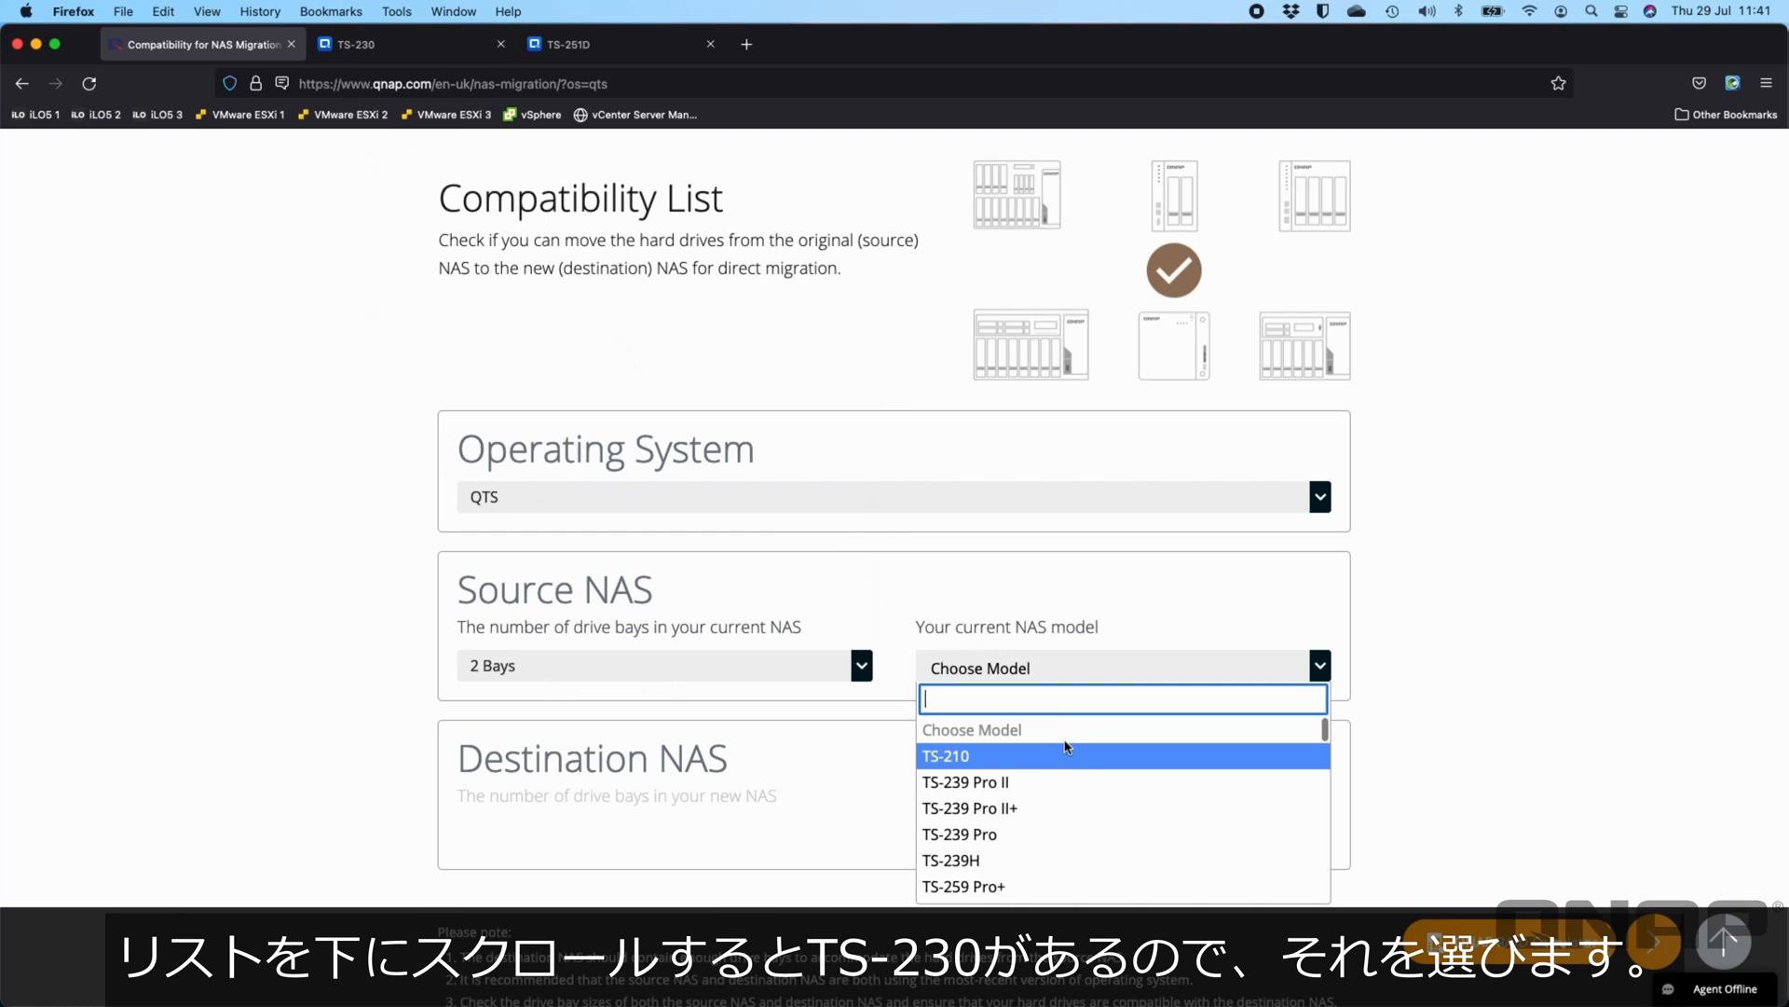
scroll(1073, 778, down, 5)
scroll(1073, 777, down, 4)
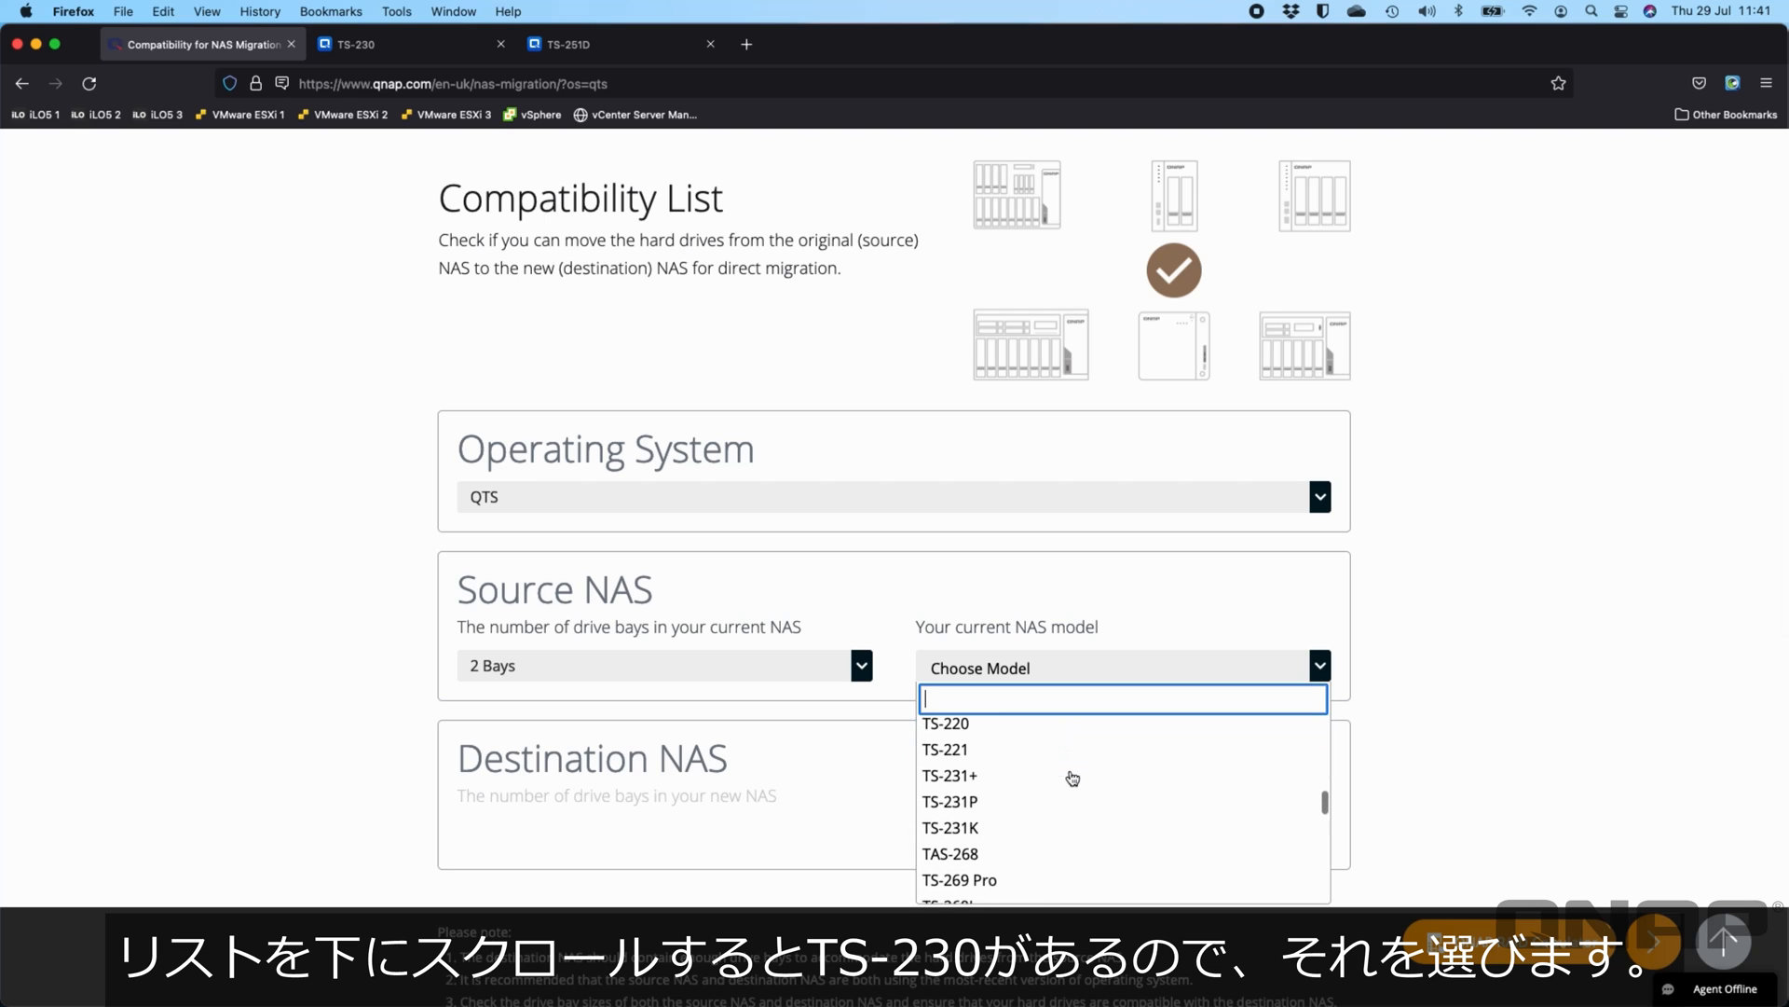
scroll(1073, 777, down, 4)
scroll(1072, 778, down, 2)
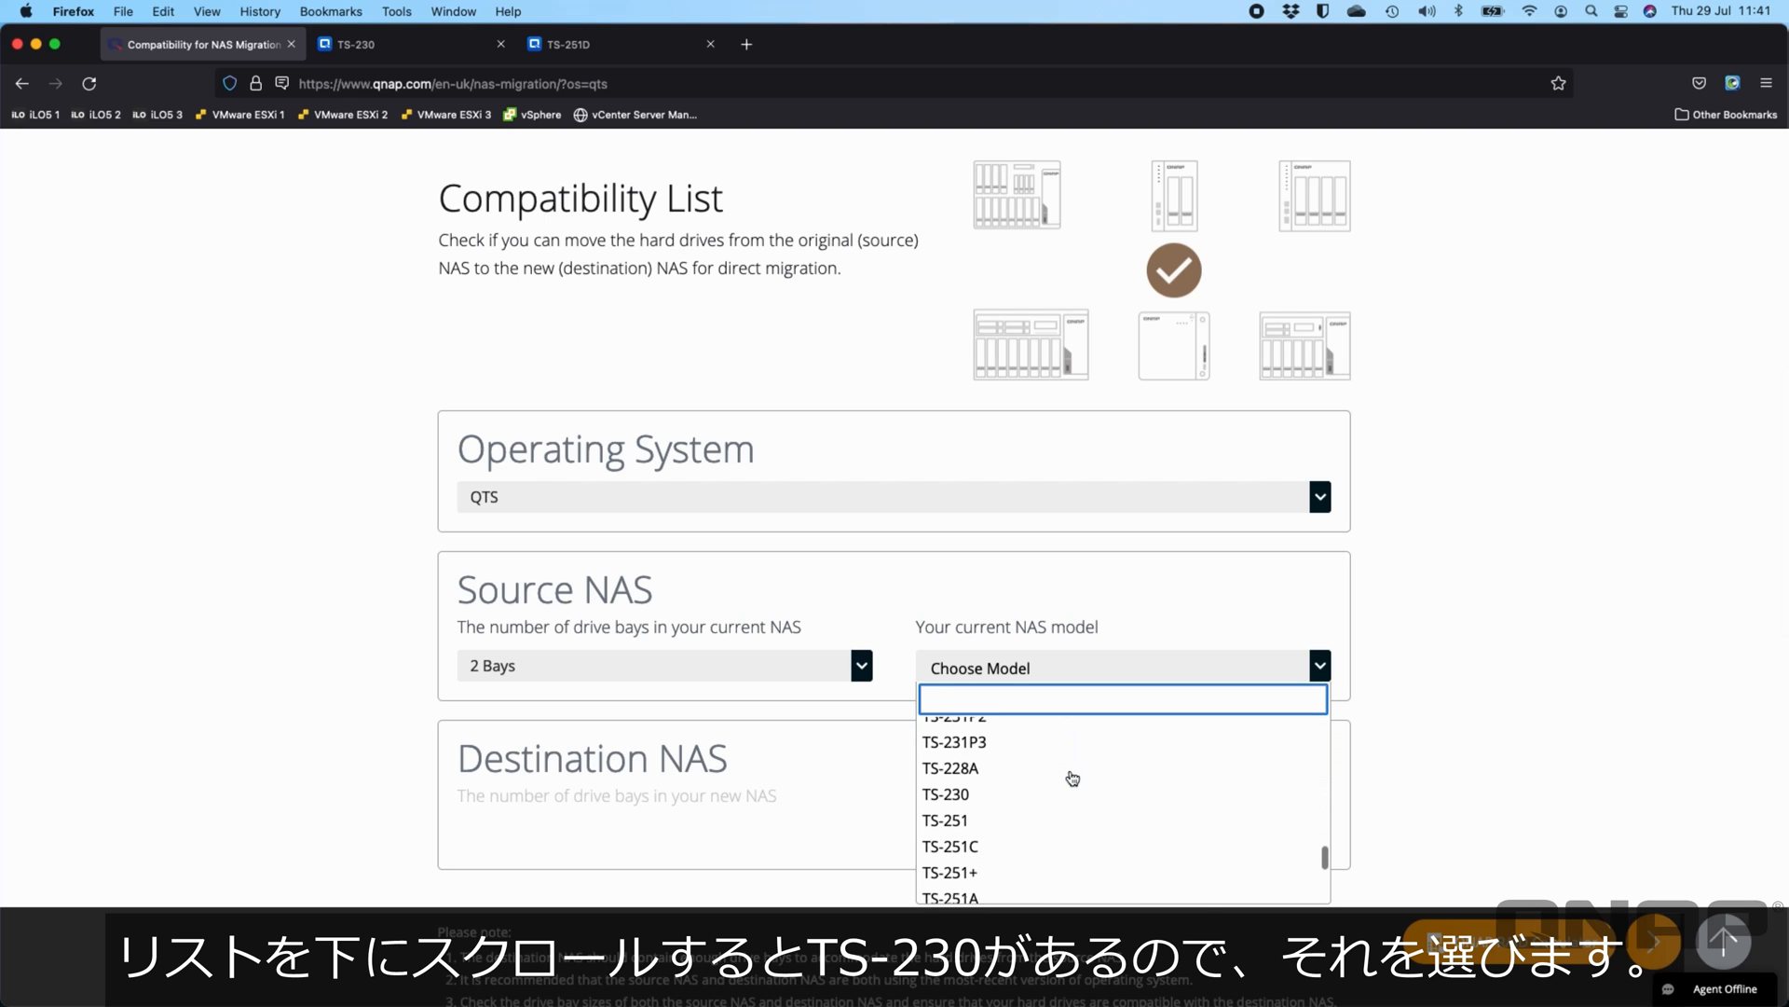
click(1072, 787)
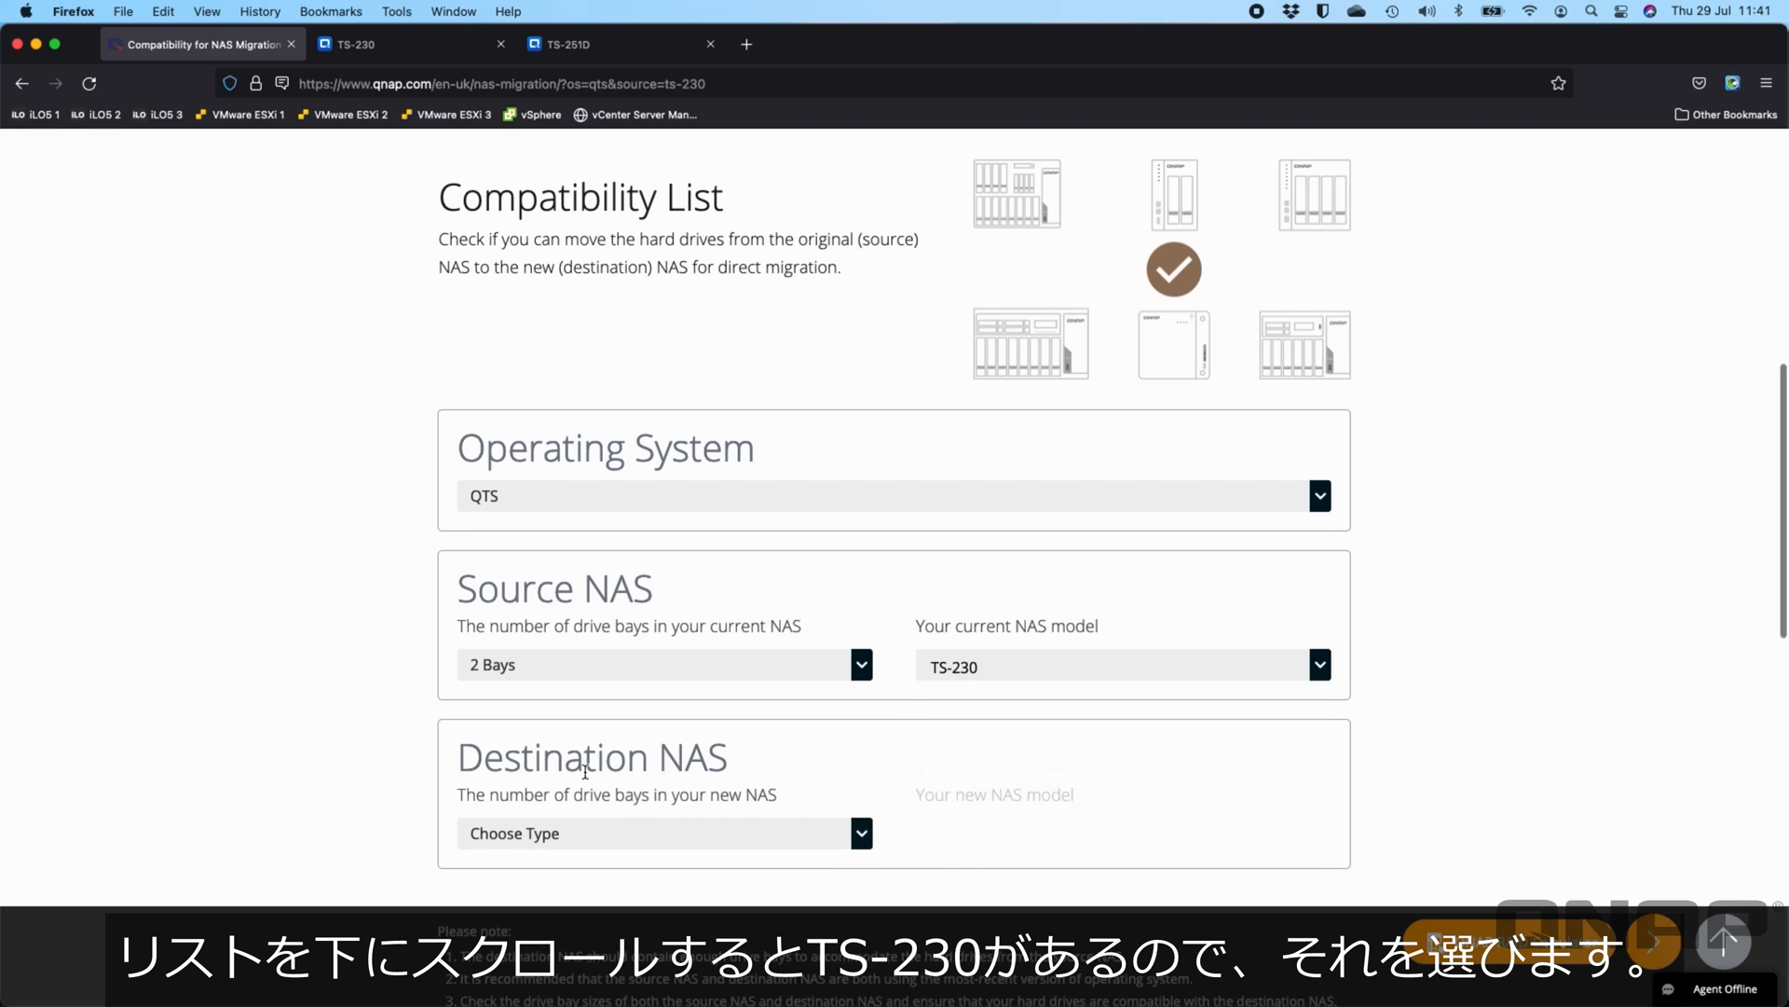
scroll(802, 770, down, 3)
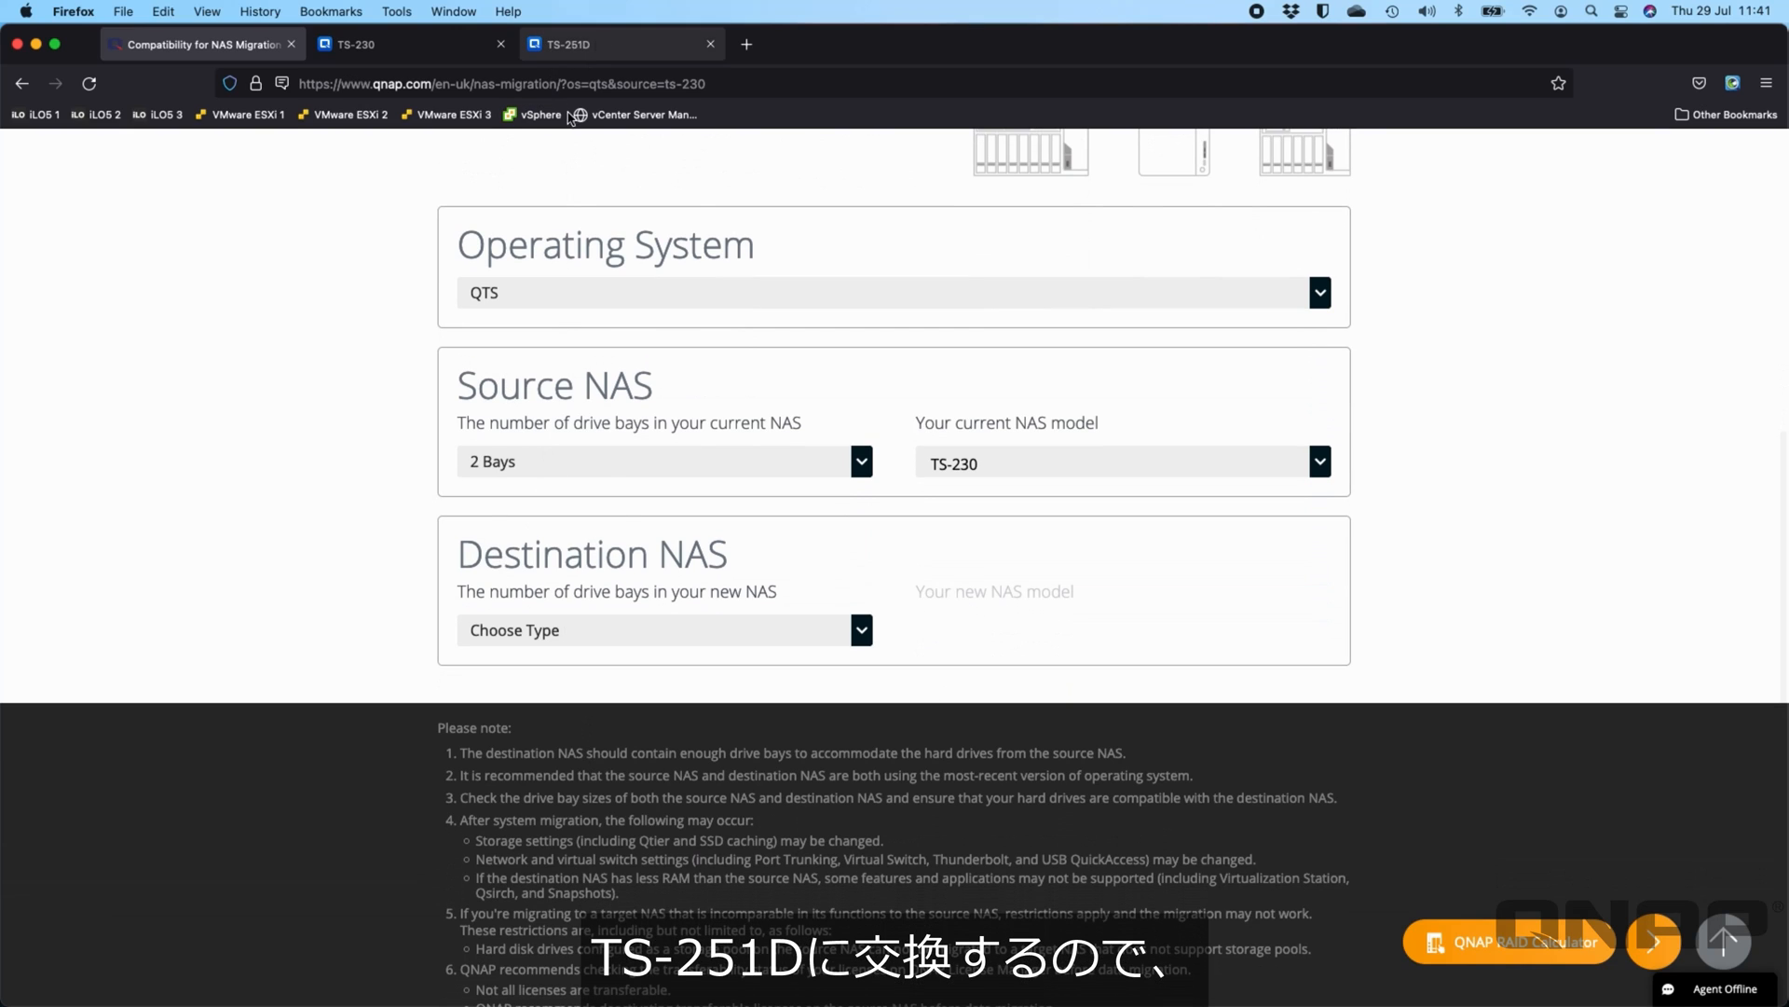
Set the destination NAS to 2 Bays and bring up its model list.
click(620, 631)
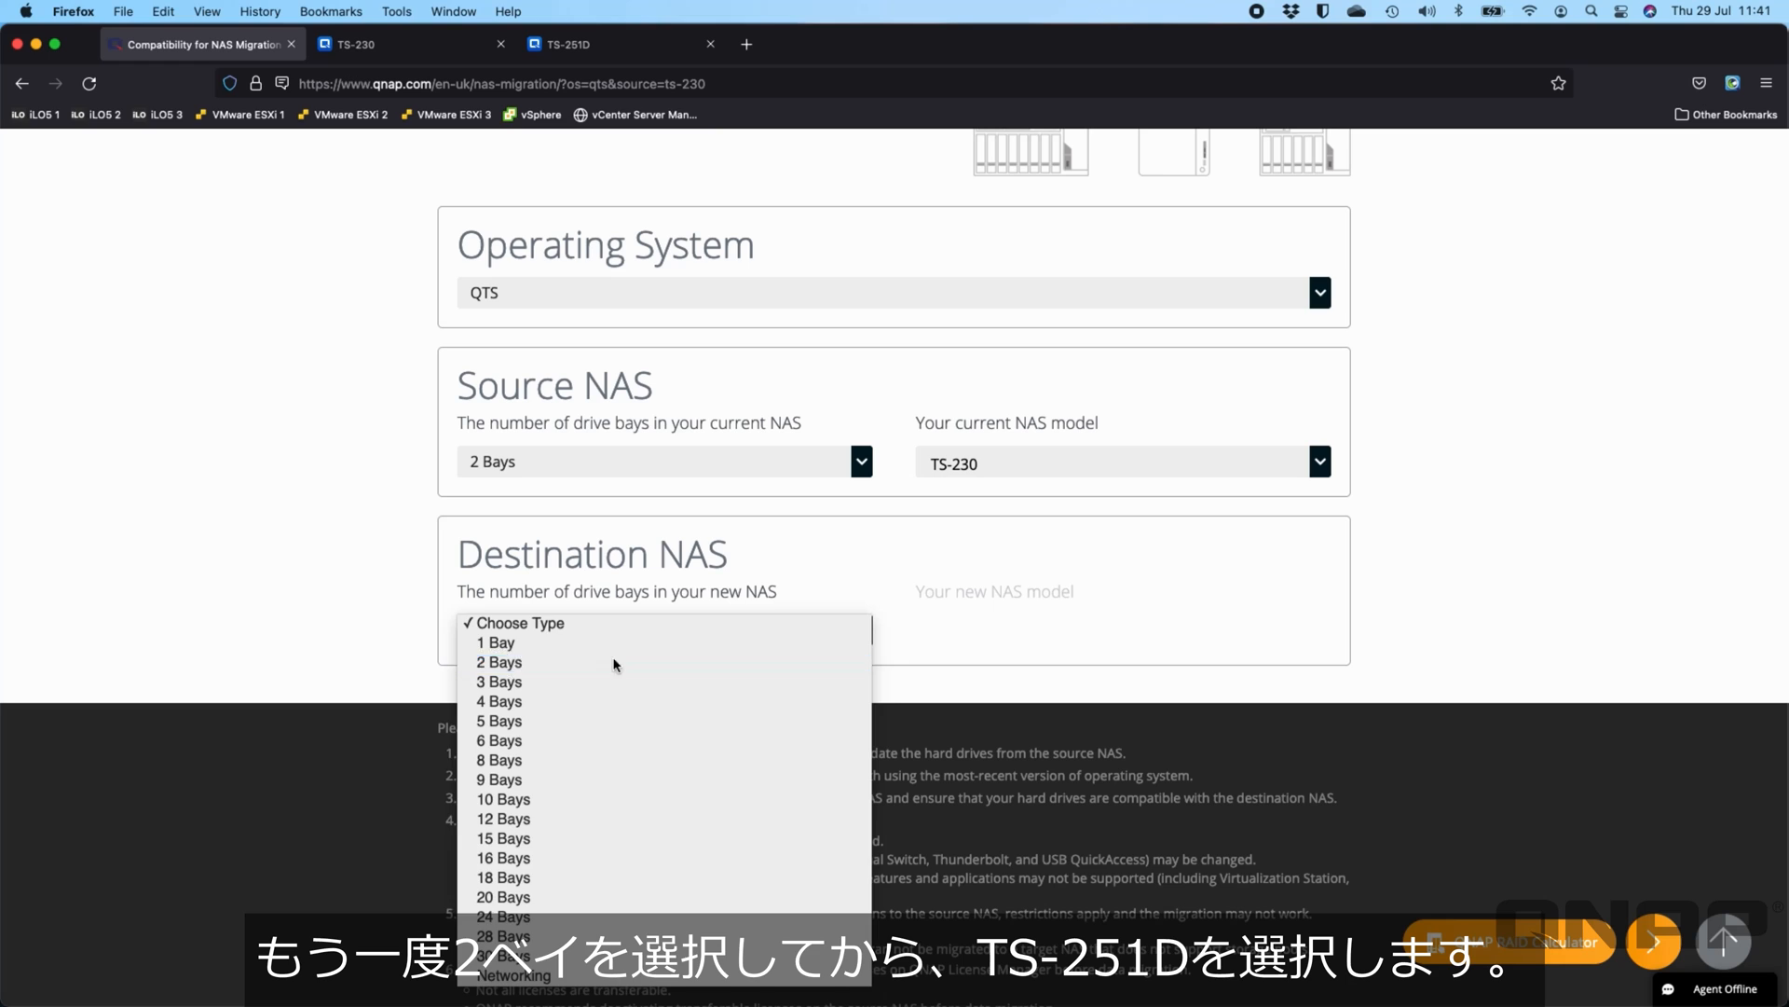
click(615, 664)
click(1077, 632)
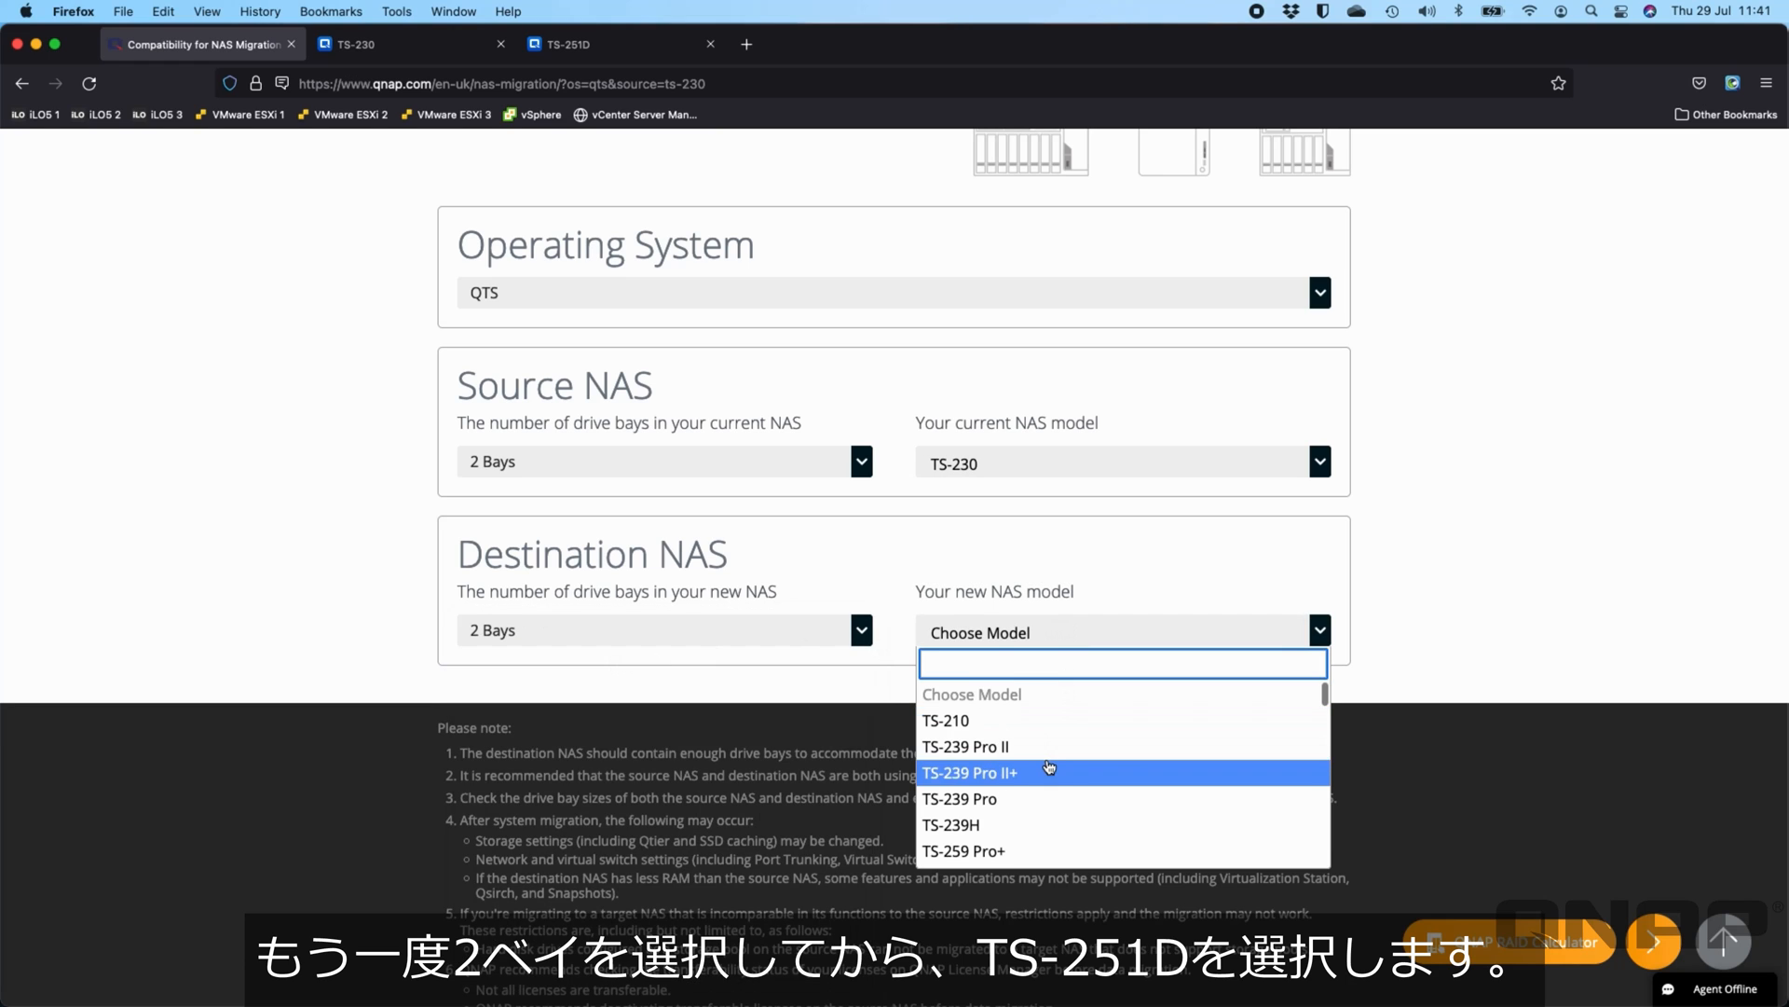
scroll(1050, 766, down, 4)
scroll(1051, 767, down, 4)
scroll(1050, 767, down, 3)
scroll(1050, 767, down, 3)
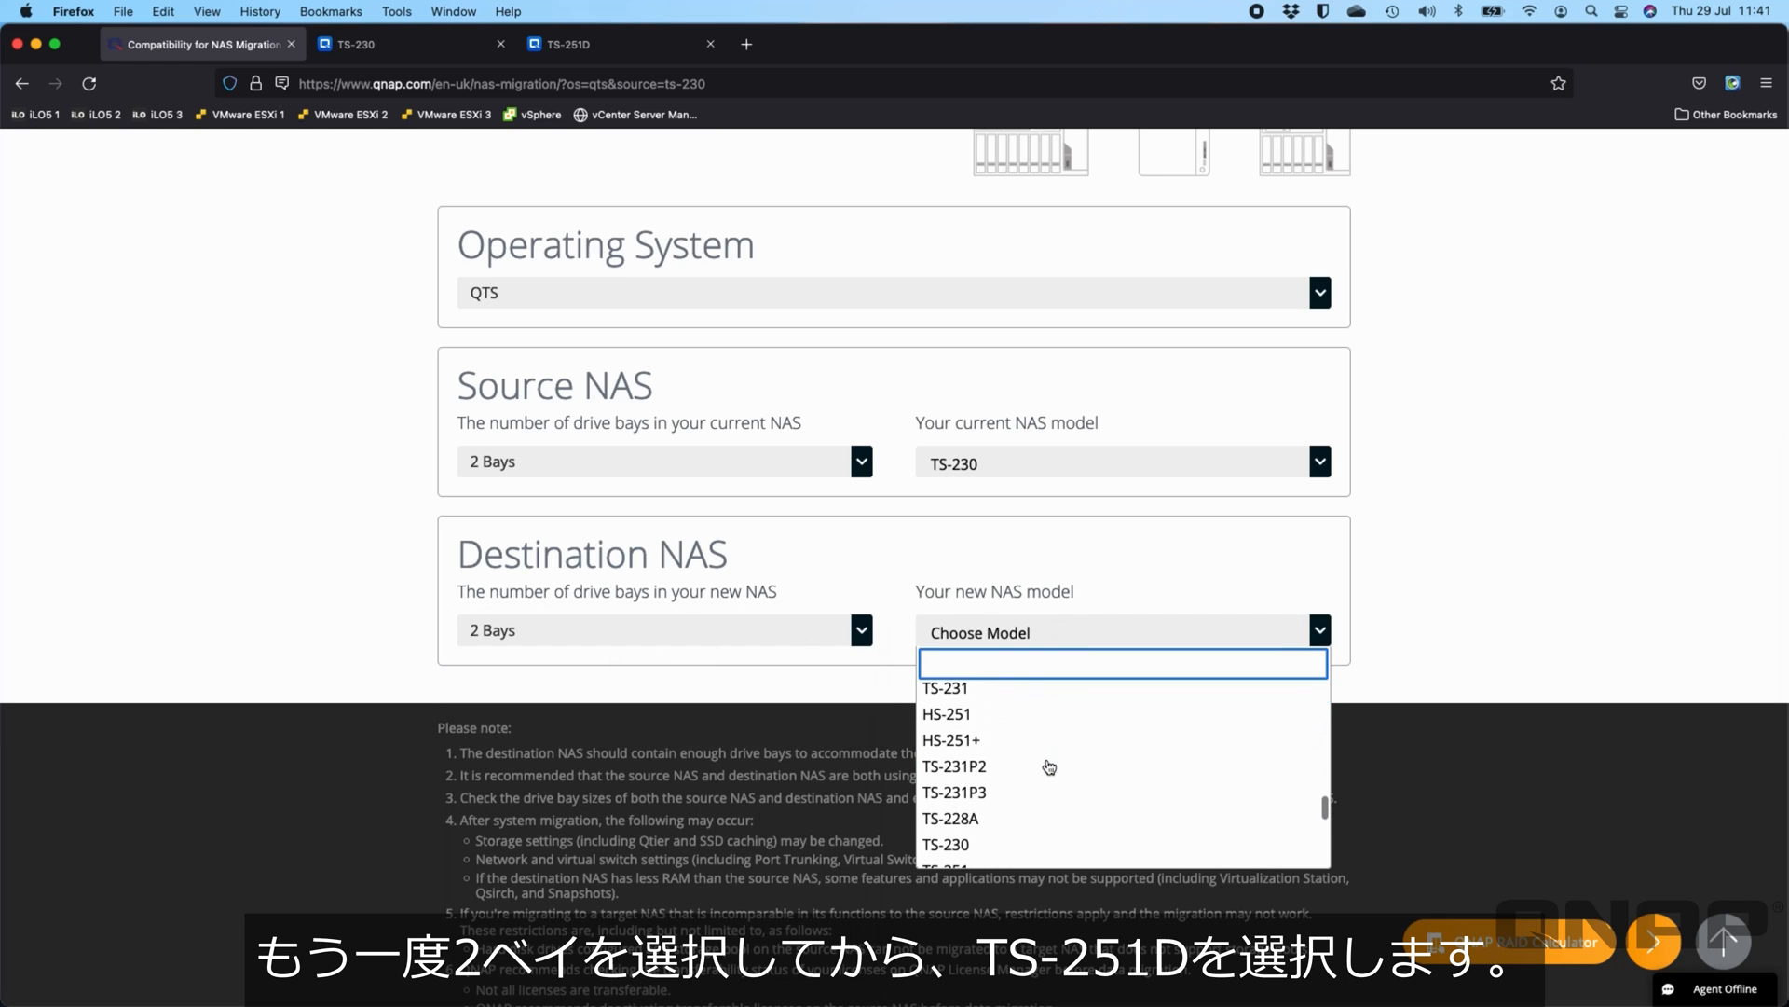
scroll(1051, 767, down, 3)
scroll(1050, 767, down, 3)
scroll(1051, 766, down, 2)
scroll(1050, 767, down, 3)
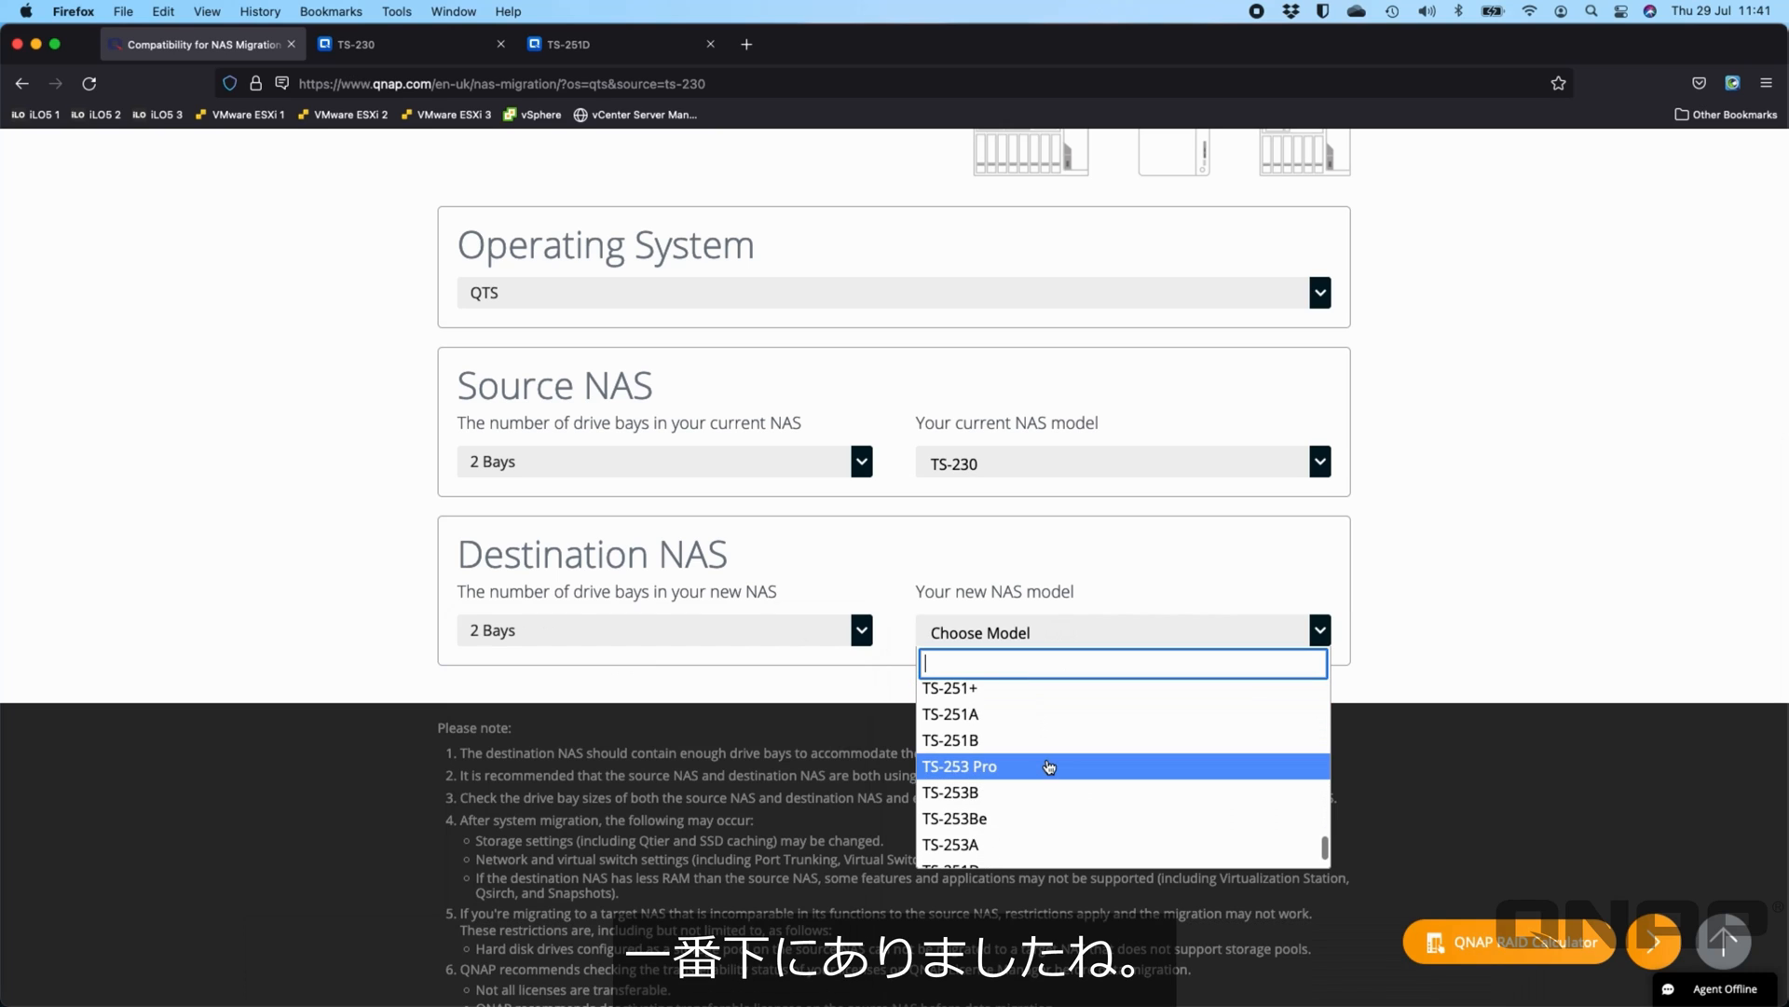
scroll(1050, 767, down, 3)
Choose TS-251D as the destination model and highlight the 'read the notes before migrating' sentence.
click(1014, 830)
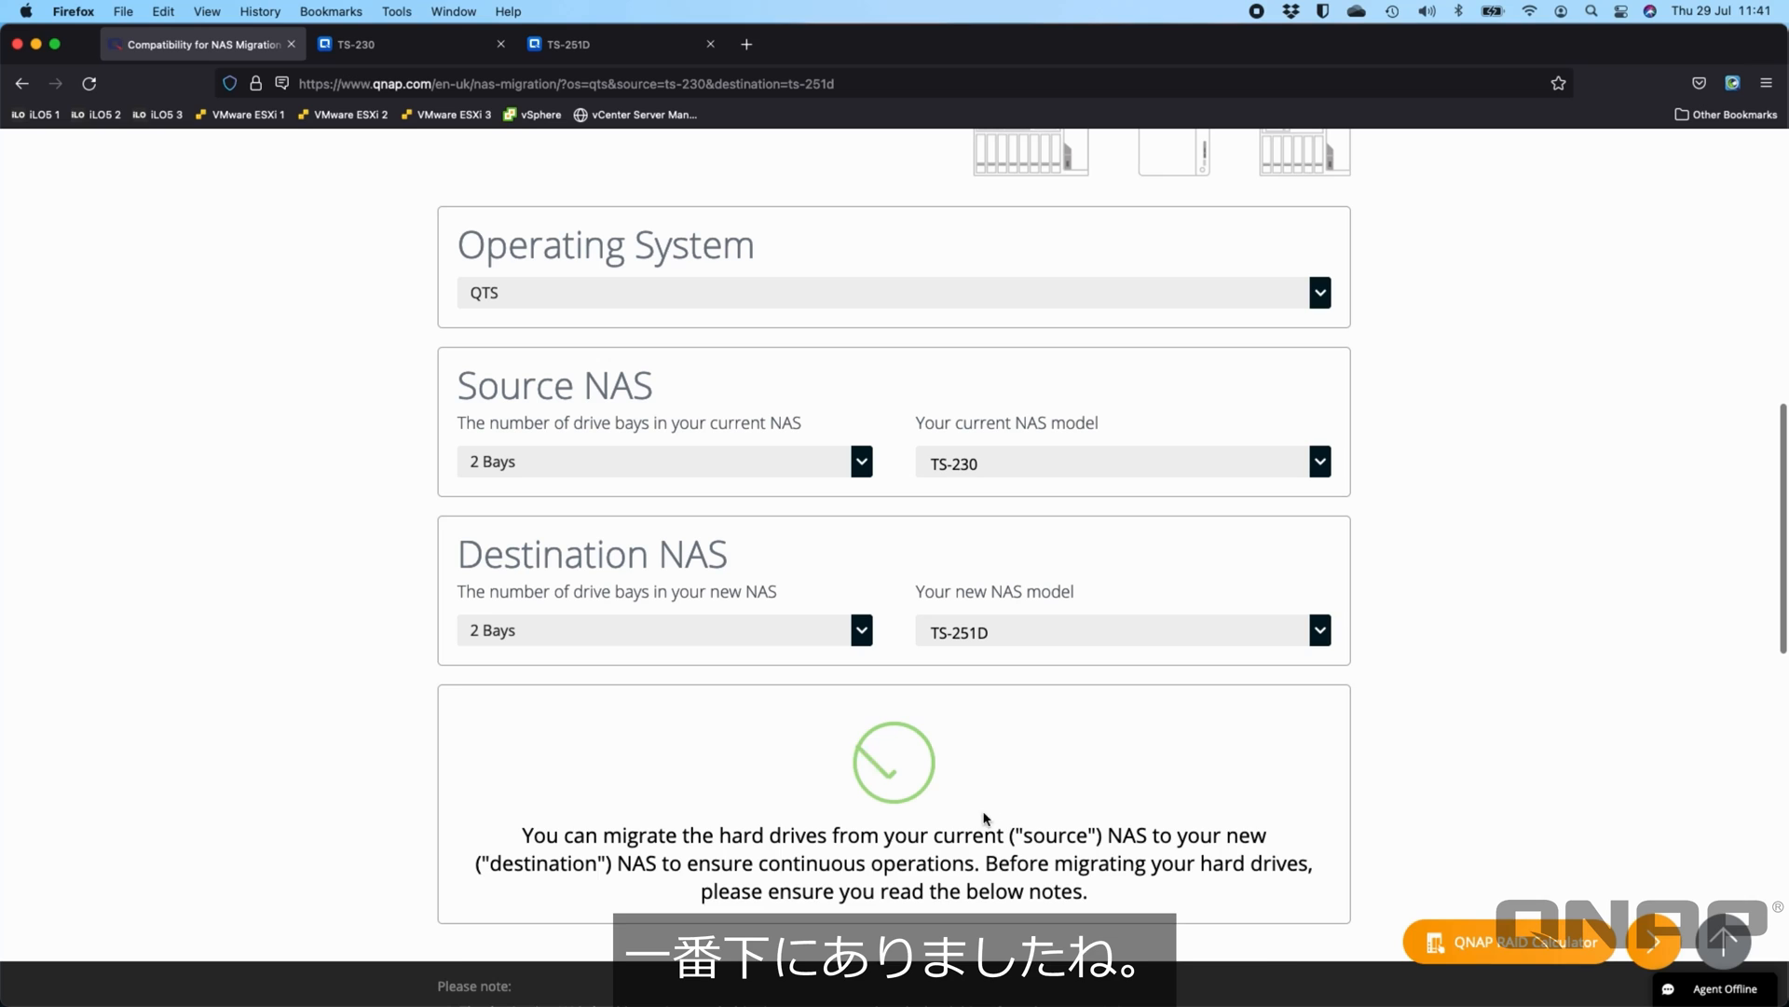
scroll(362, 786, down, 3)
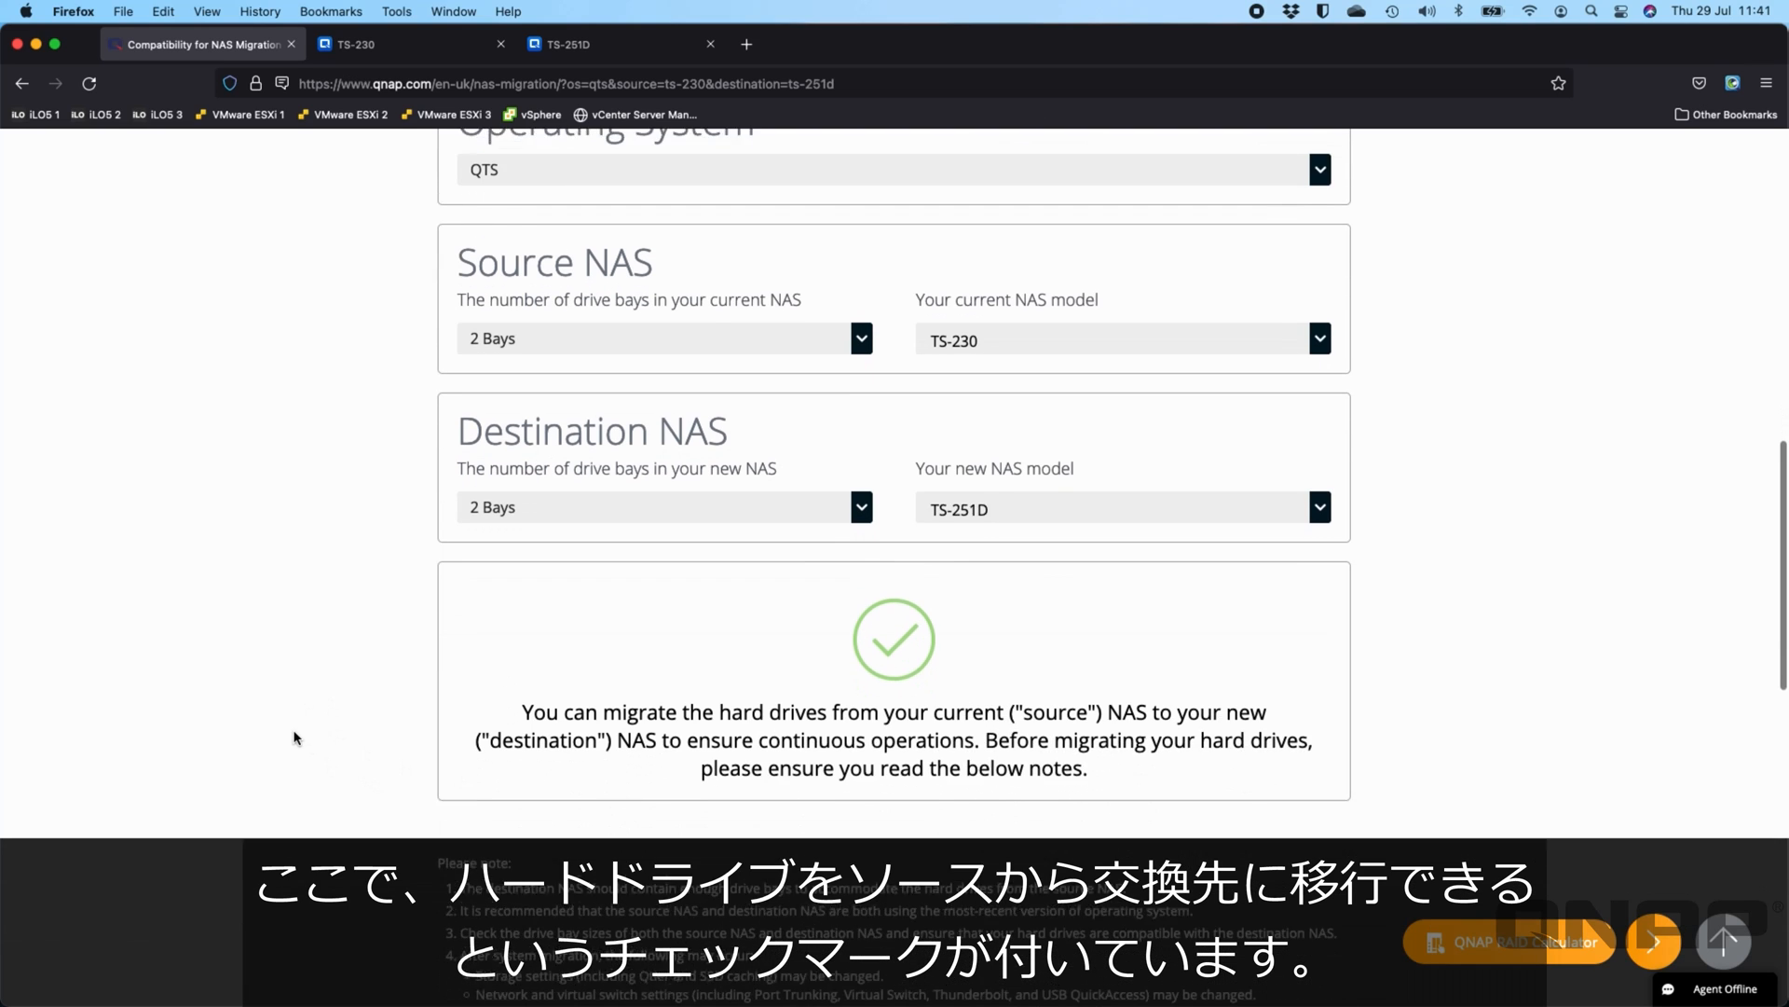
scroll(363, 755, down, 1)
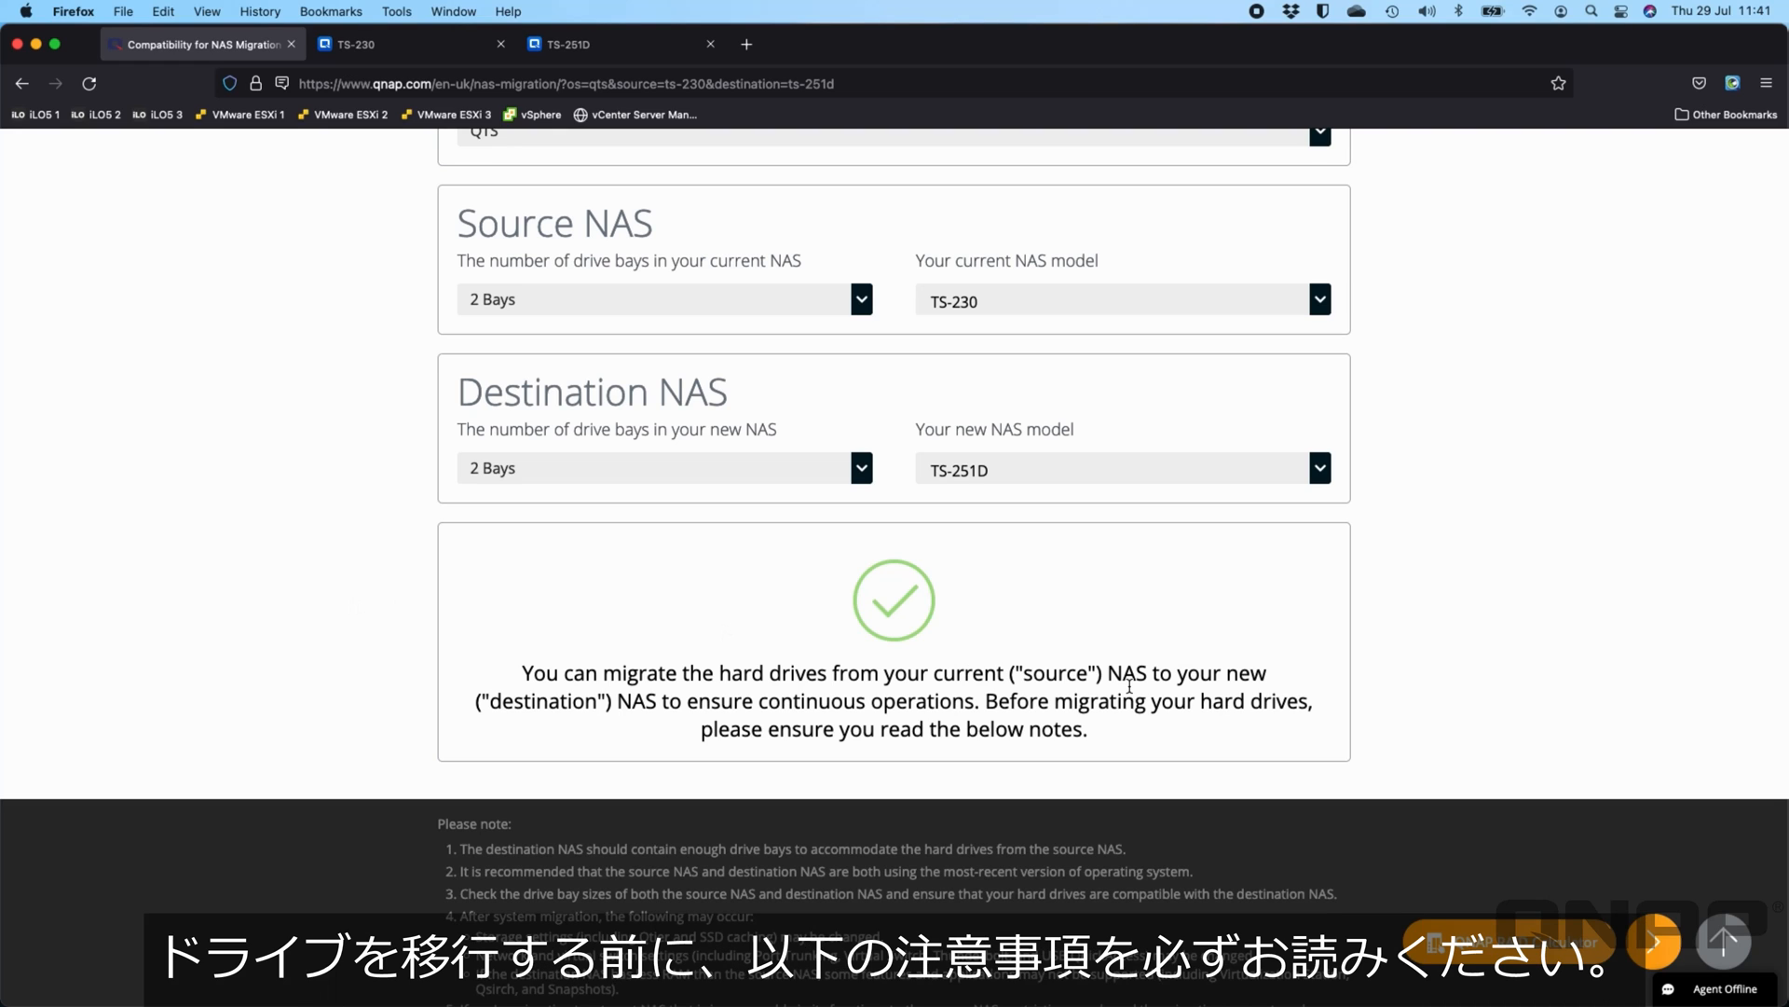
drag(987, 696, 1139, 729)
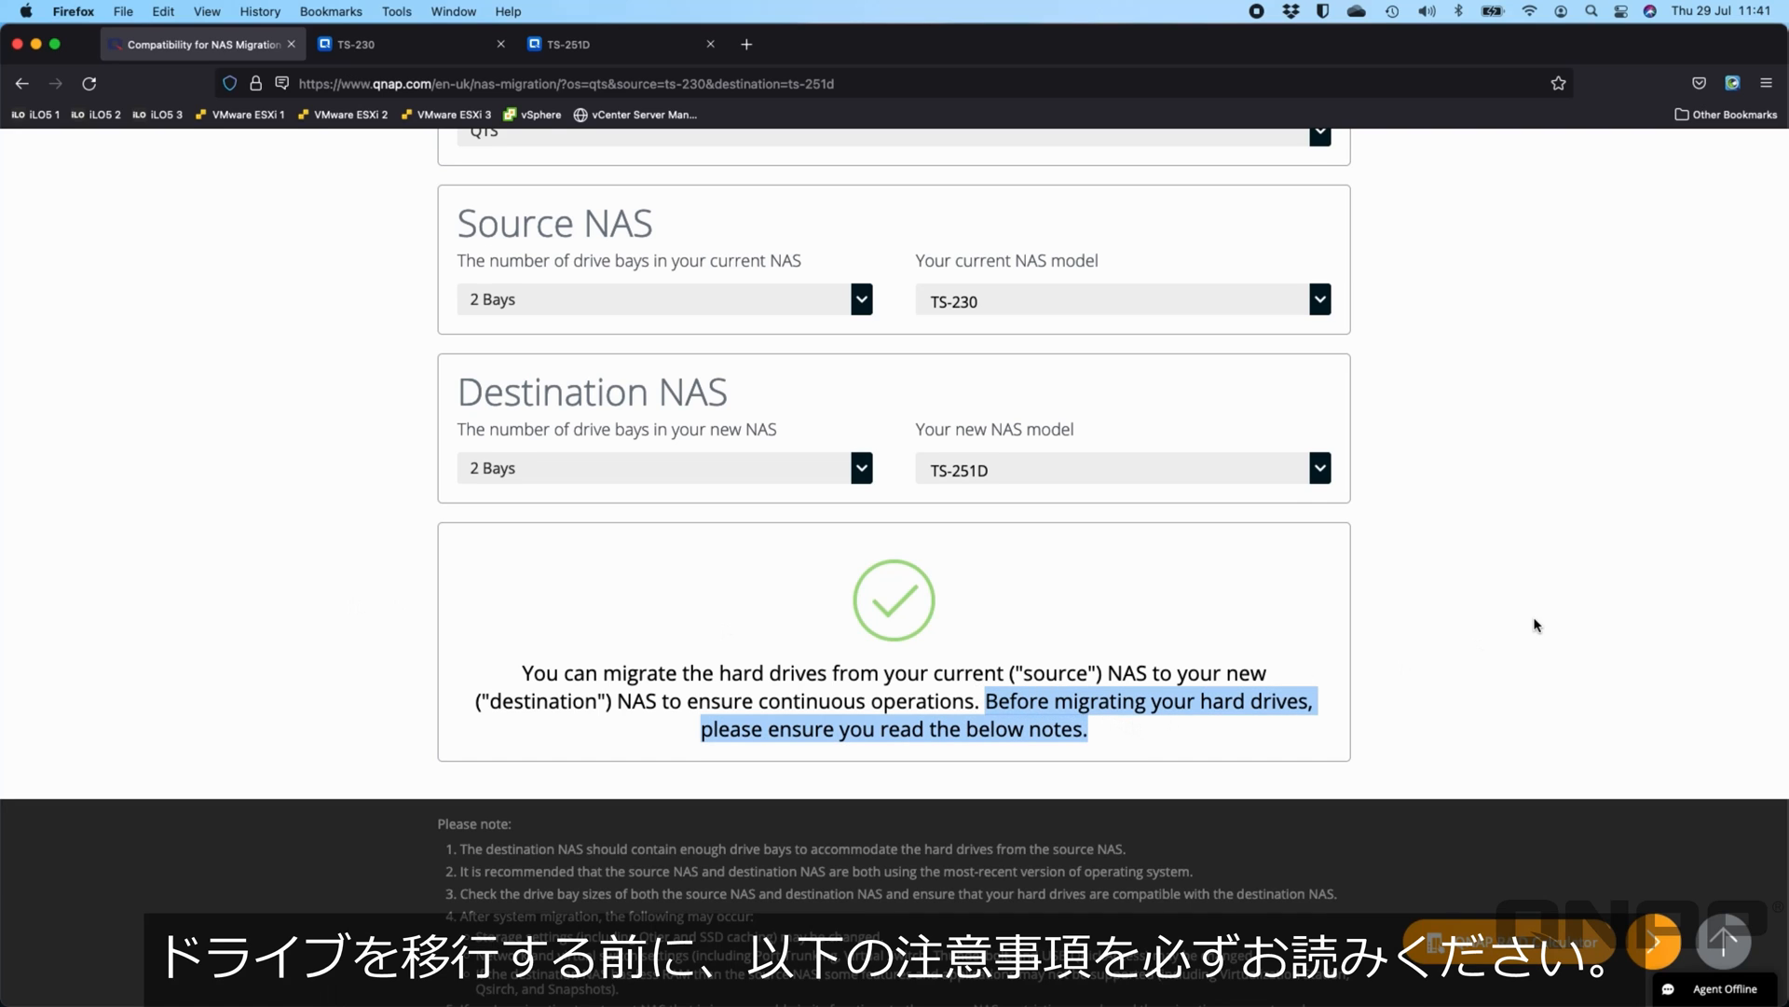
scroll(1538, 626, down, 5)
scroll(1538, 625, down, 5)
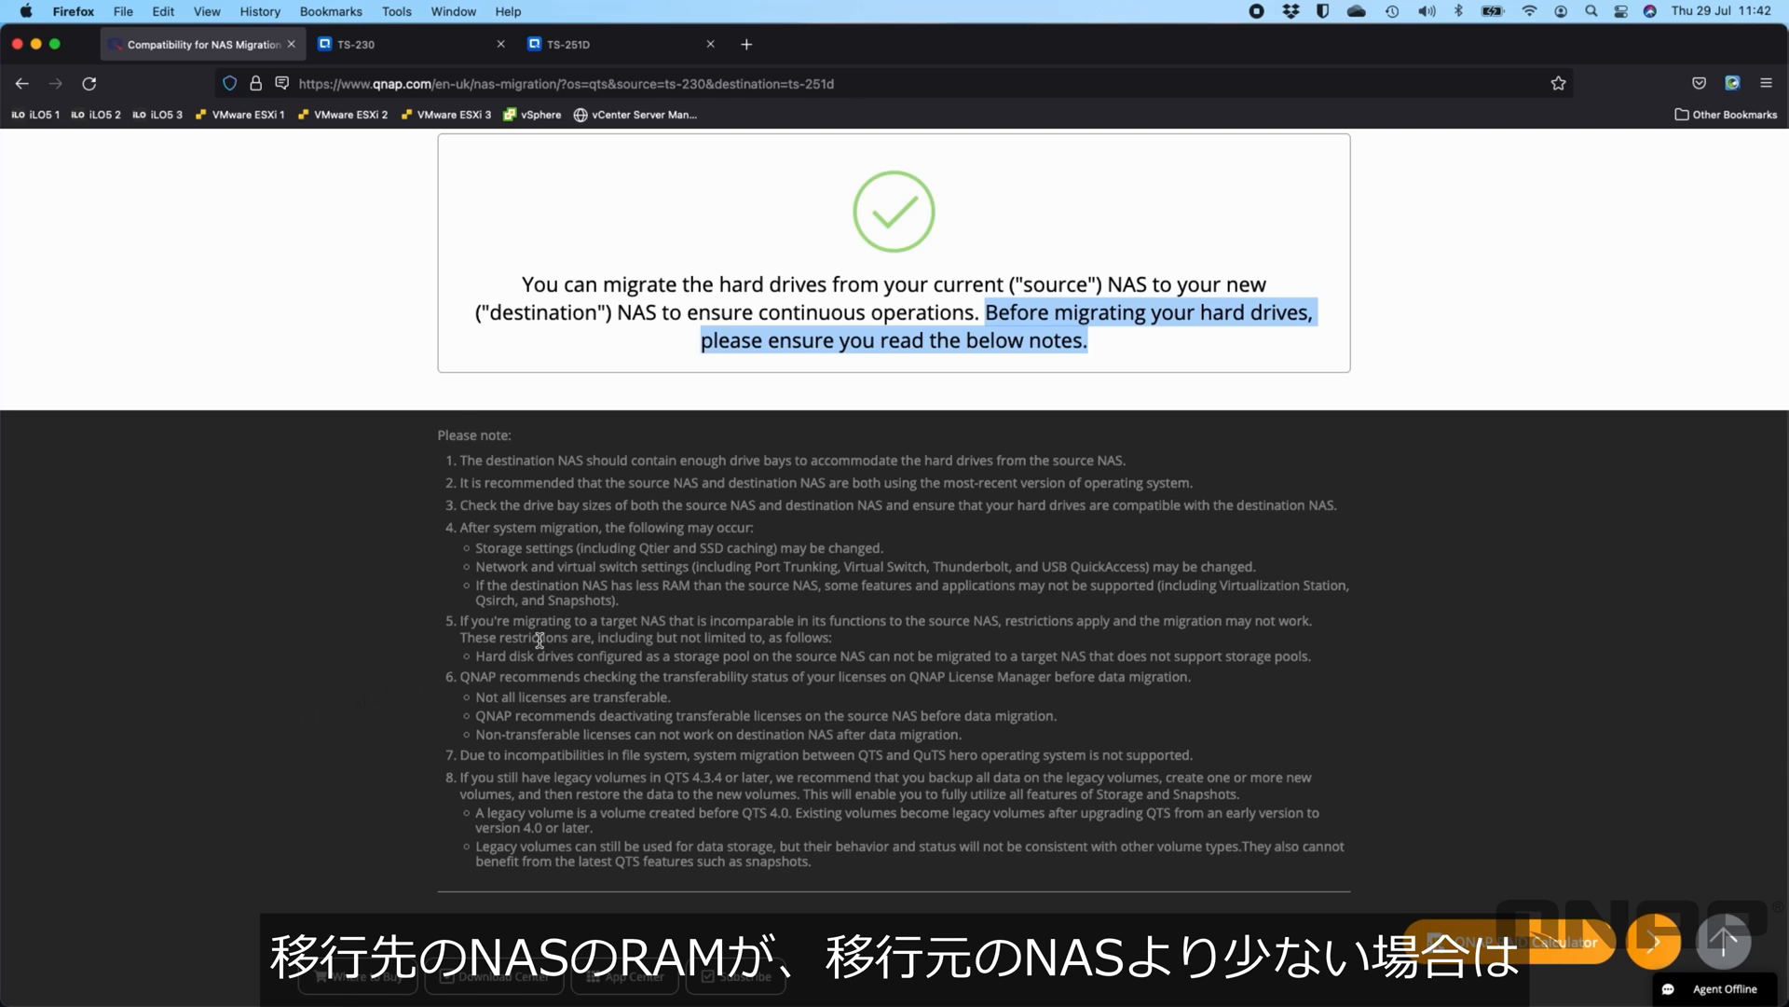
drag(477, 584, 842, 584)
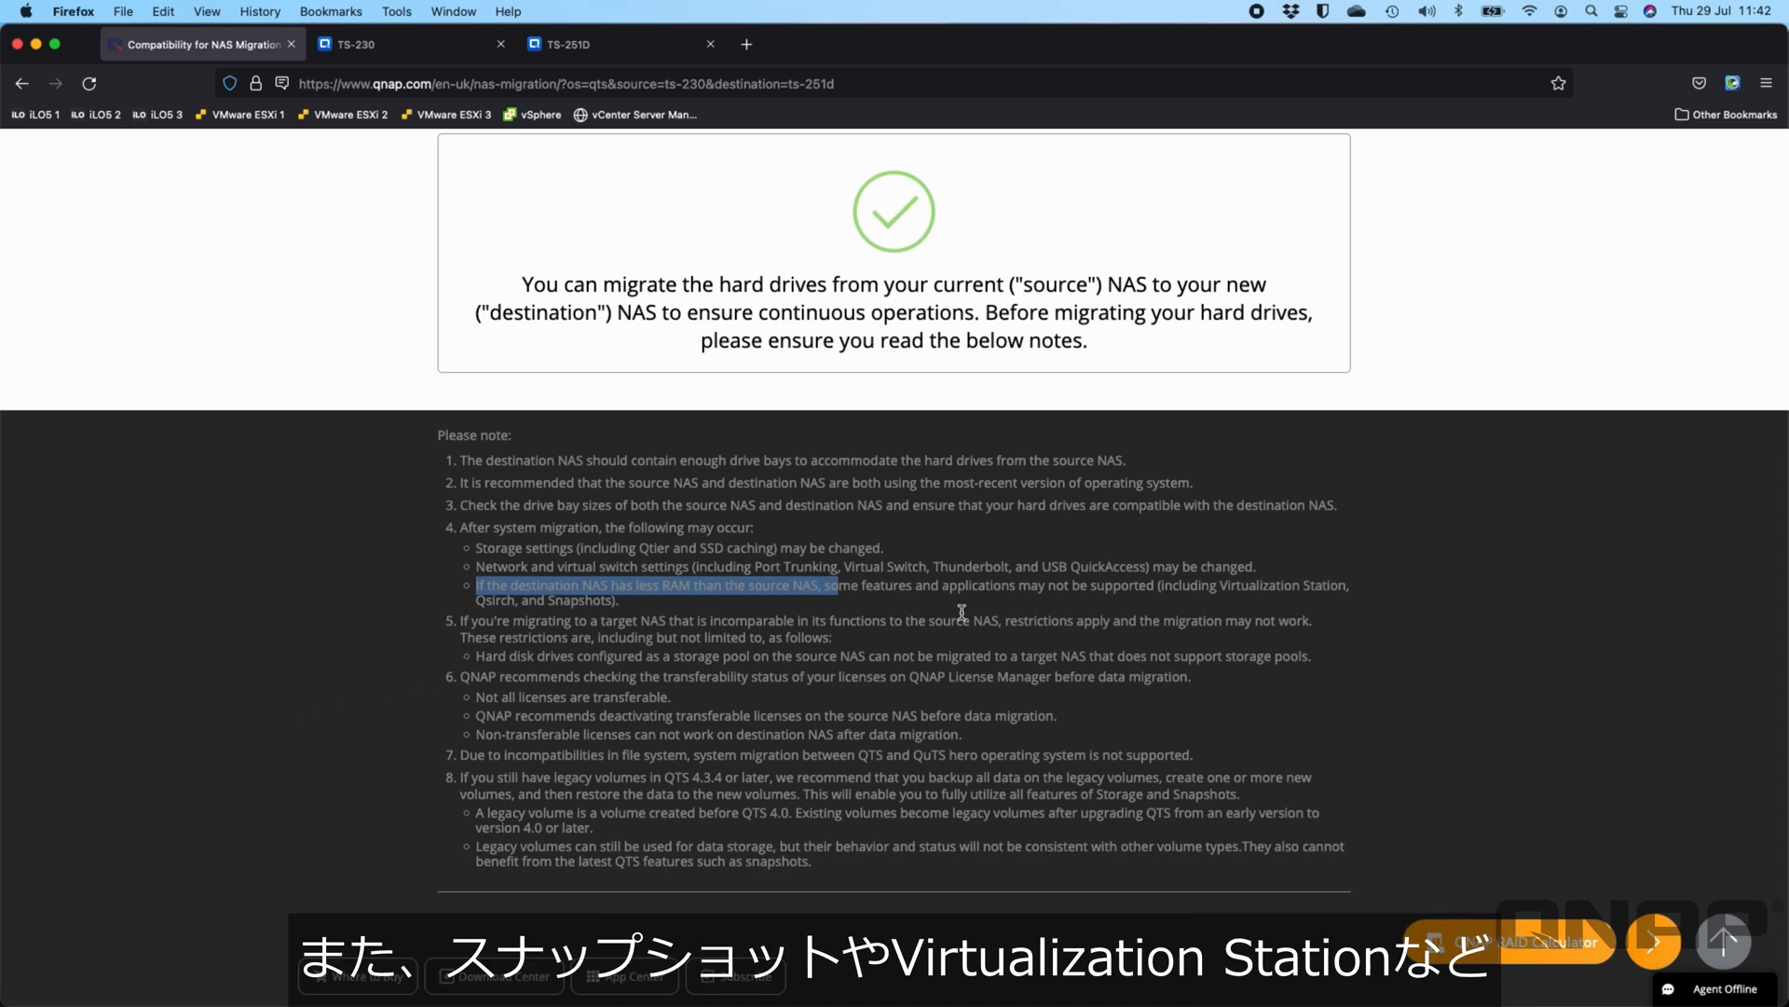
click(368, 596)
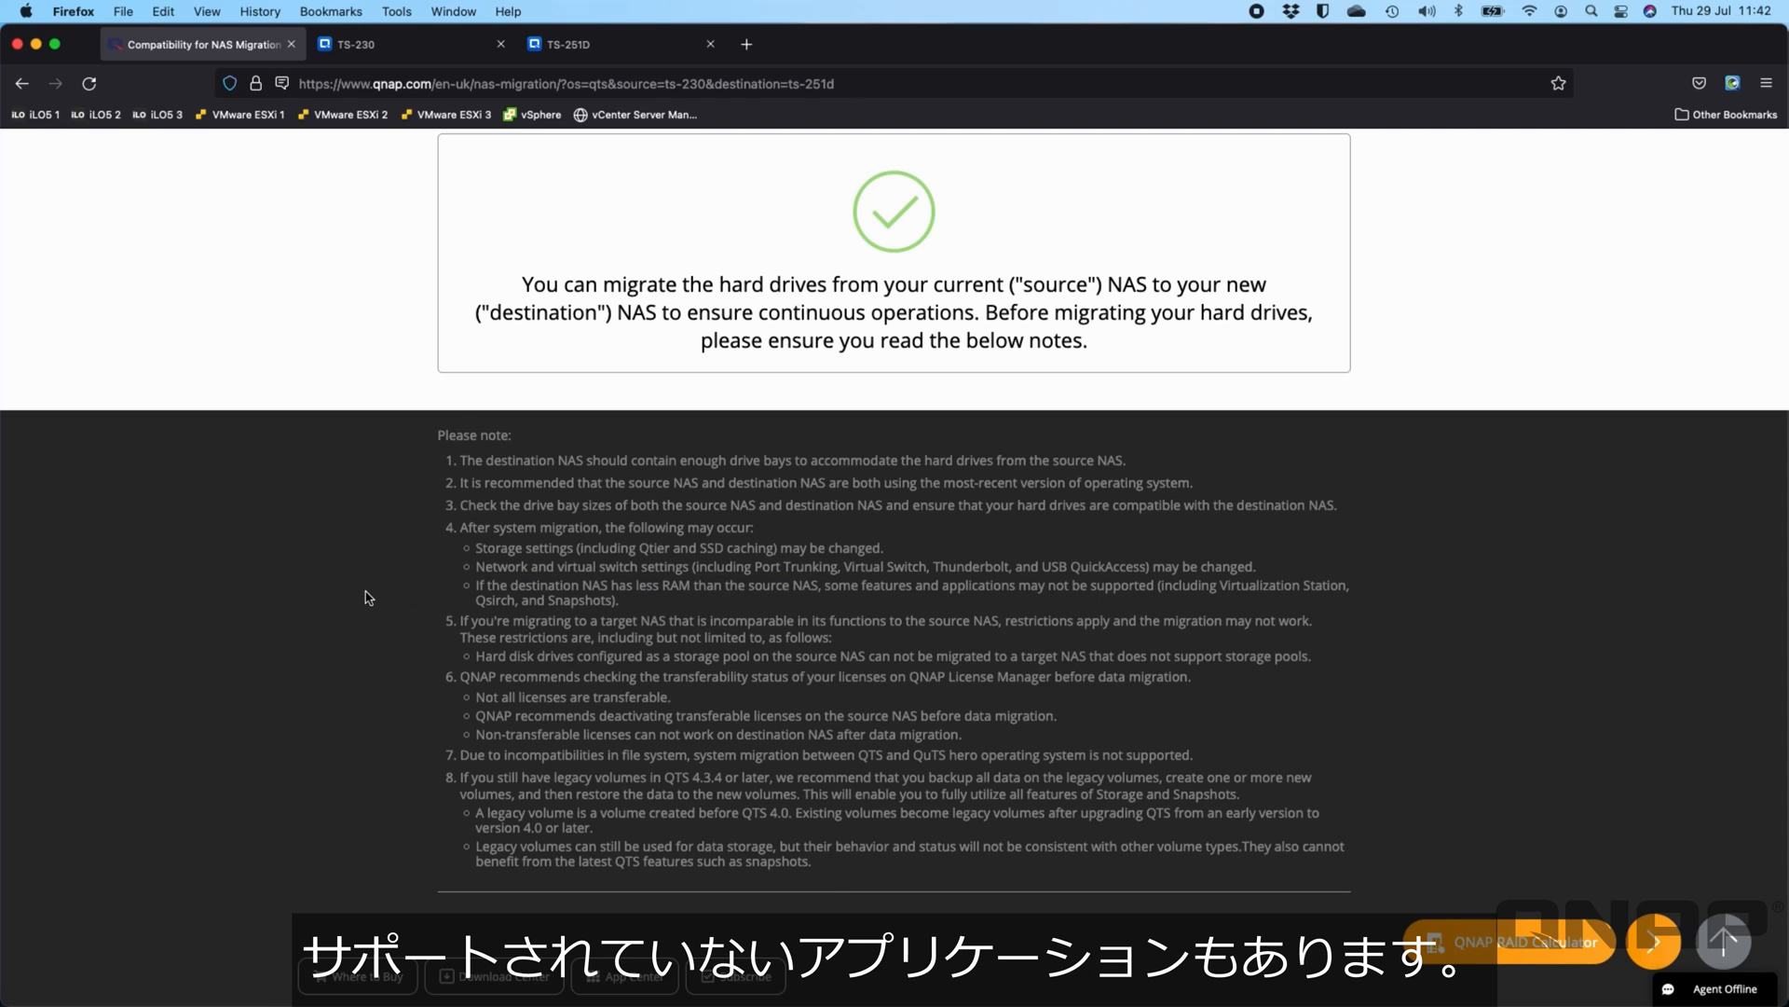
scroll(424, 696, down, 1)
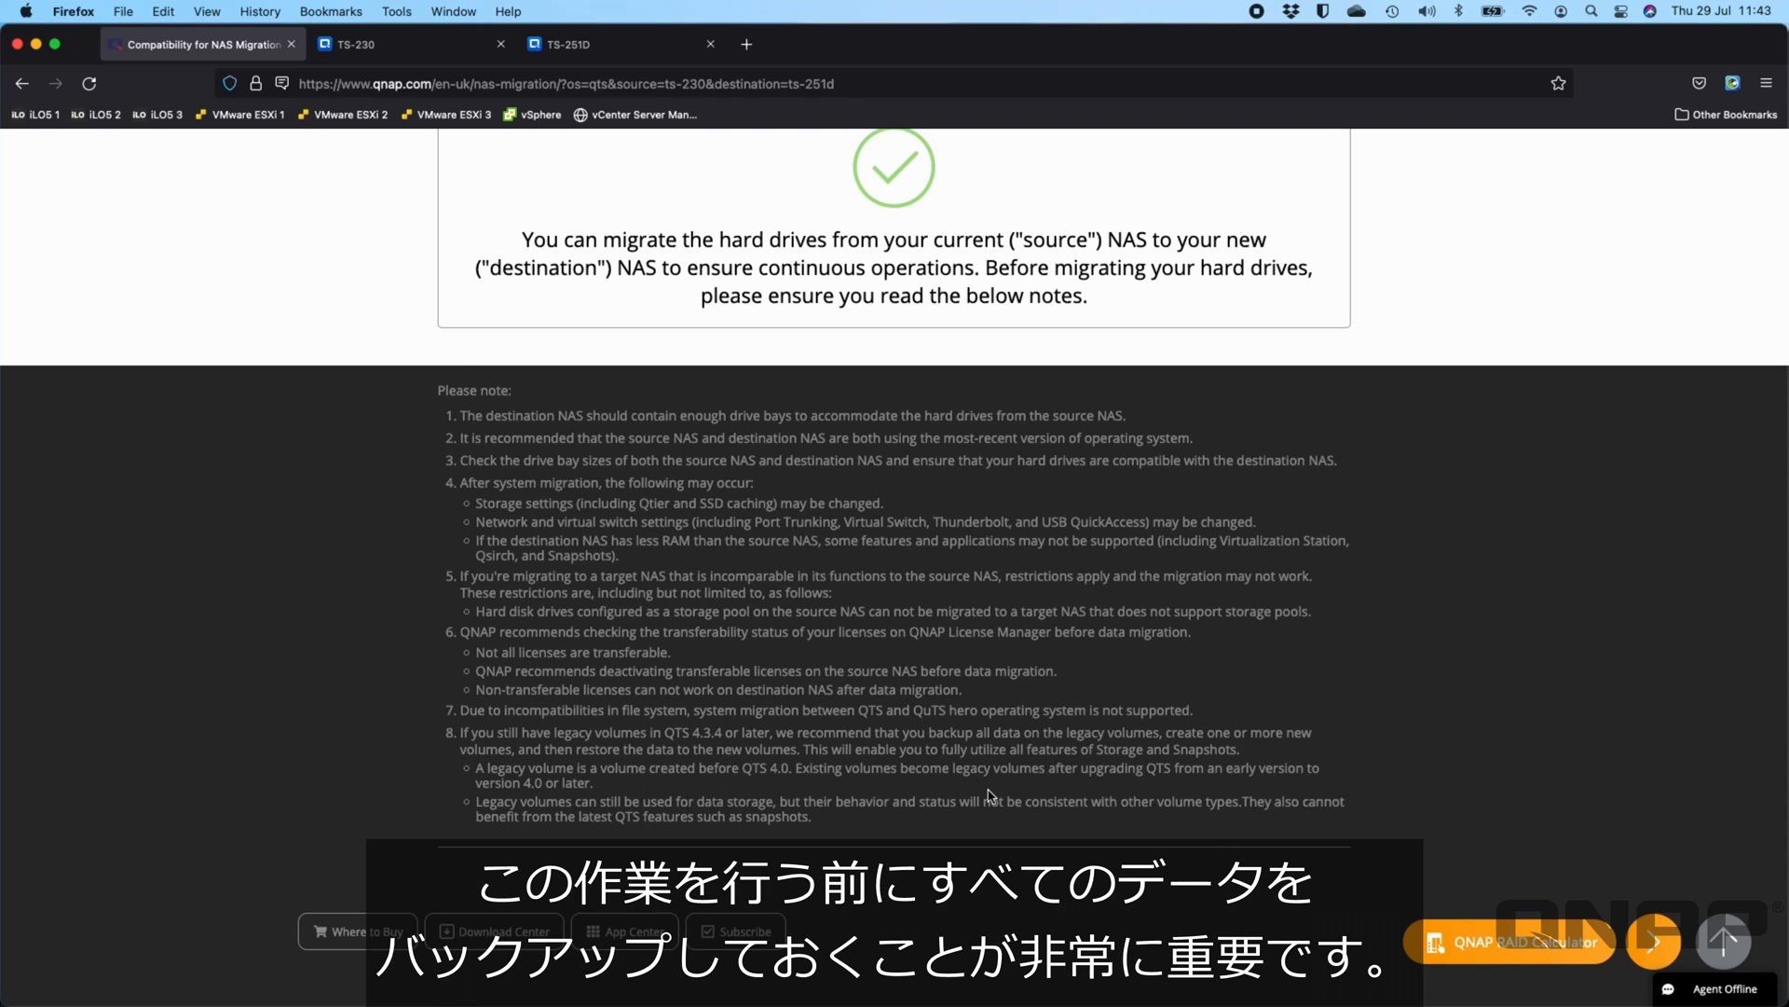
scroll(213, 687, down, 2)
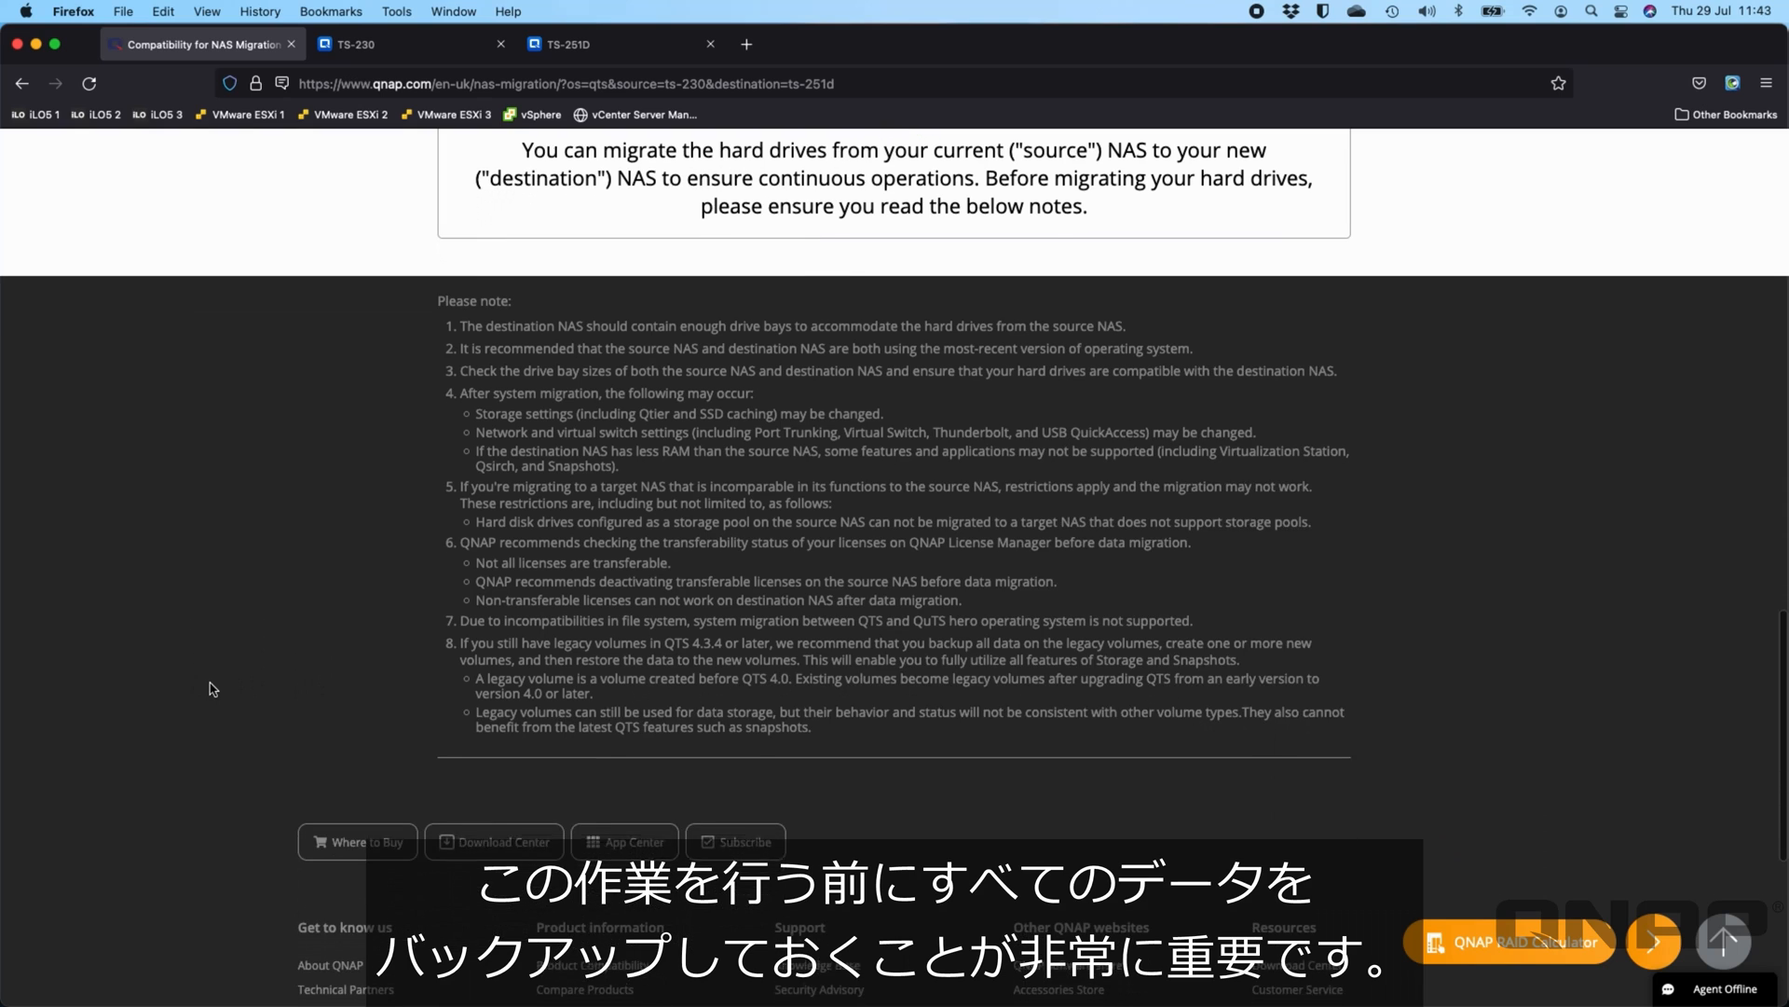
scroll(213, 688, up, 5)
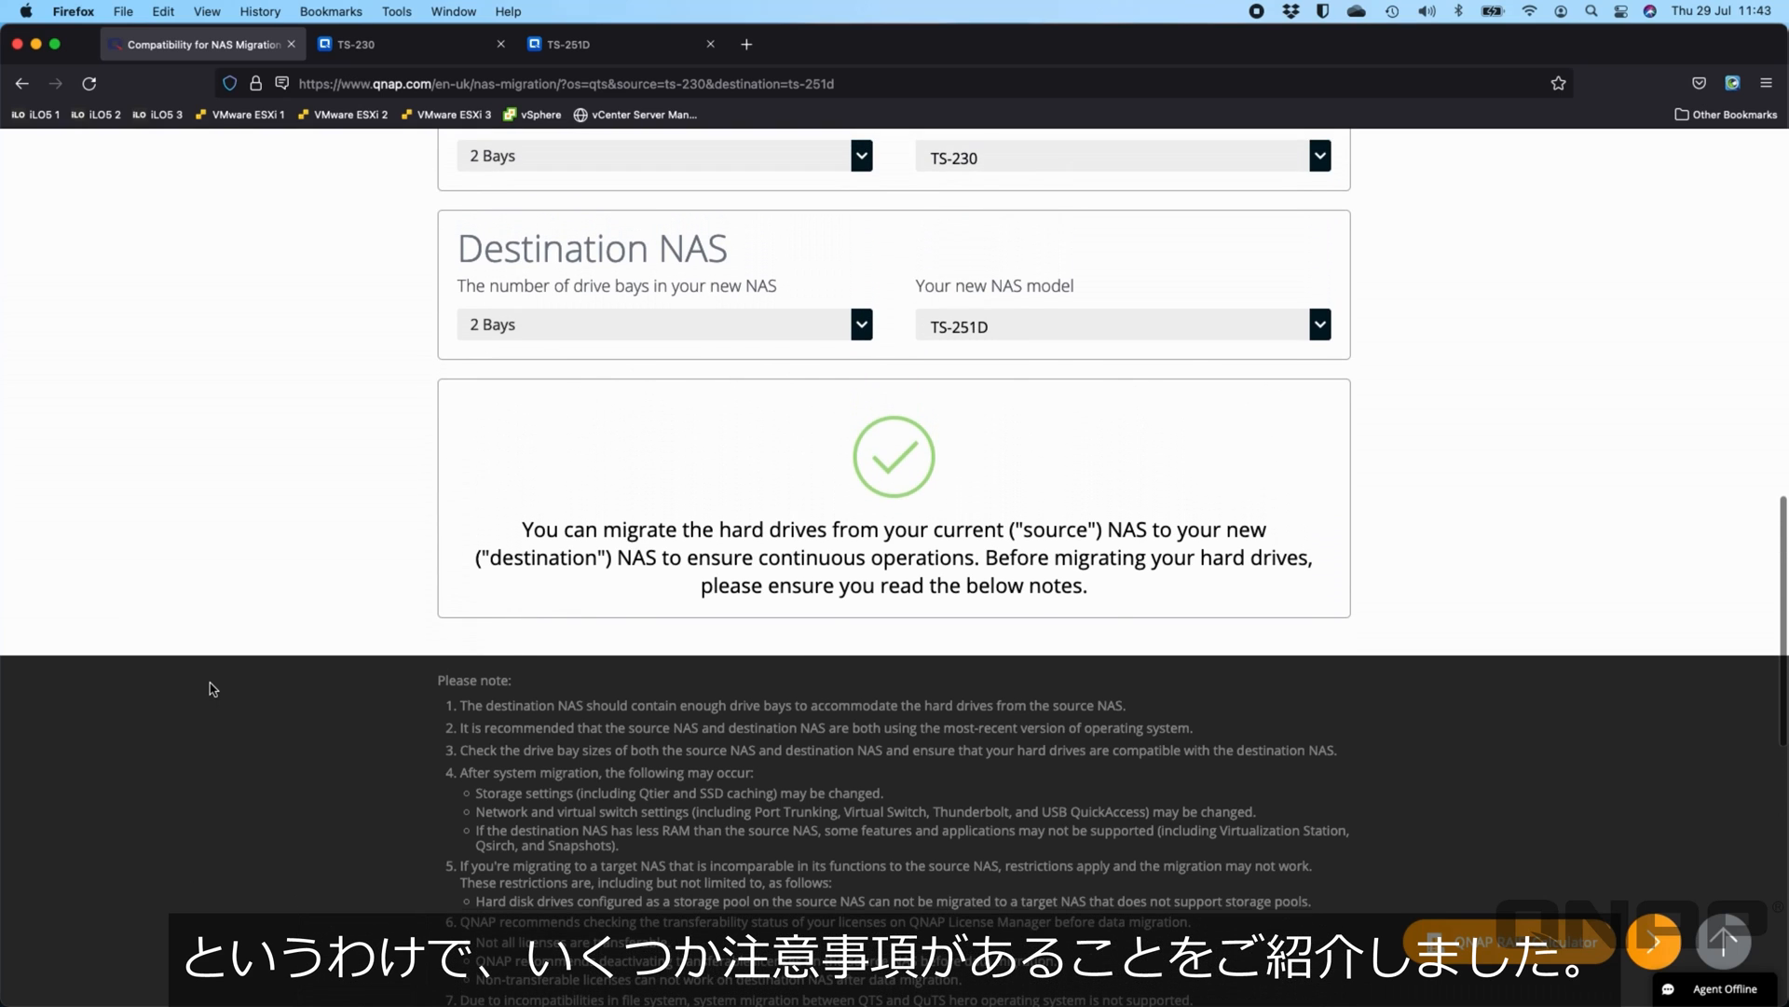
scroll(213, 687, up, 4)
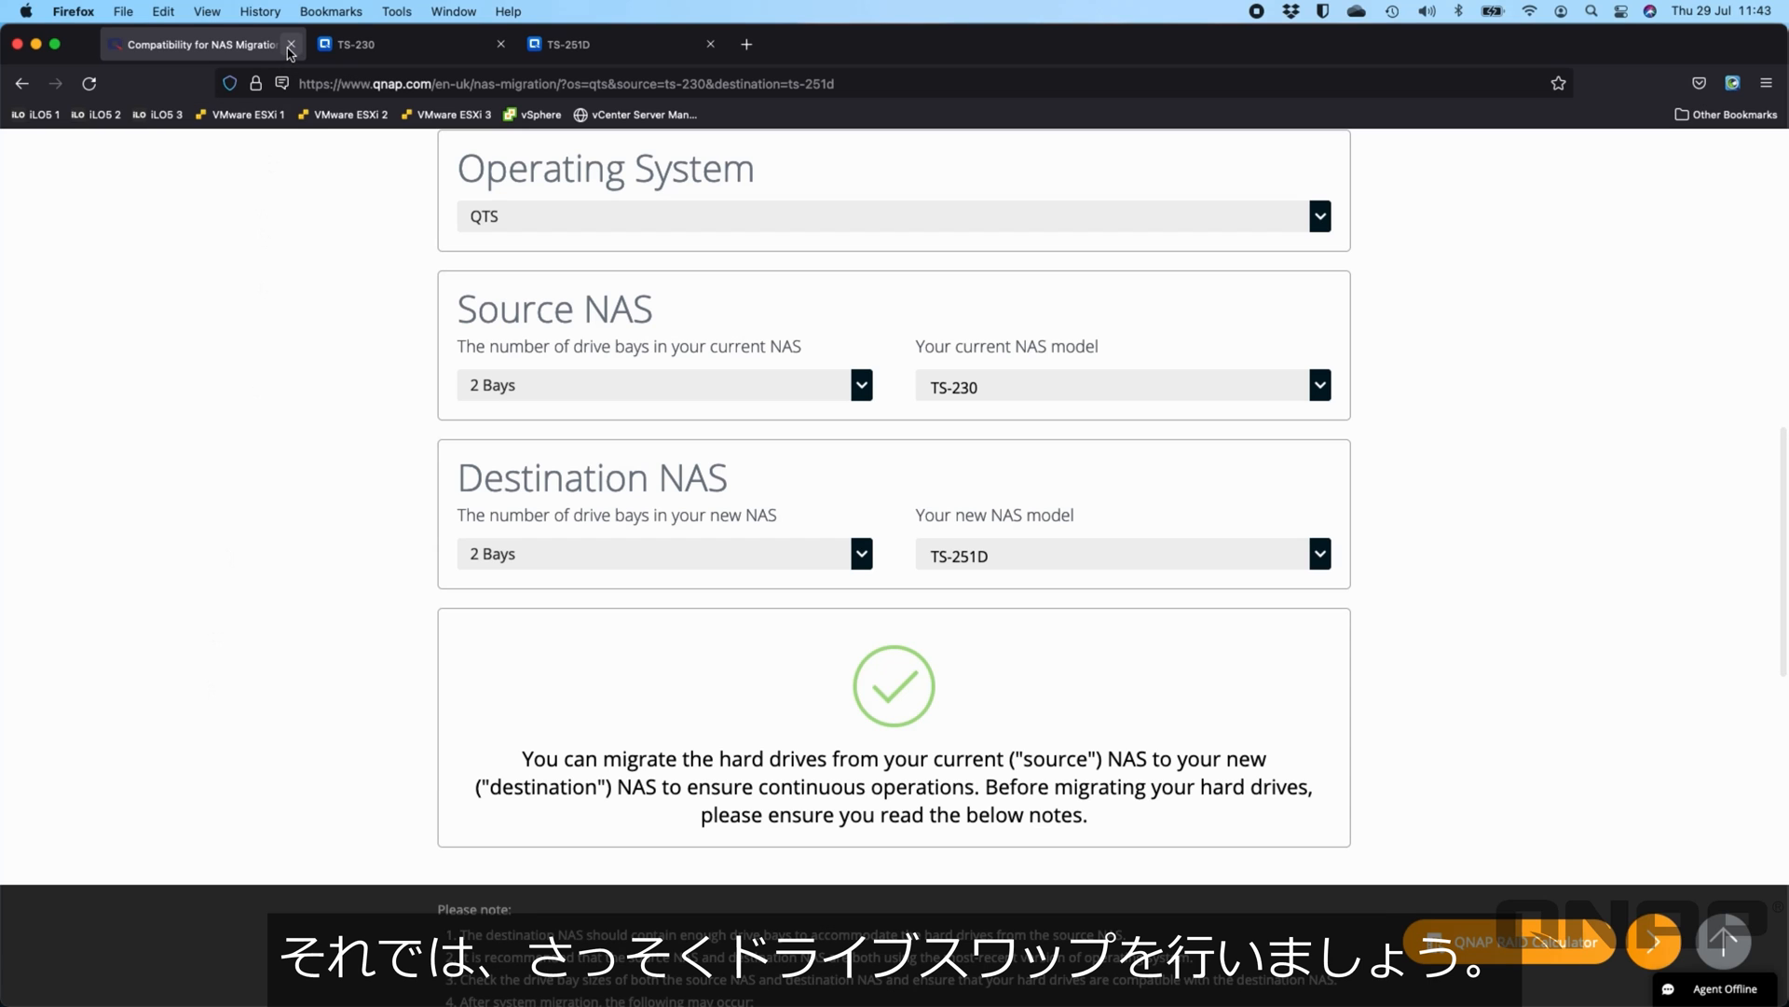
Return to the TS-230 and browse the Public share in File Station.
click(290, 44)
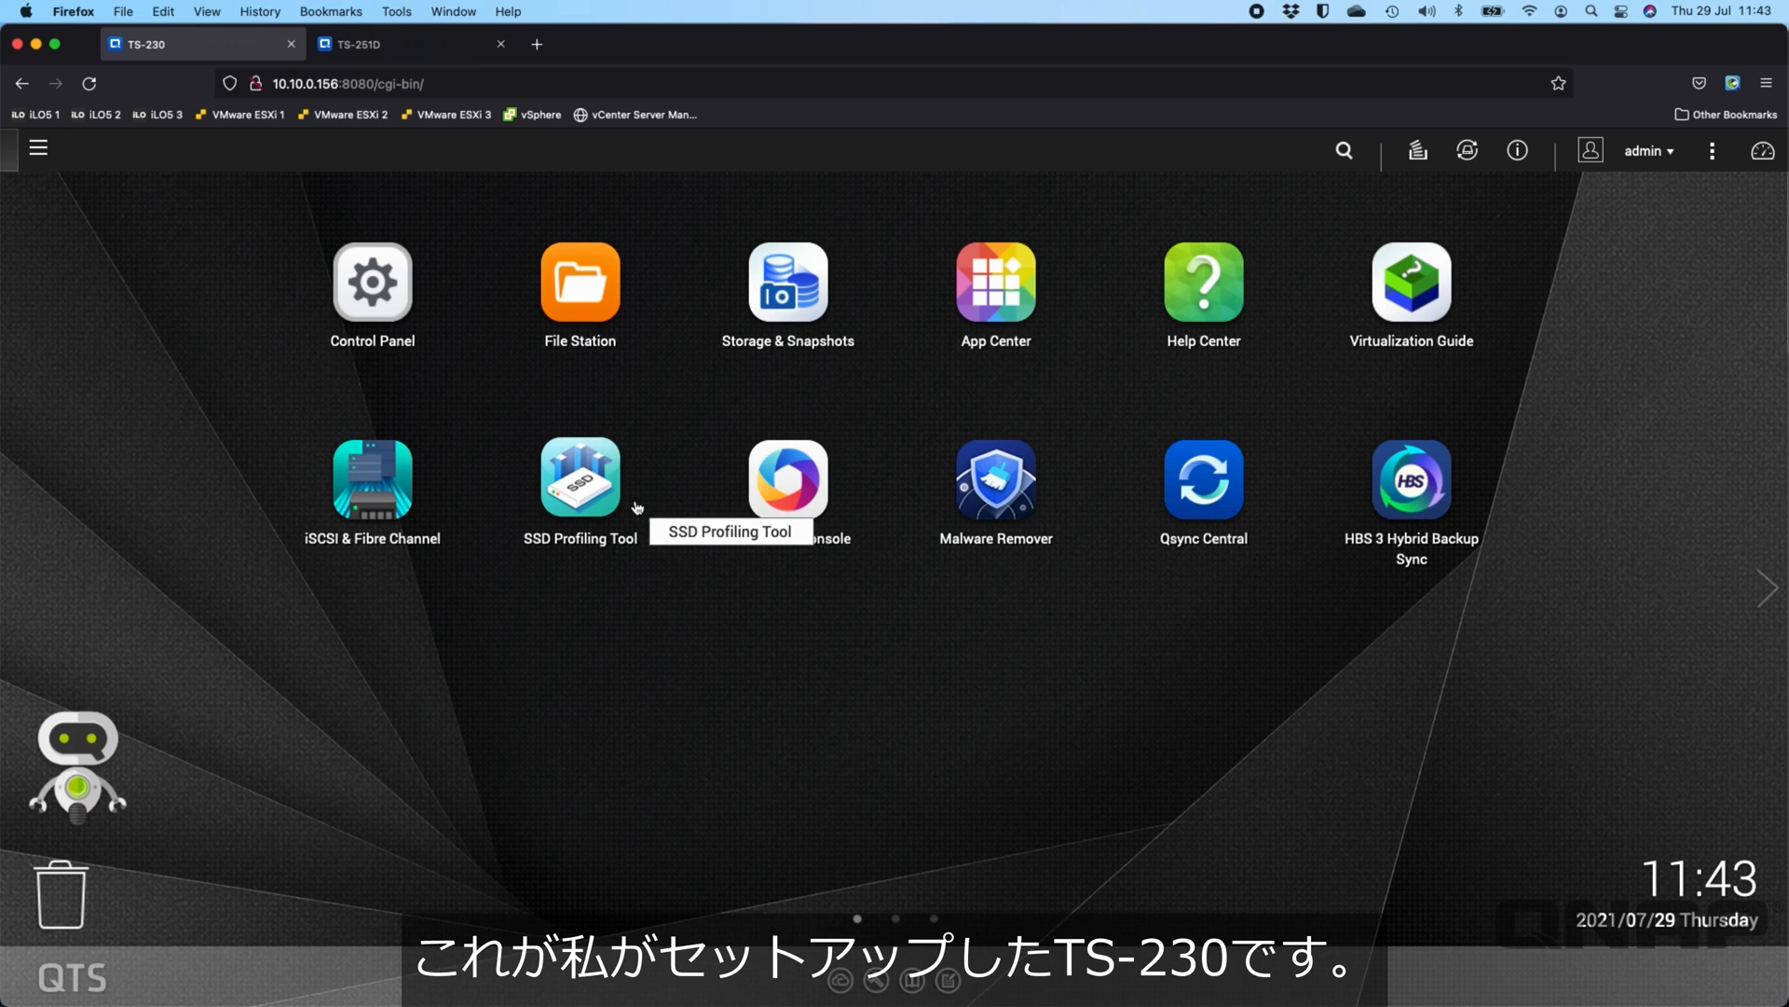
click(593, 314)
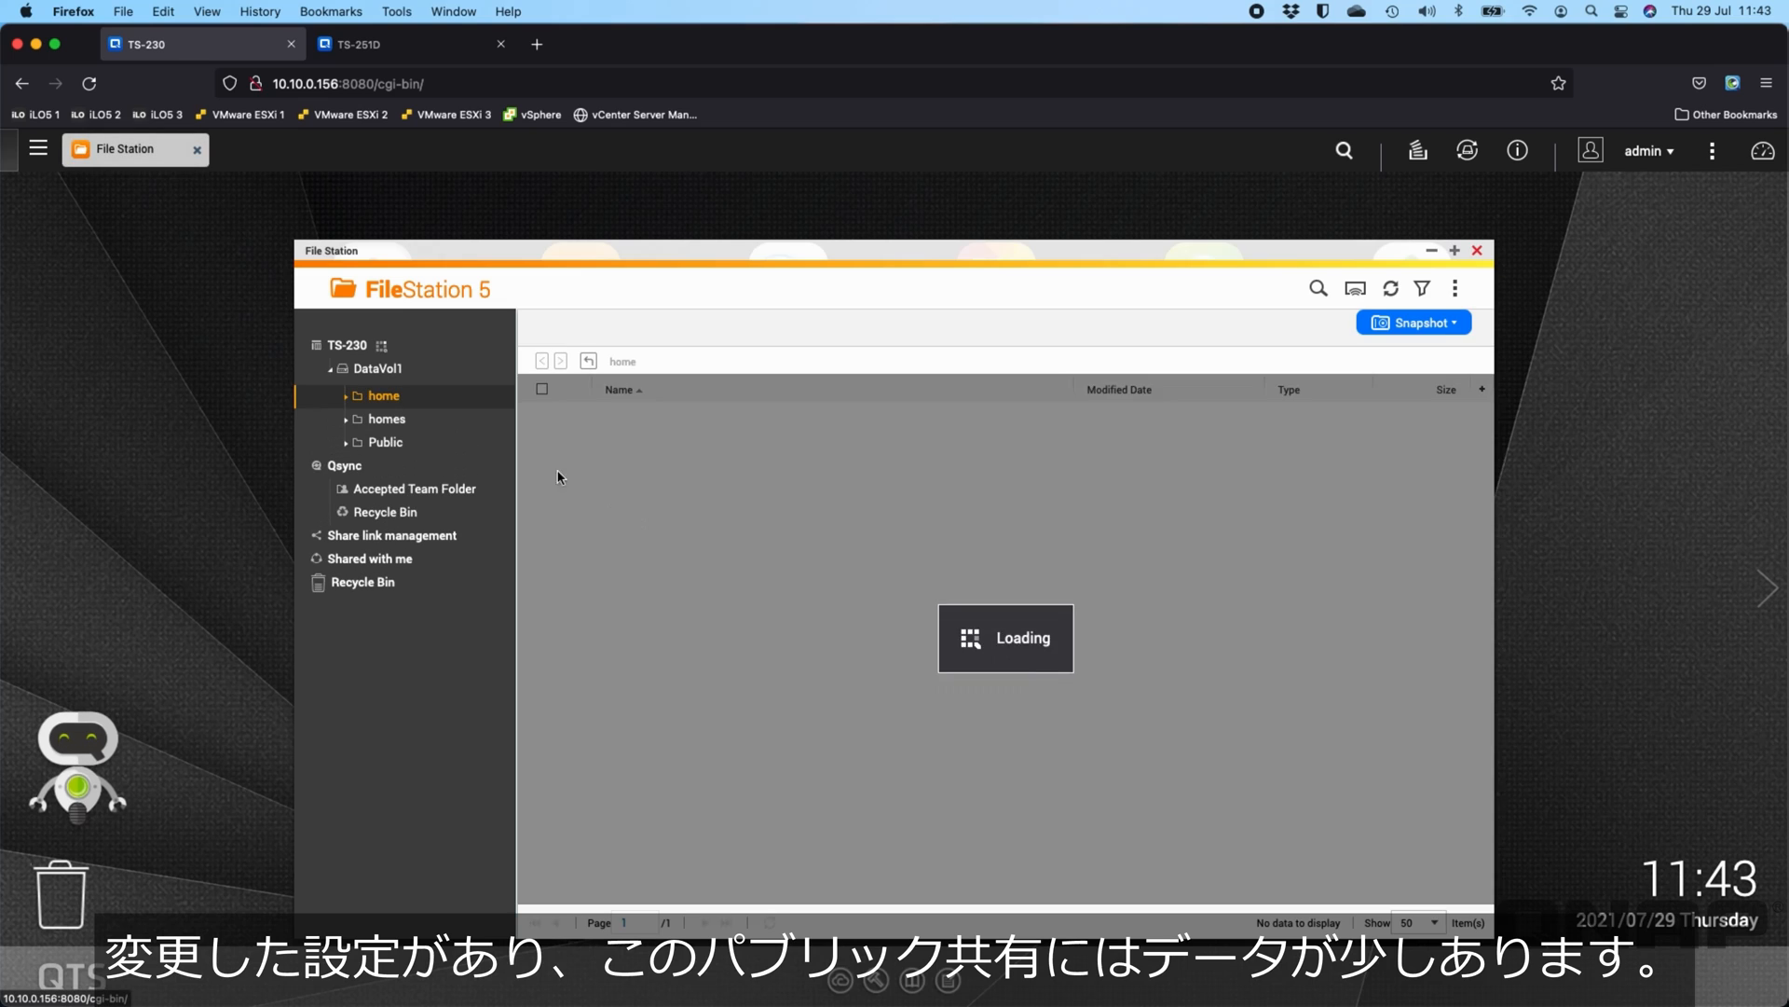
click(386, 441)
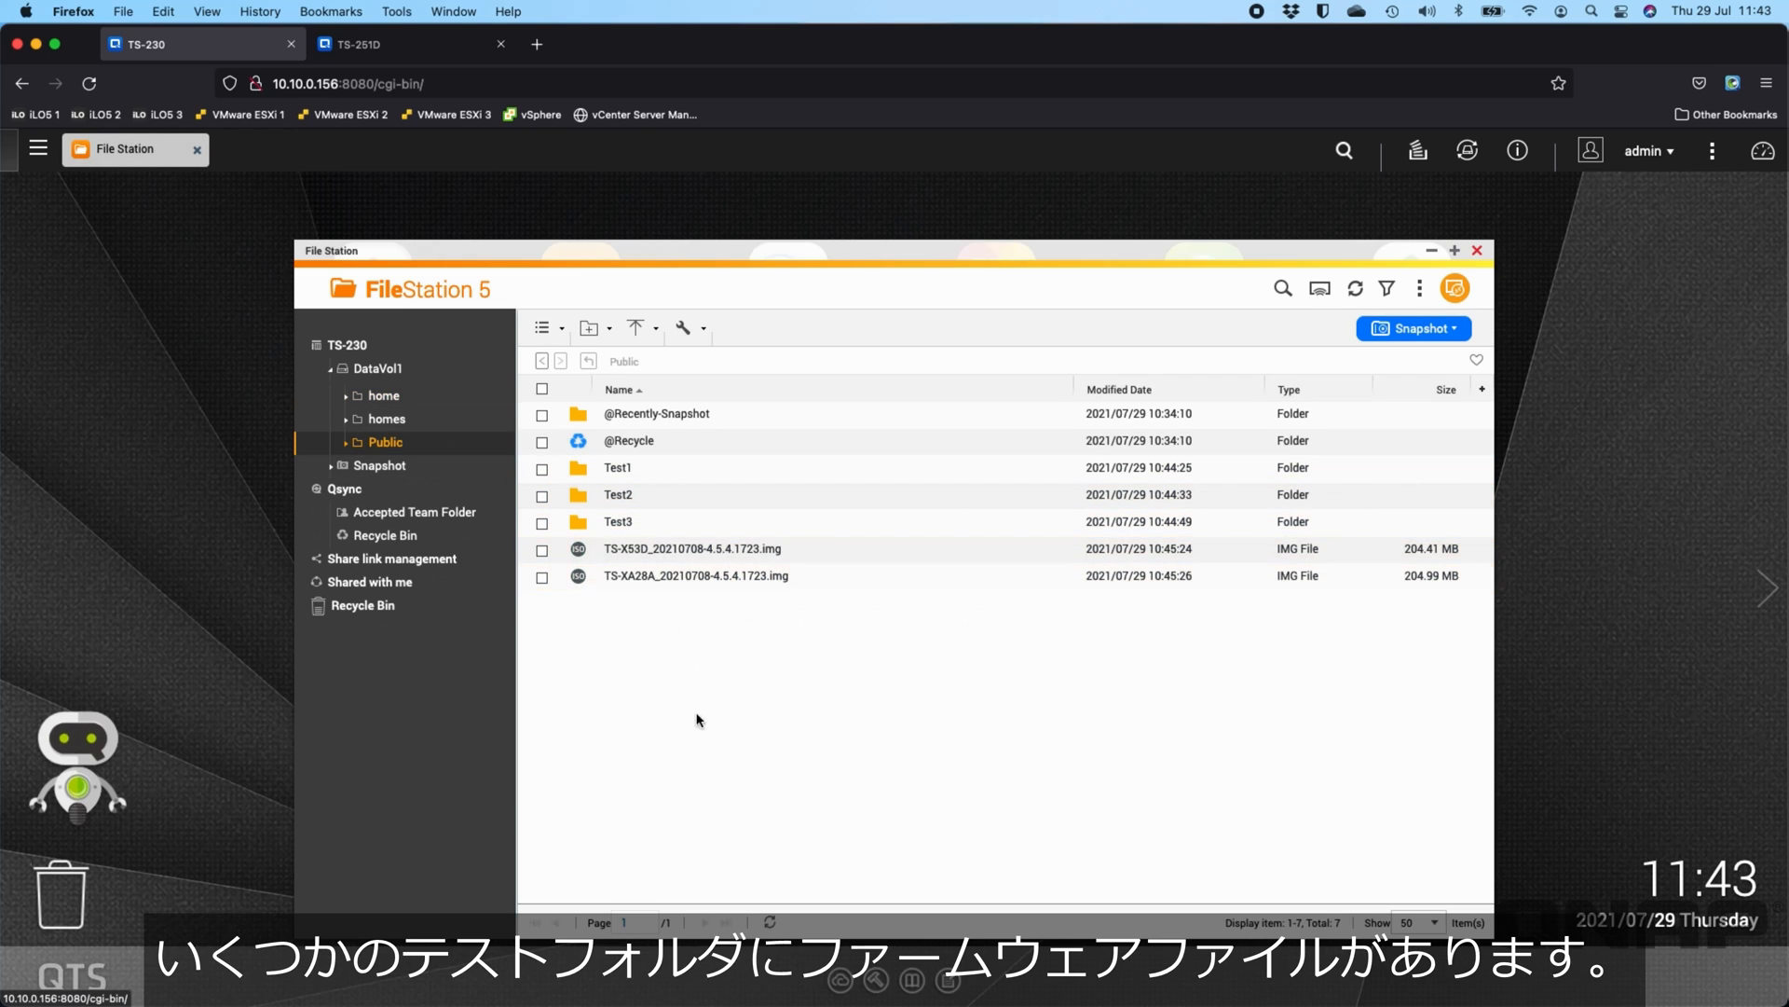
Bring up Control Panel from the main menu.
click(38, 149)
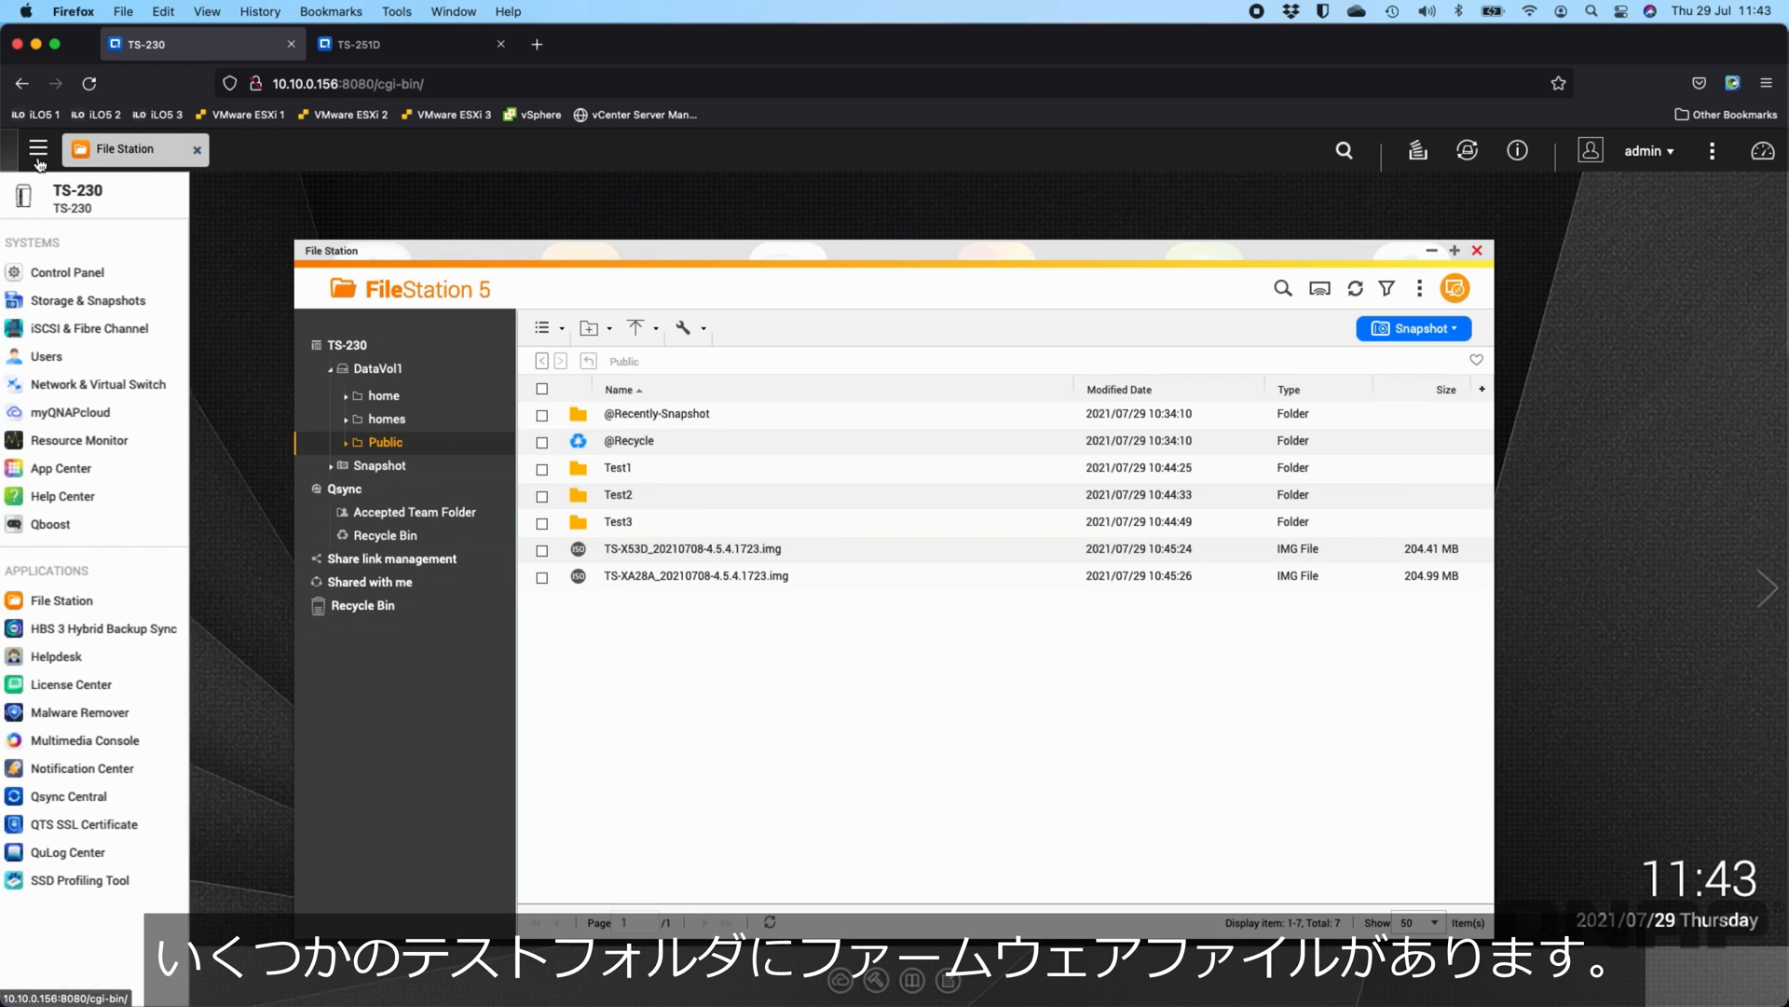
click(68, 272)
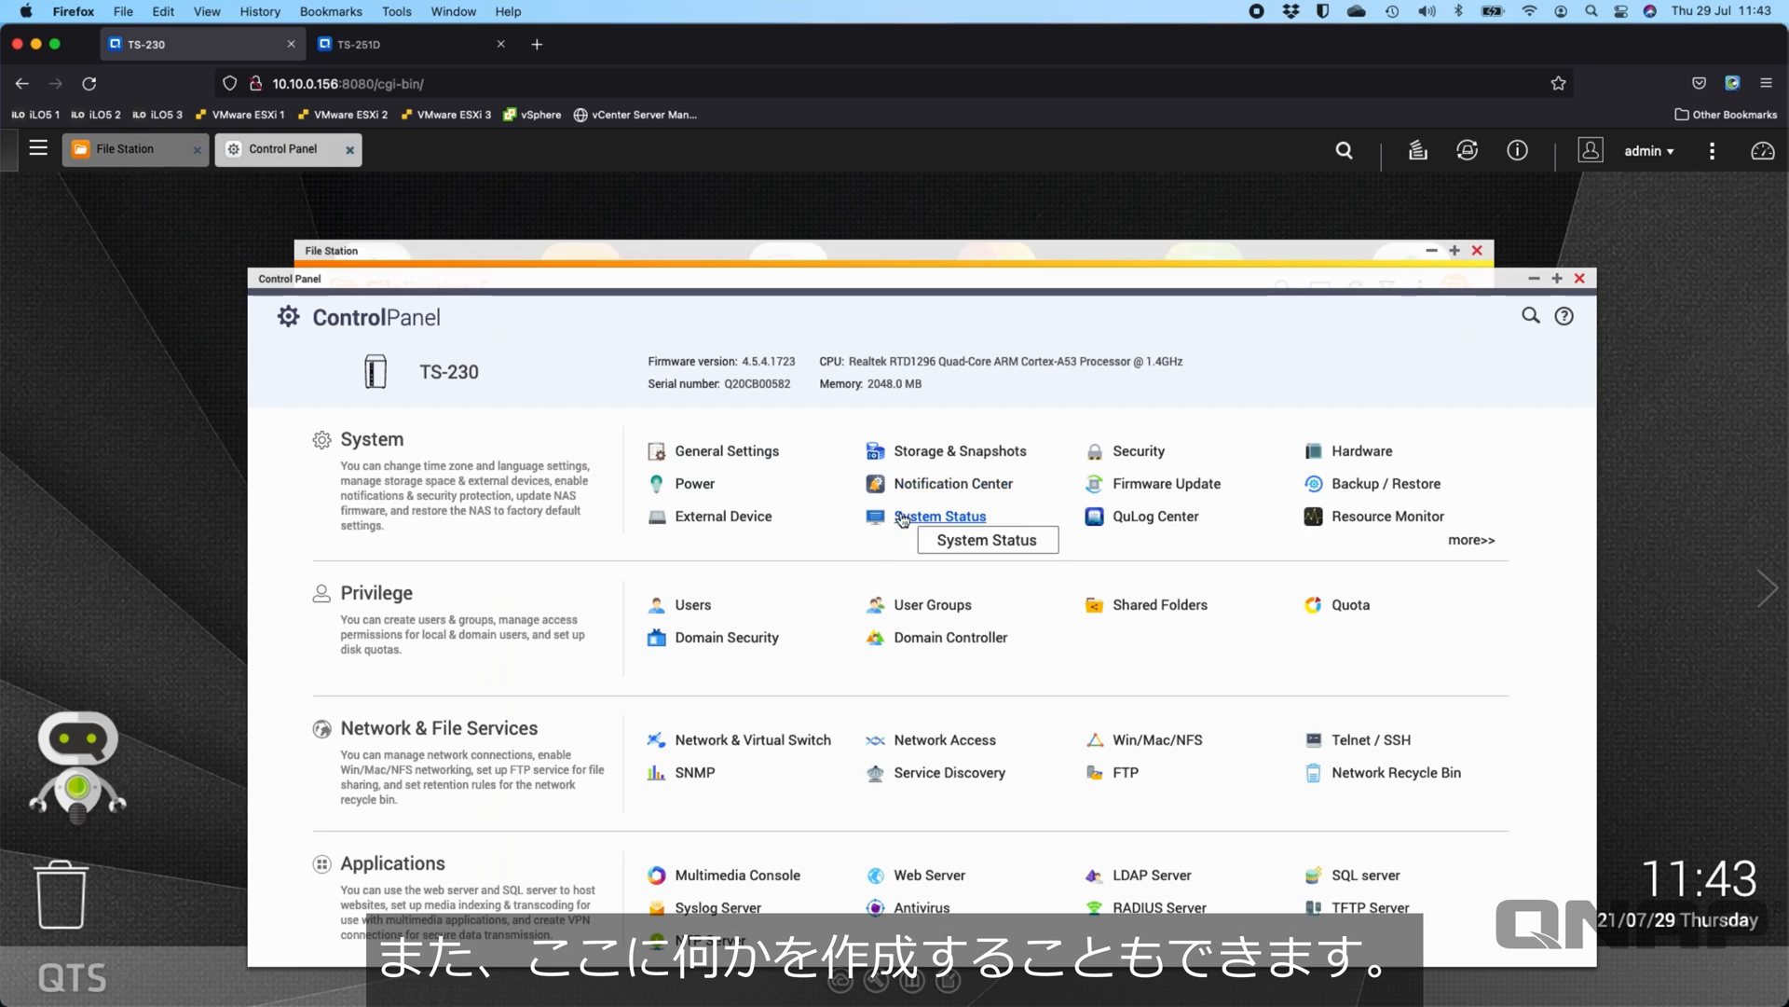
Create a local user named youtube with a password, declining the browser's save-login prompt.
click(693, 604)
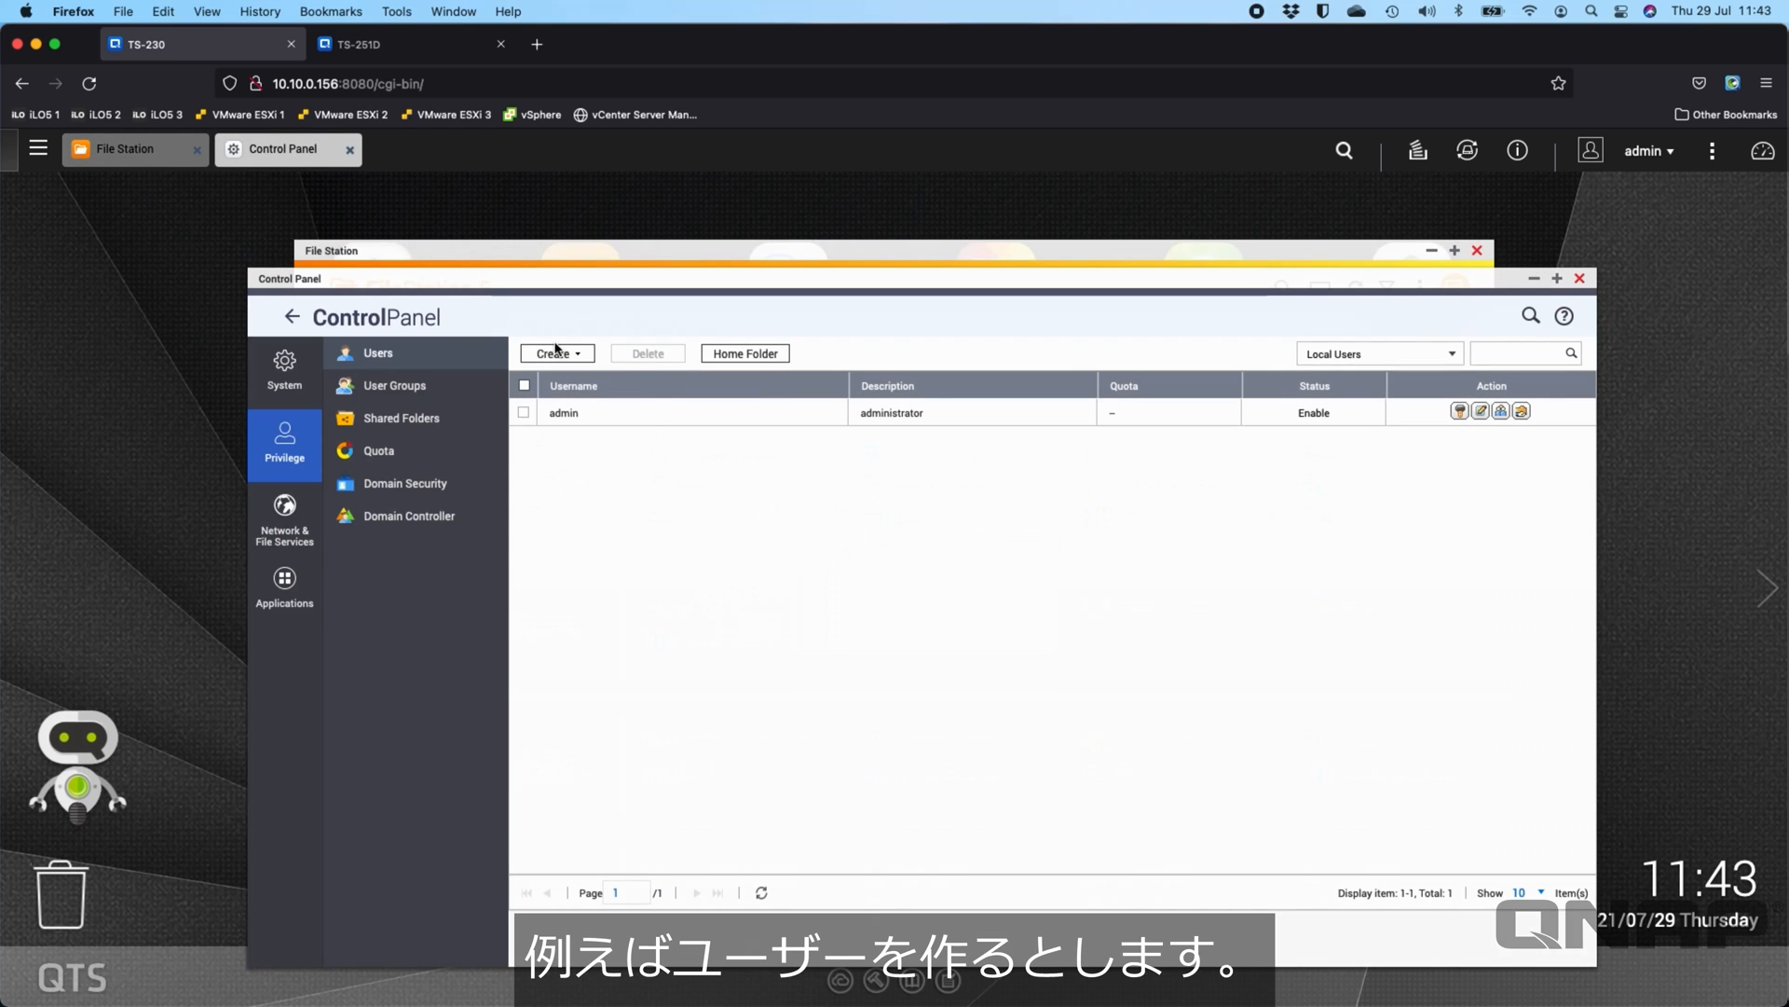
click(556, 353)
click(581, 381)
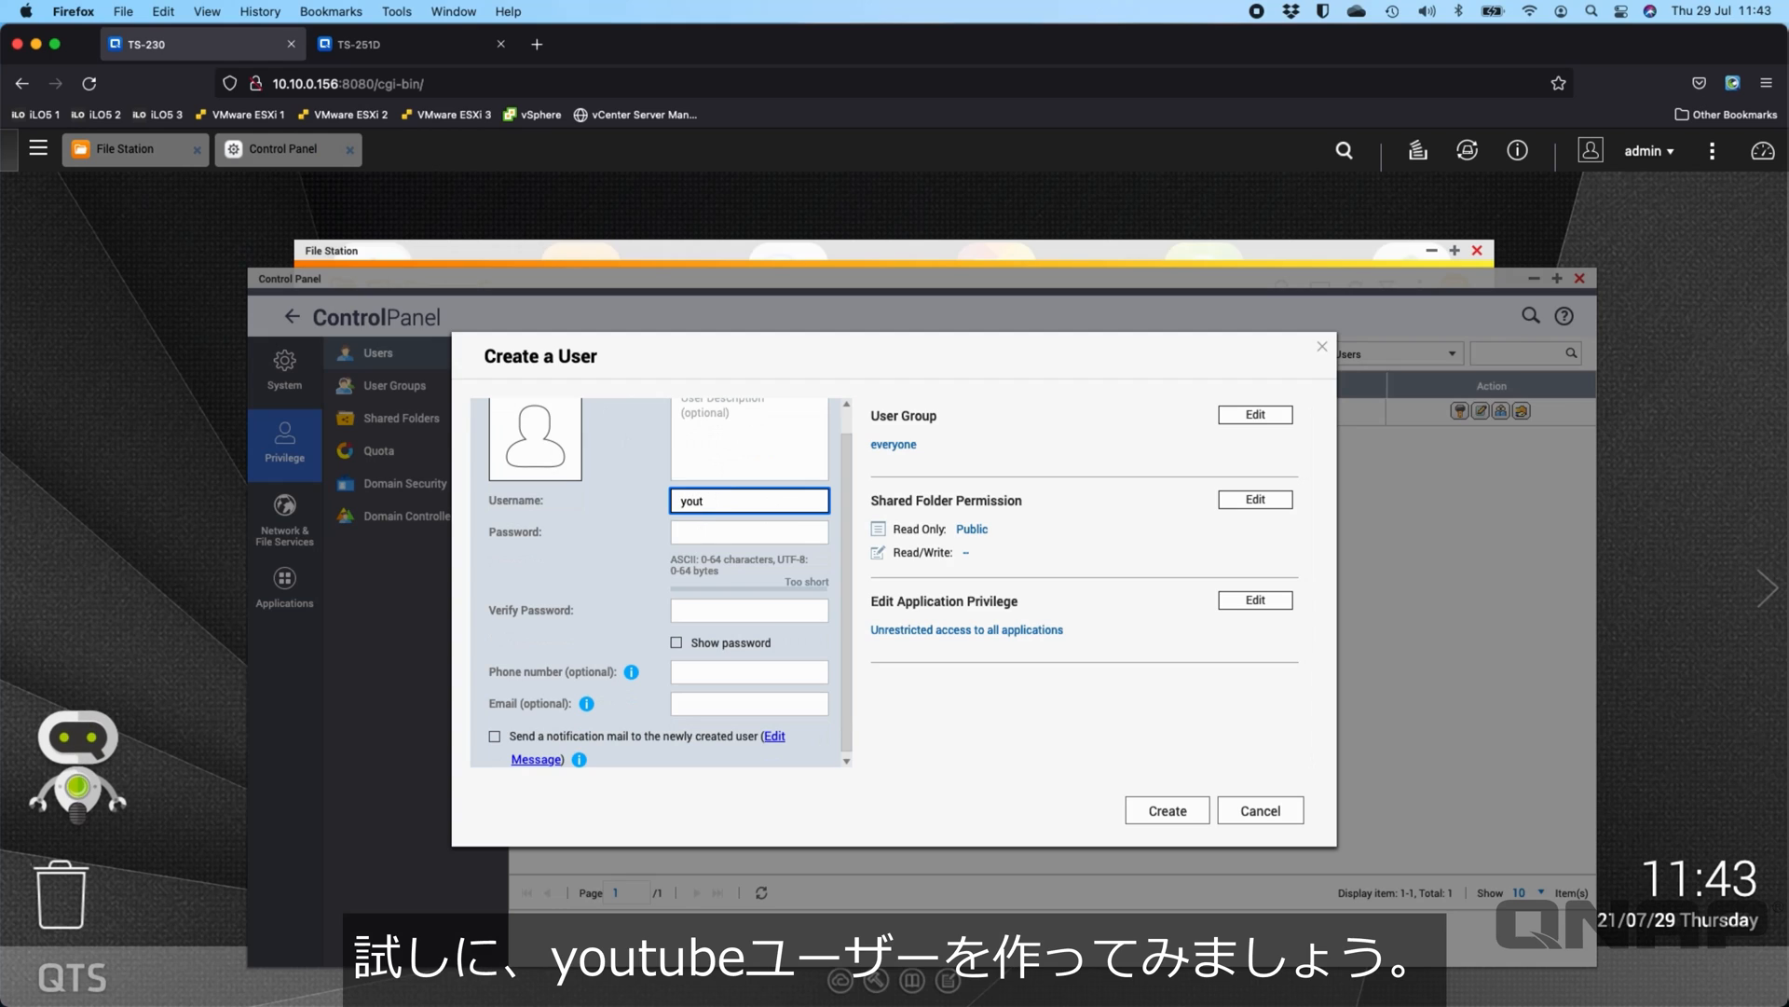
key(Tab)
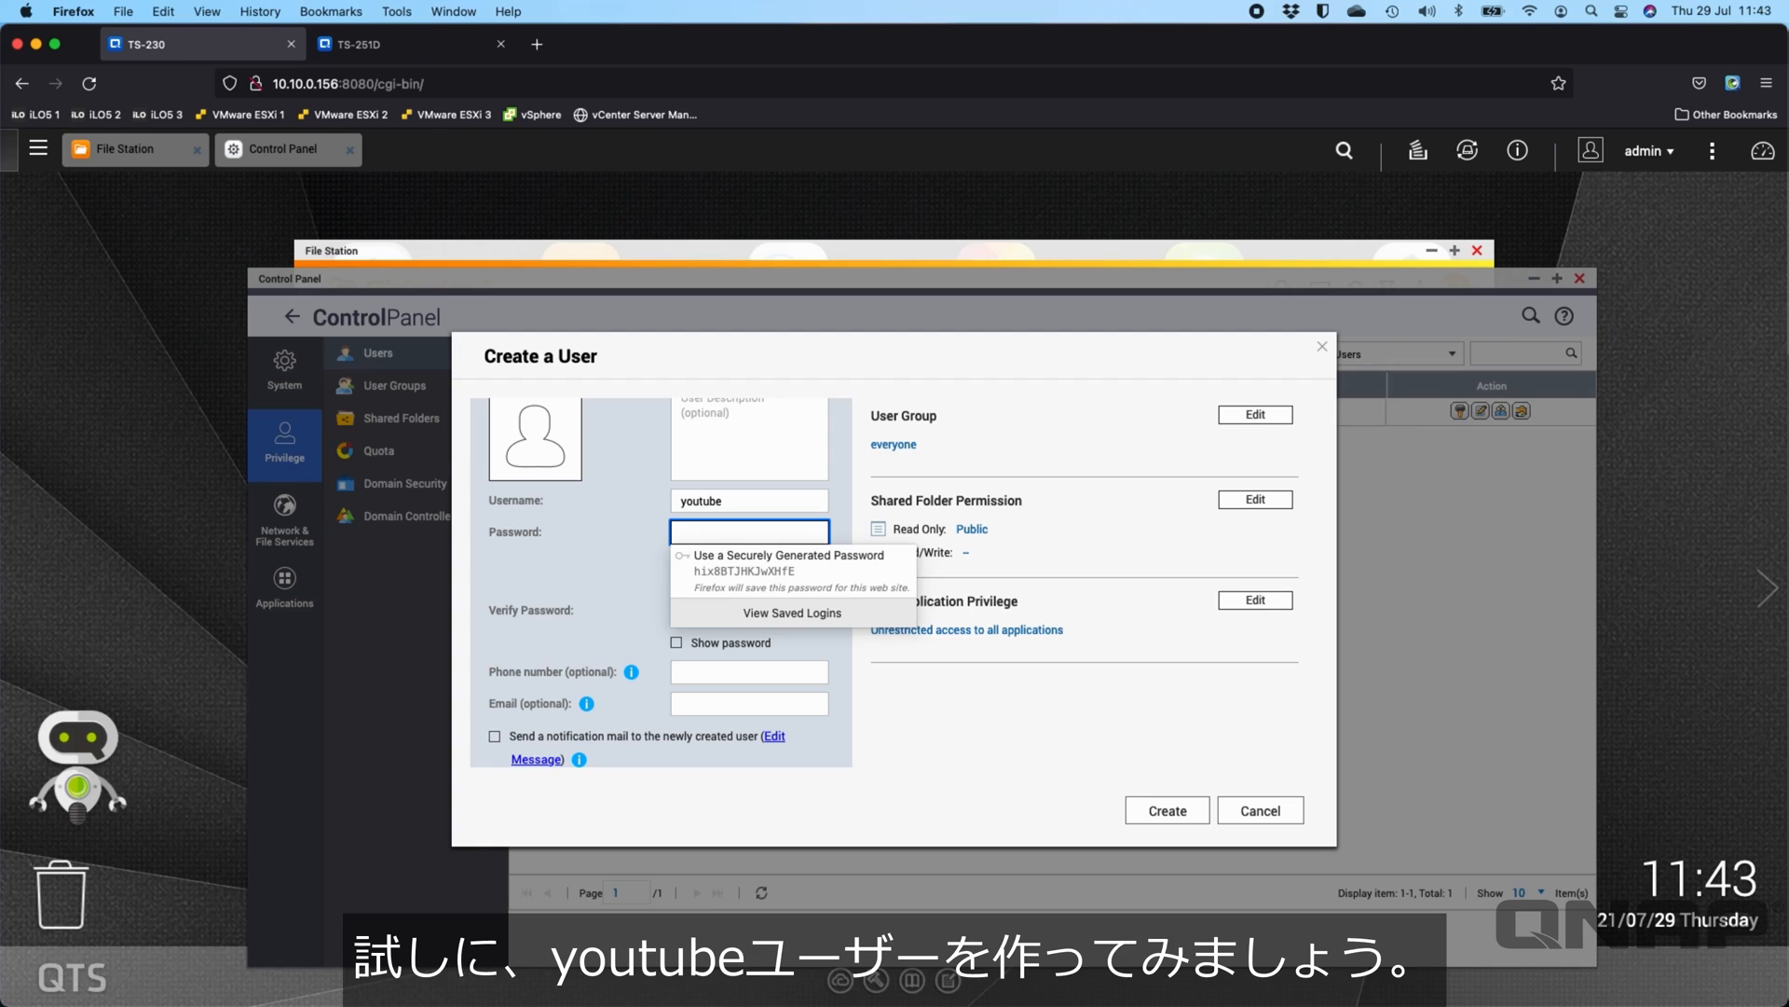
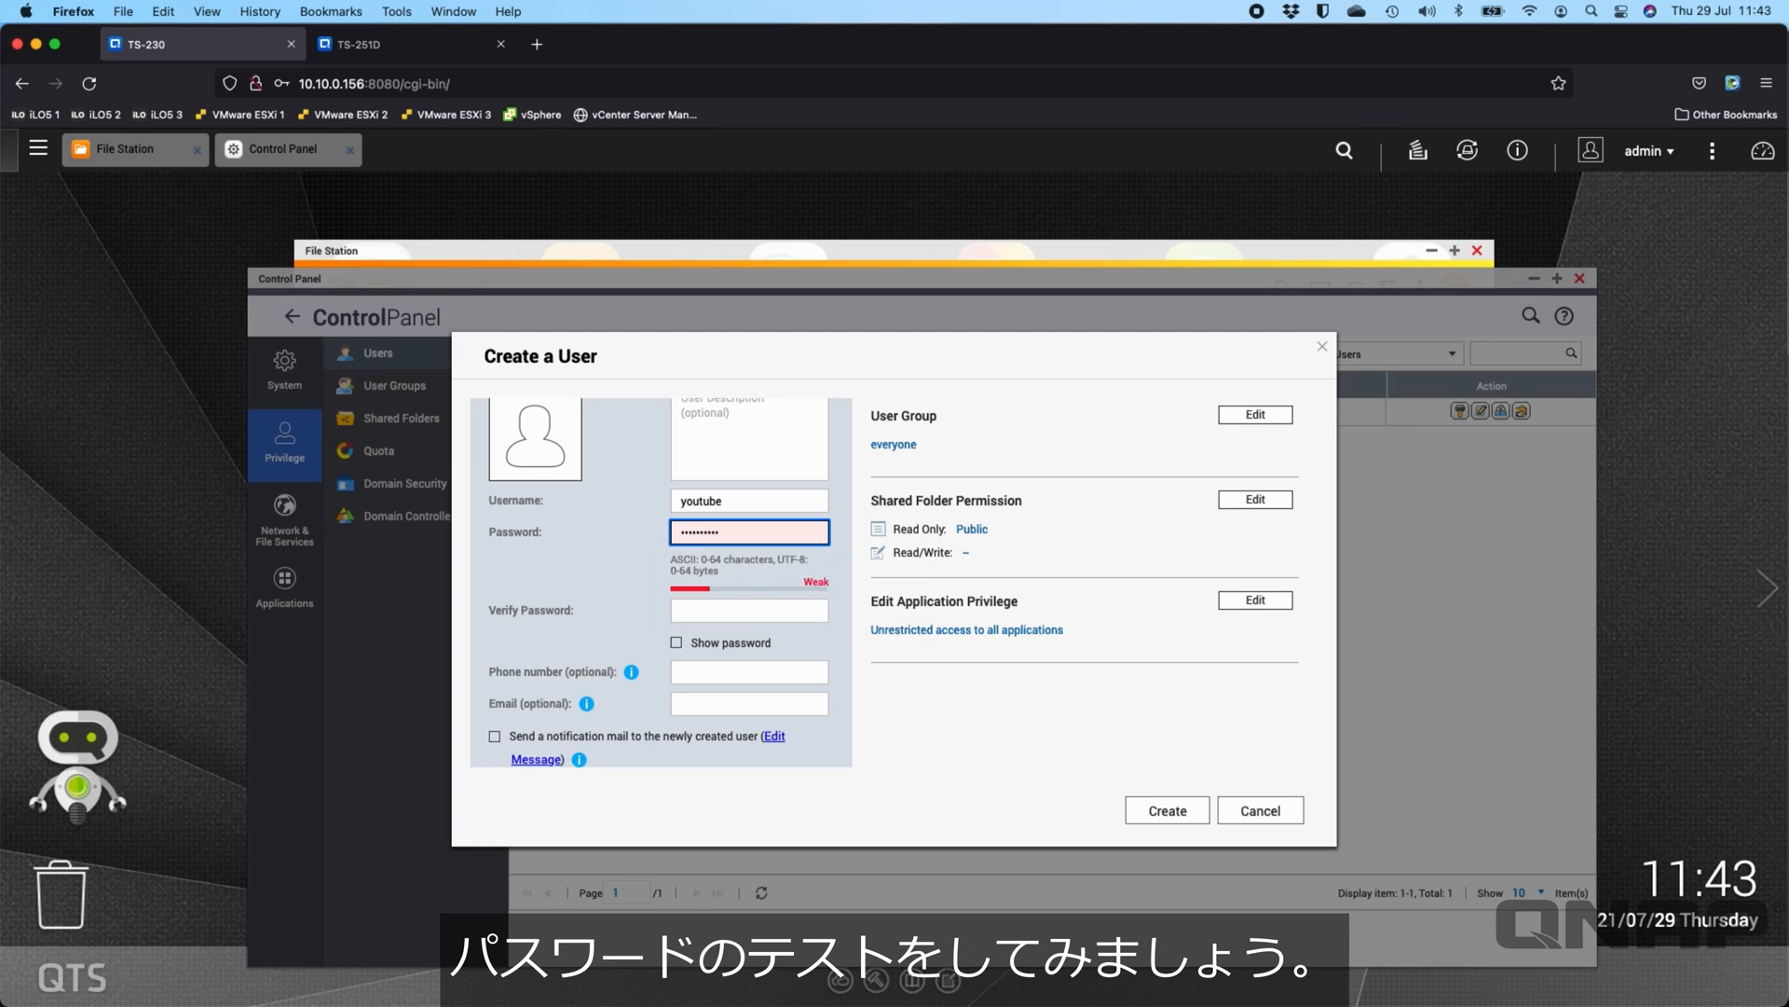
key(Tab)
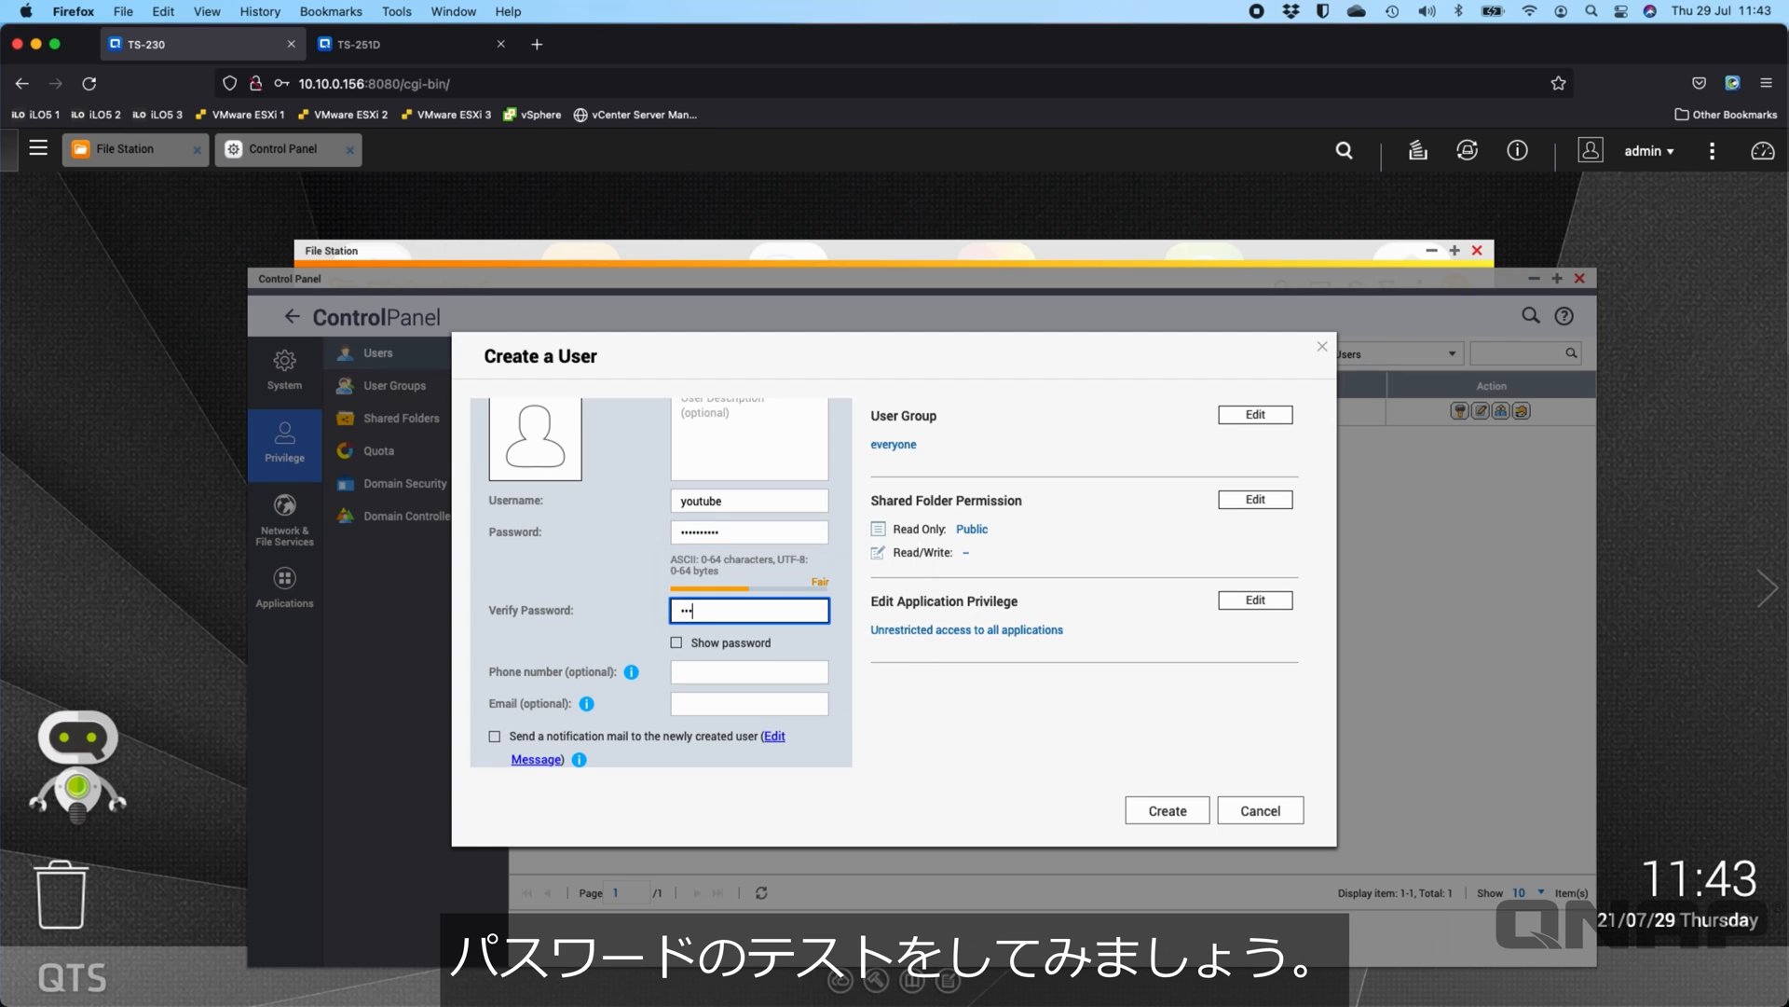
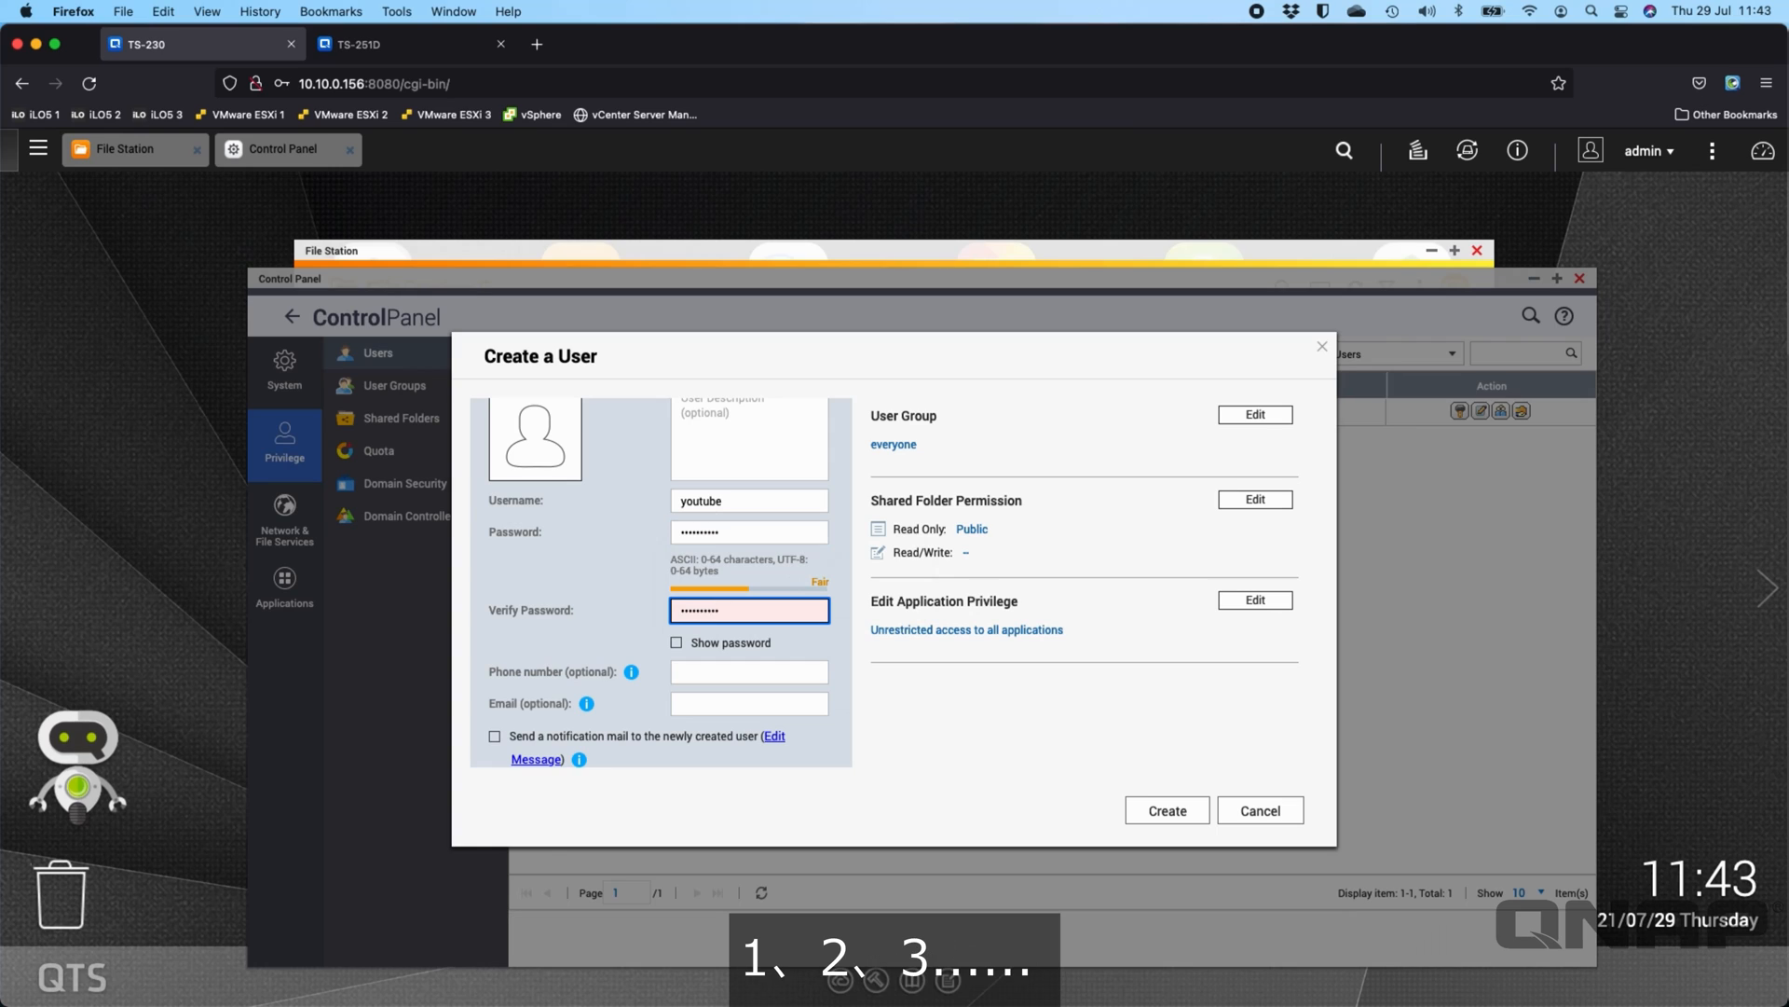
click(1168, 810)
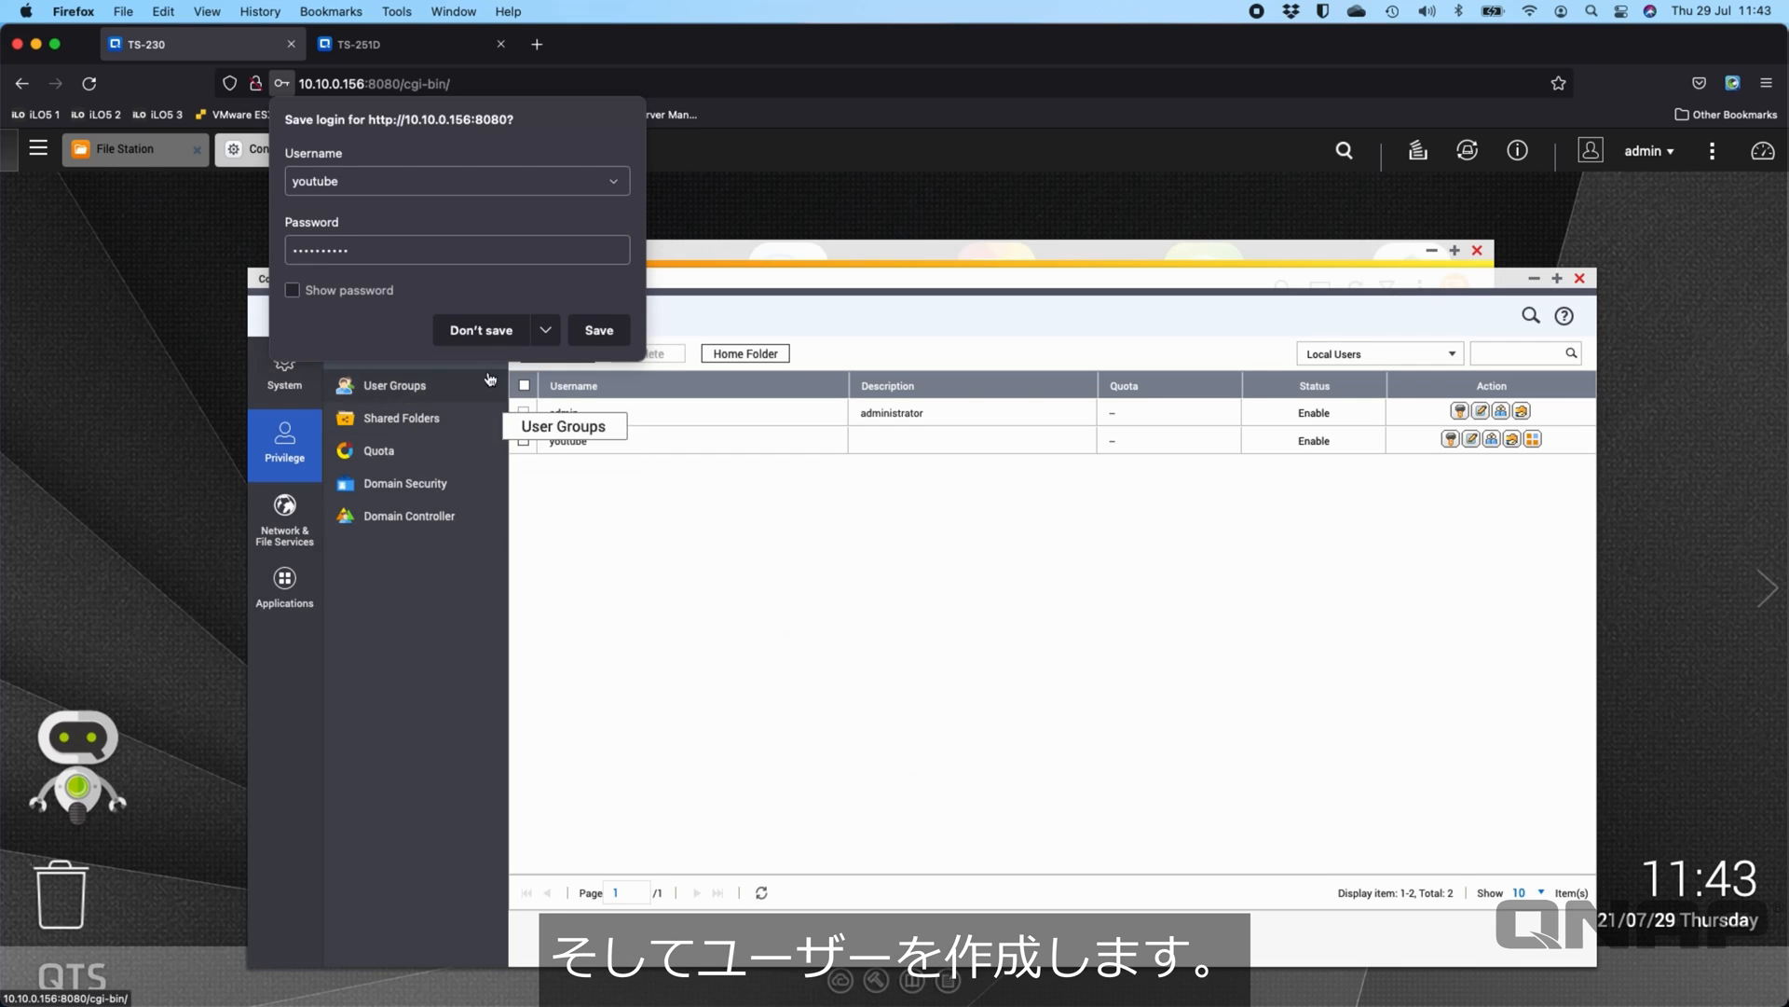
key(Escape)
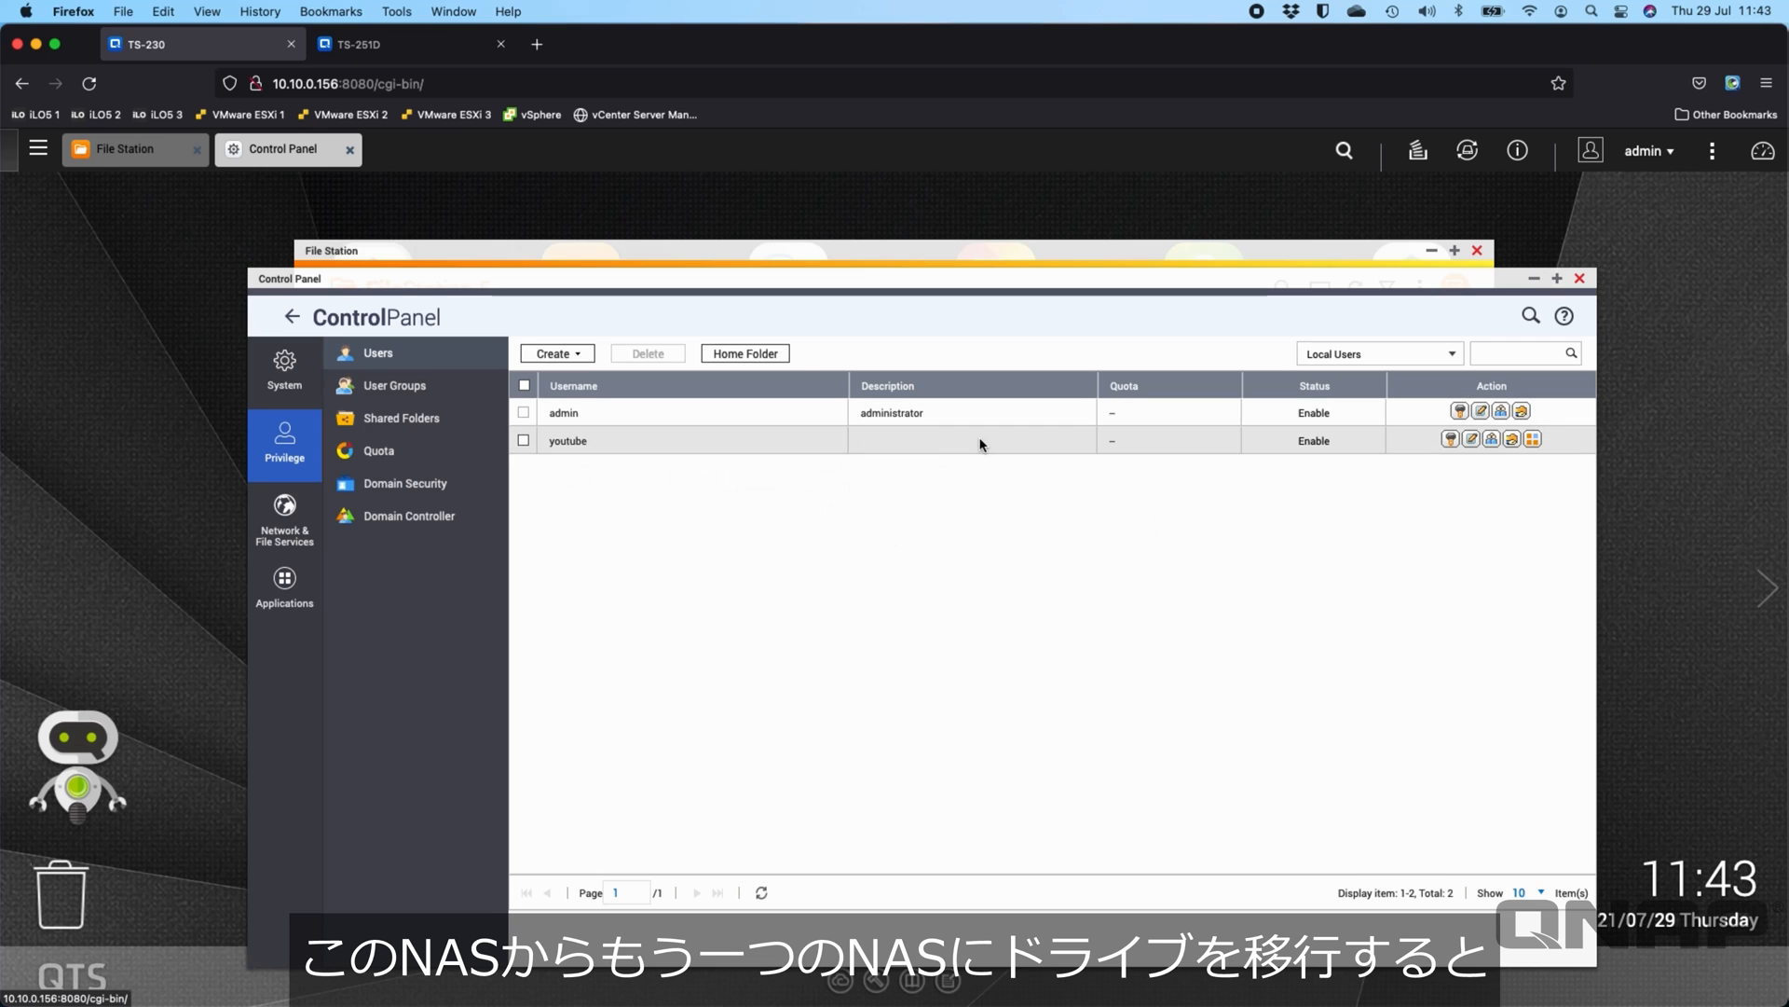
Close Control Panel and File Station, leaving the TS-230 desktop.
click(1580, 278)
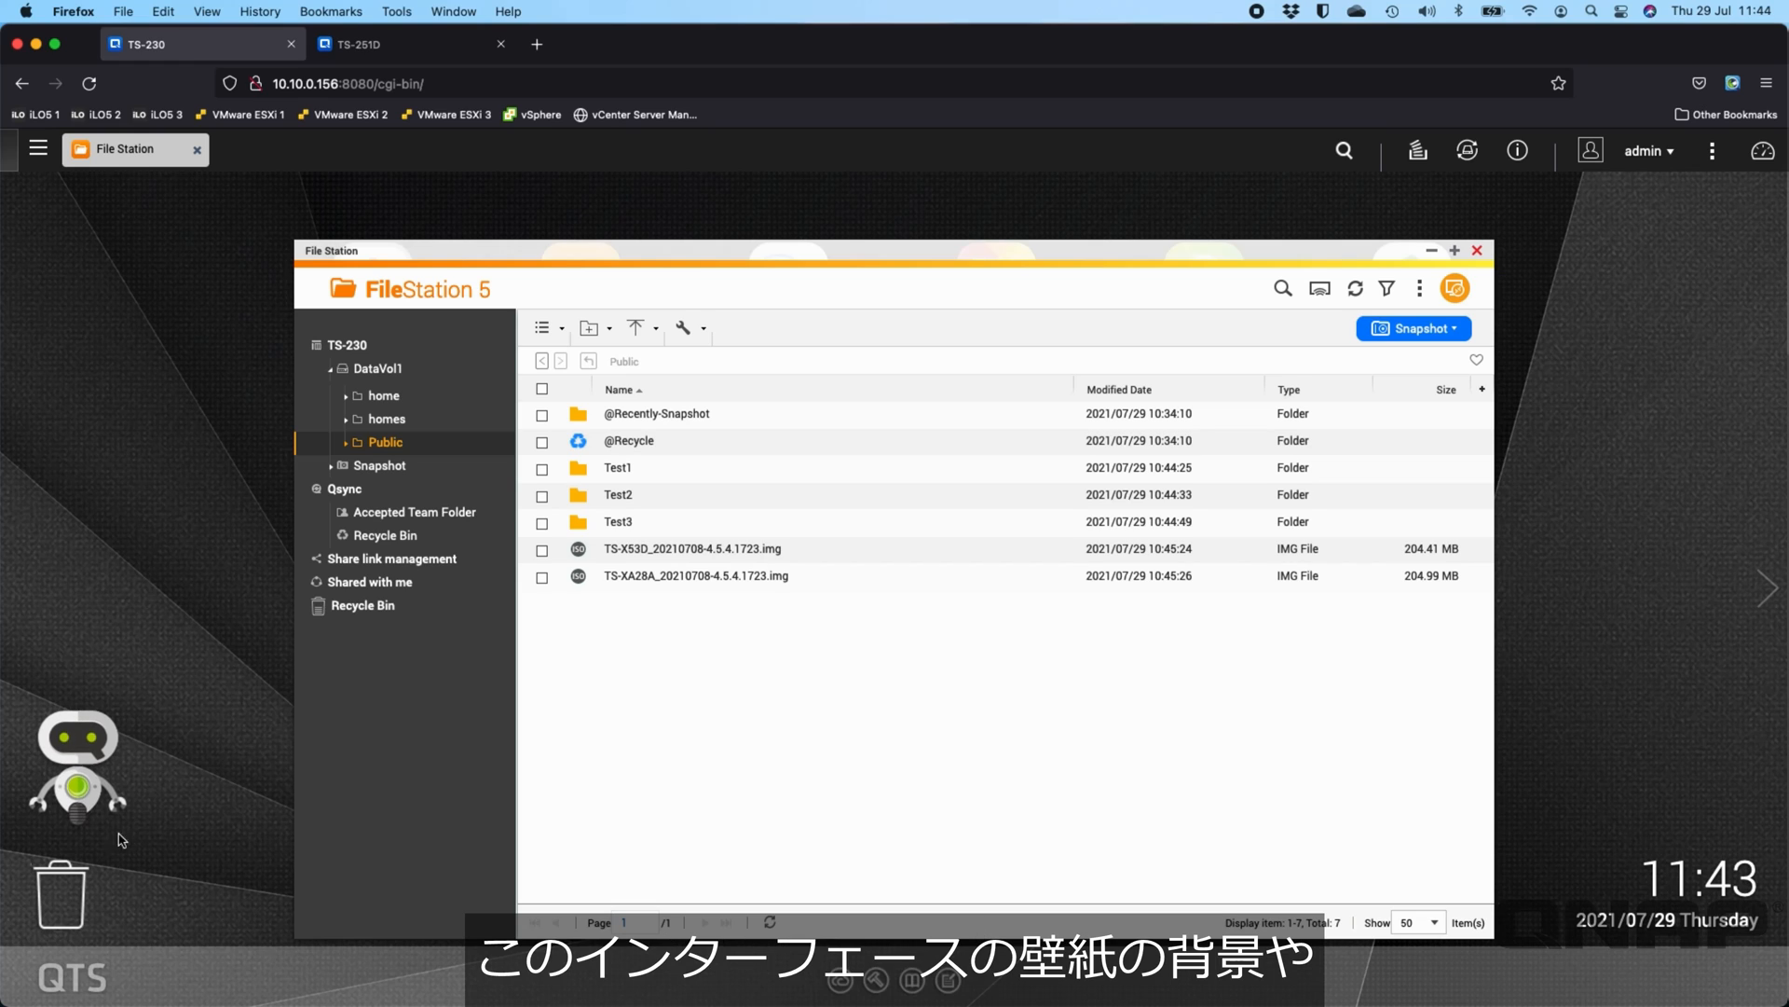
click(1476, 251)
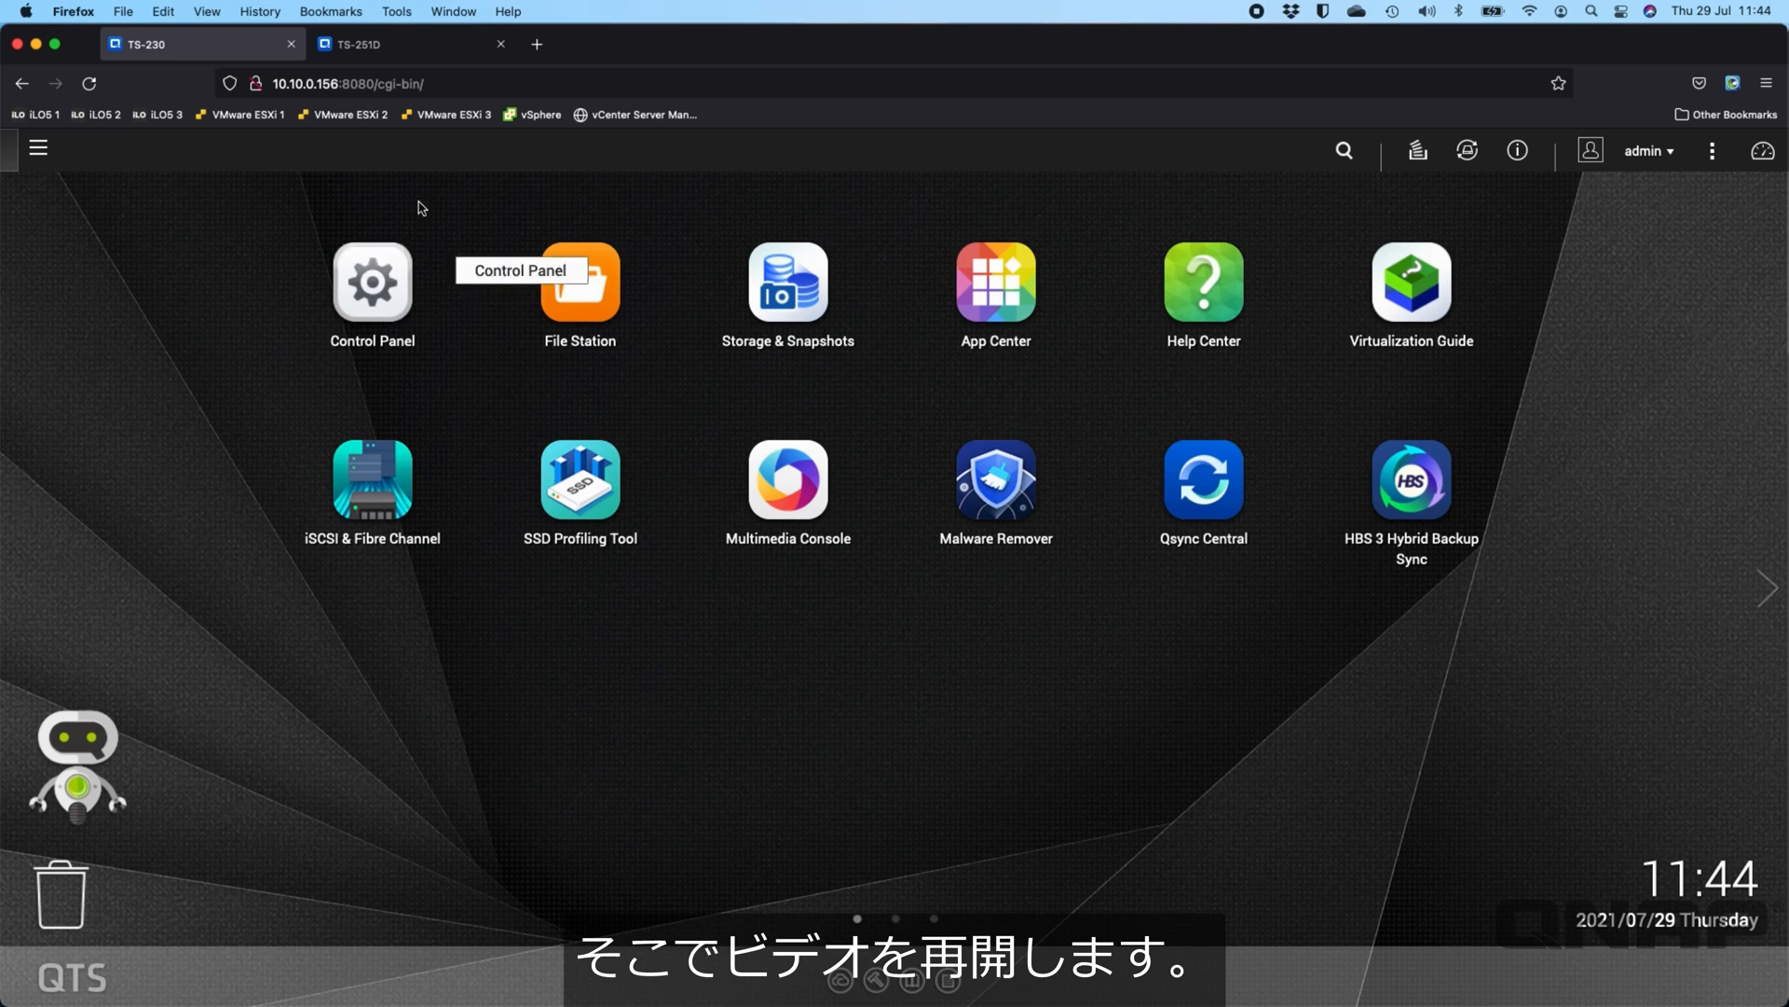
Compare the TS-230 and TS-251D firmware versions in Control Panel, confirming both run 4.5.4.1723.
click(357, 43)
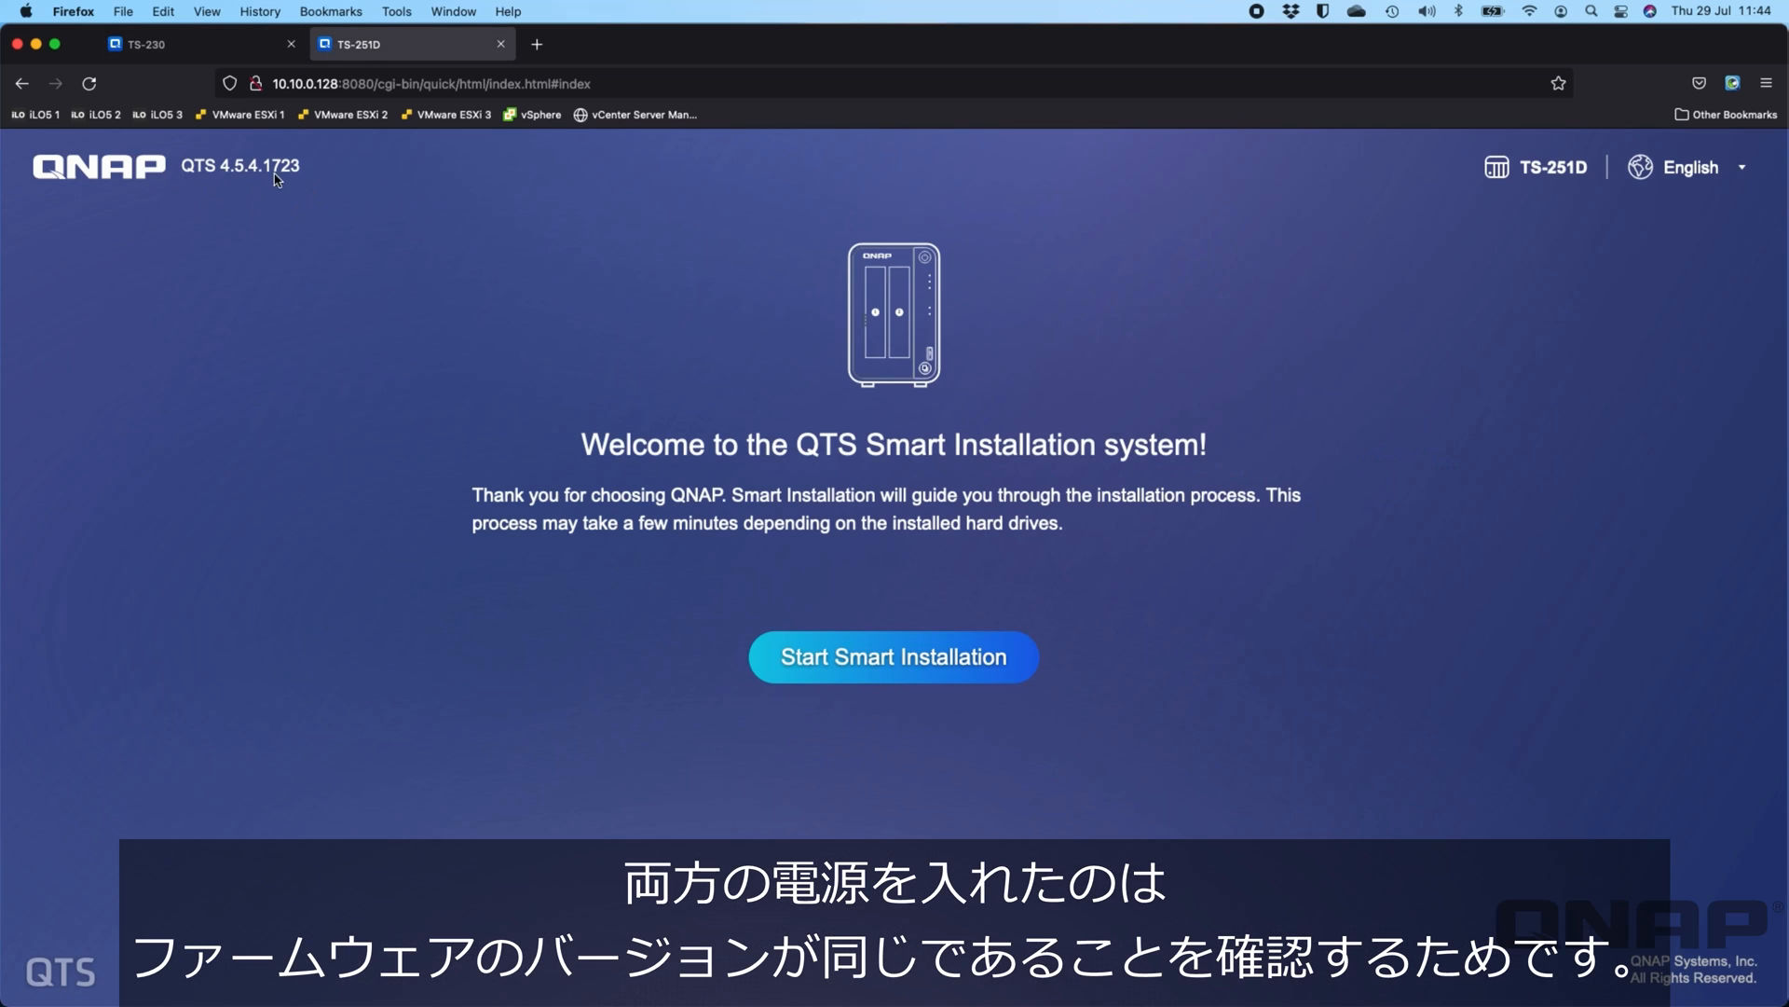
click(192, 43)
click(358, 297)
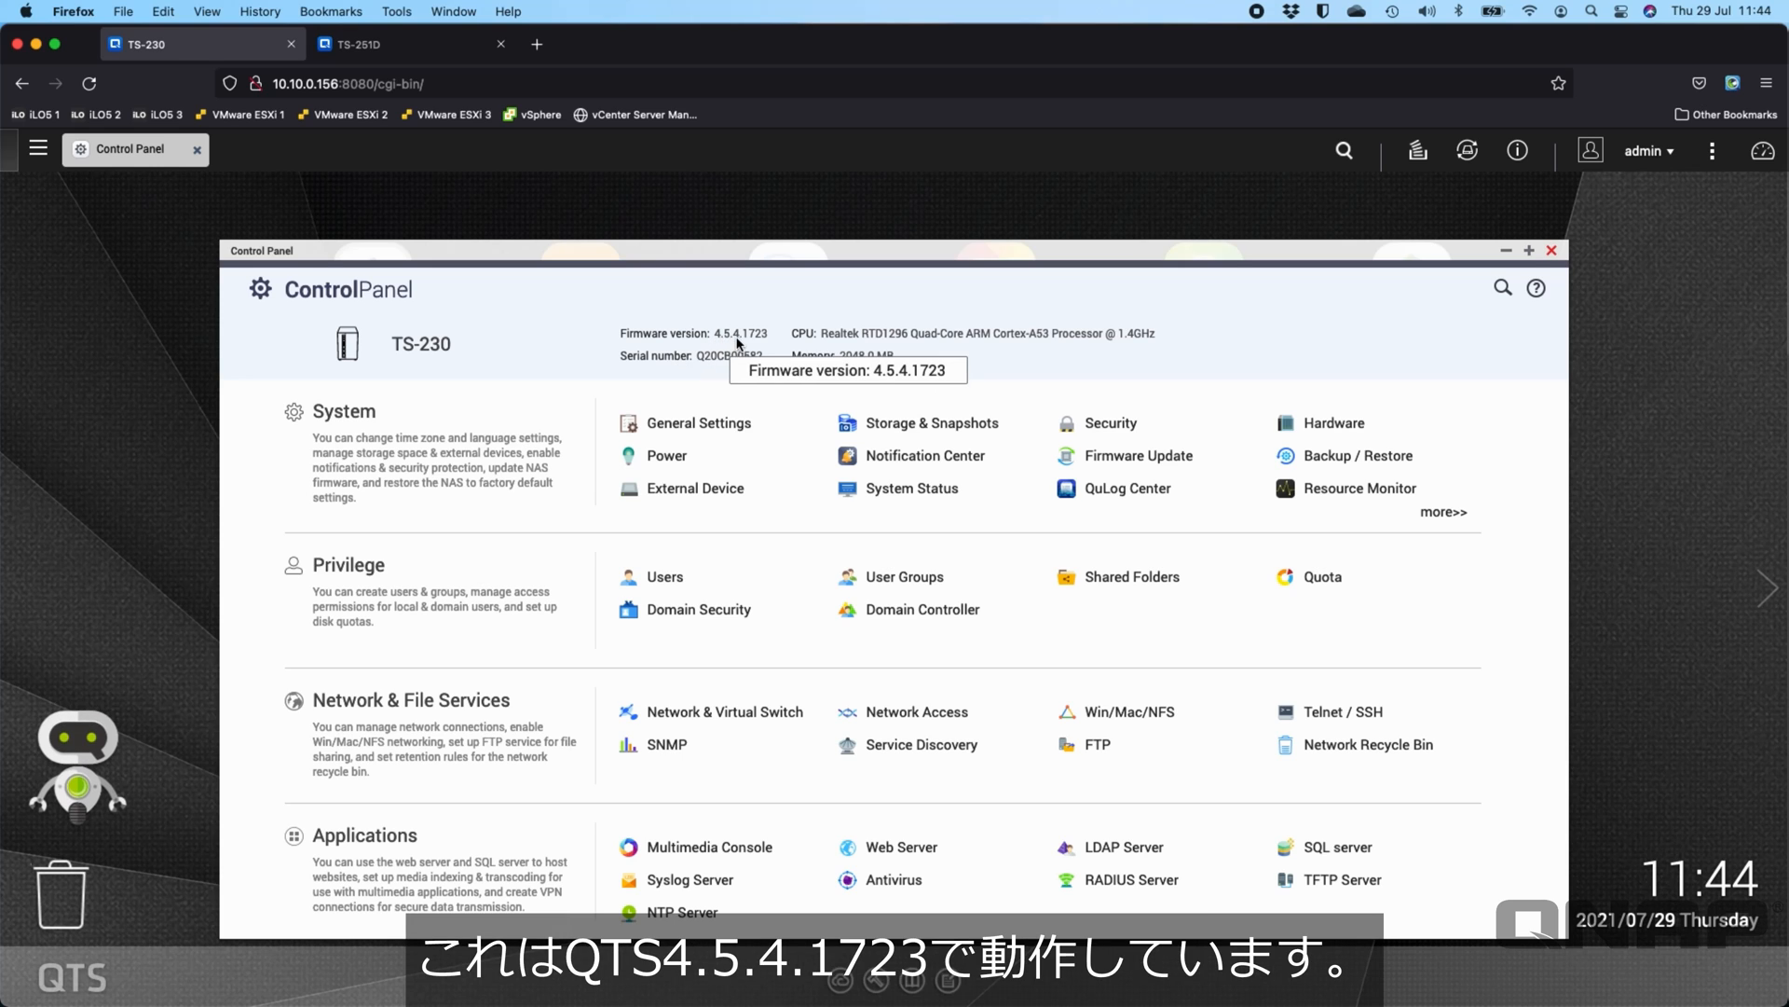
click(454, 51)
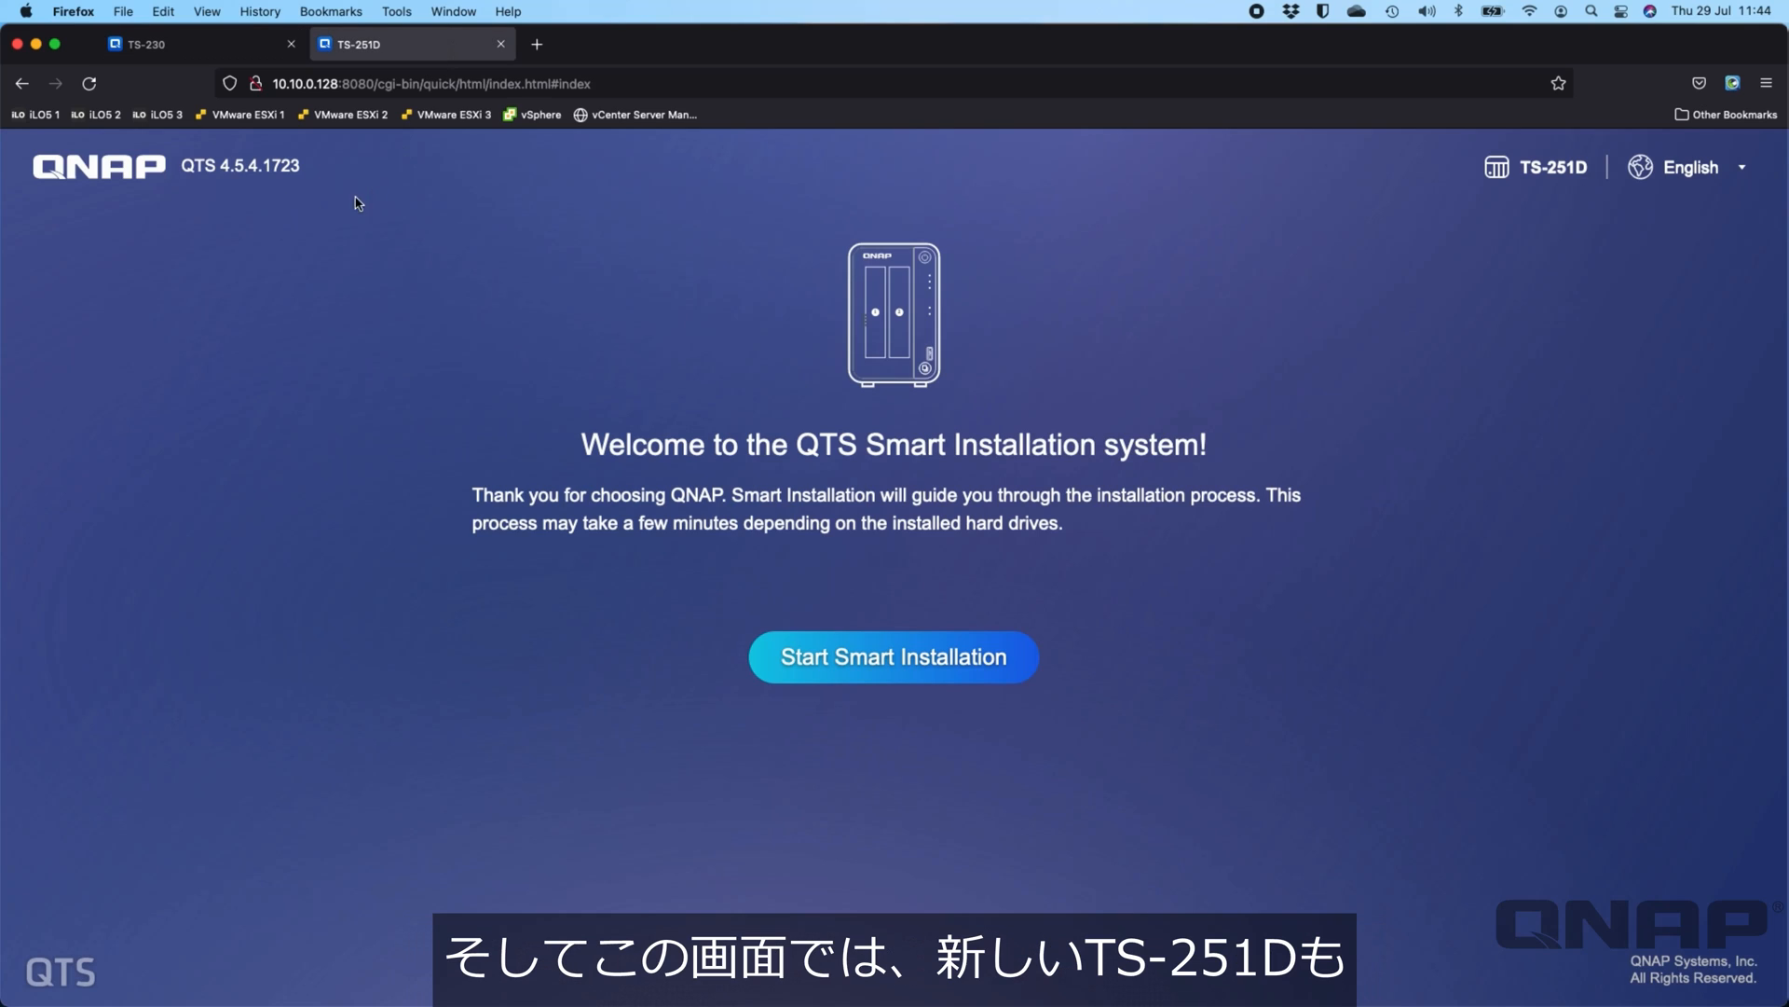
drag(177, 169, 311, 171)
click(235, 179)
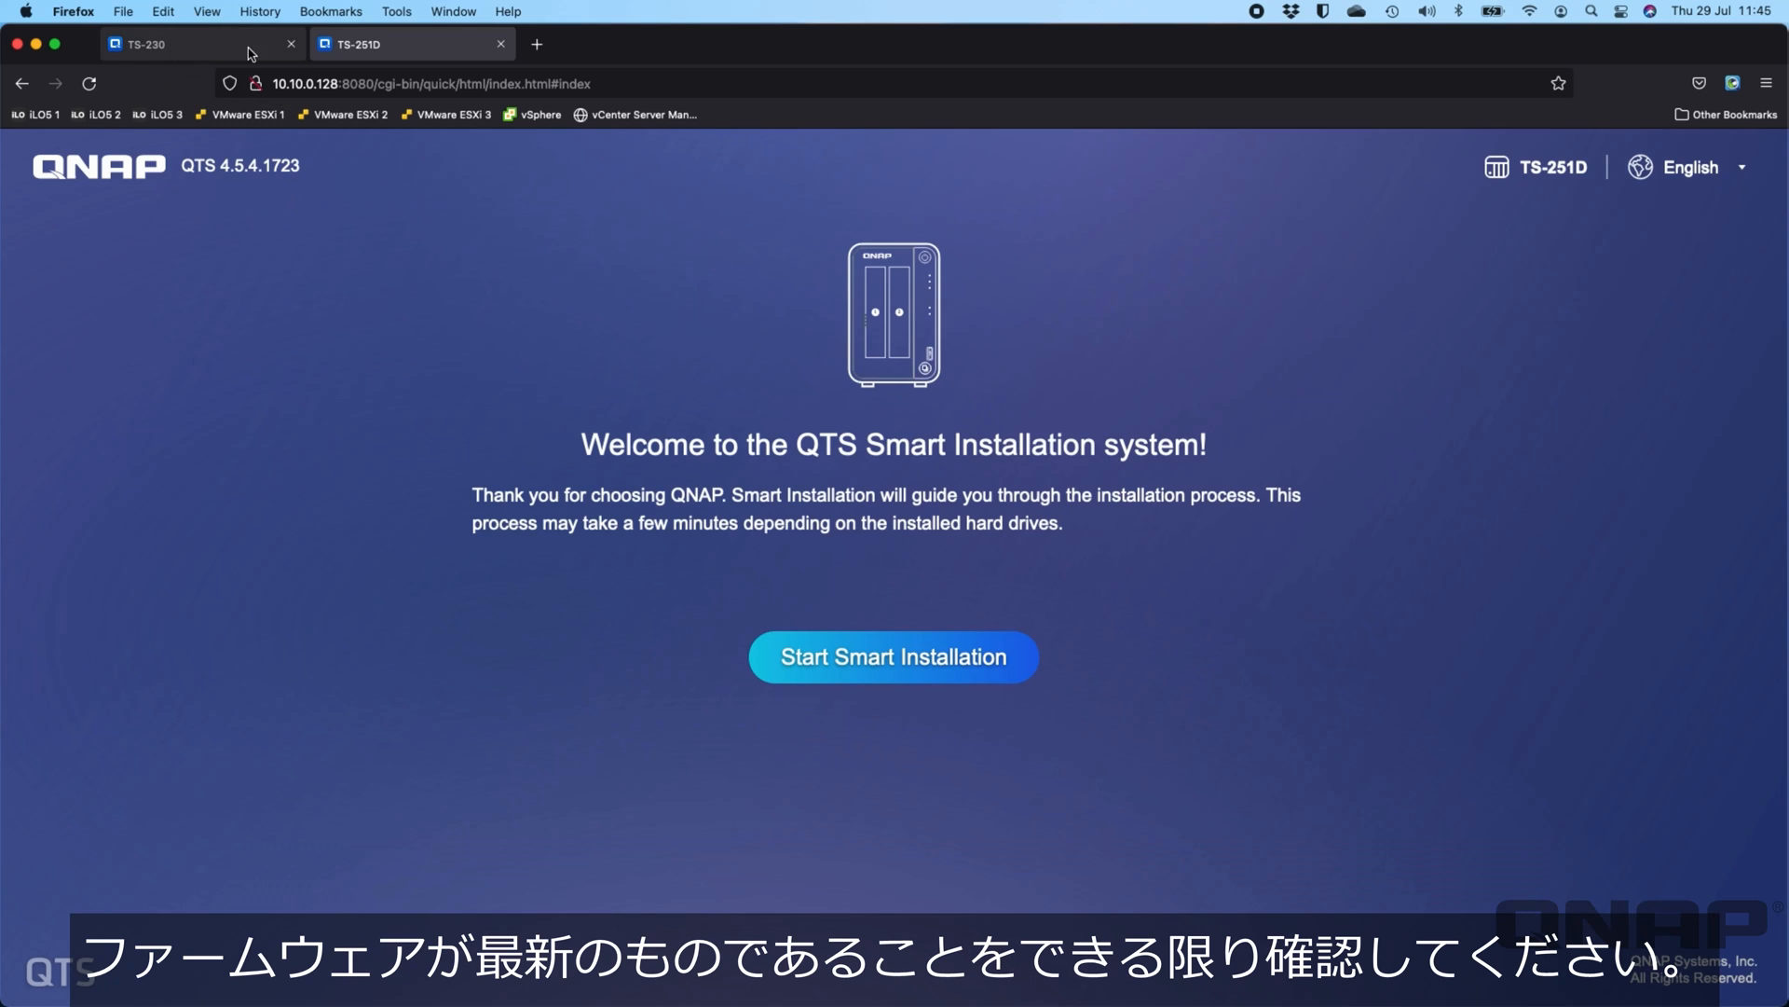
click(224, 45)
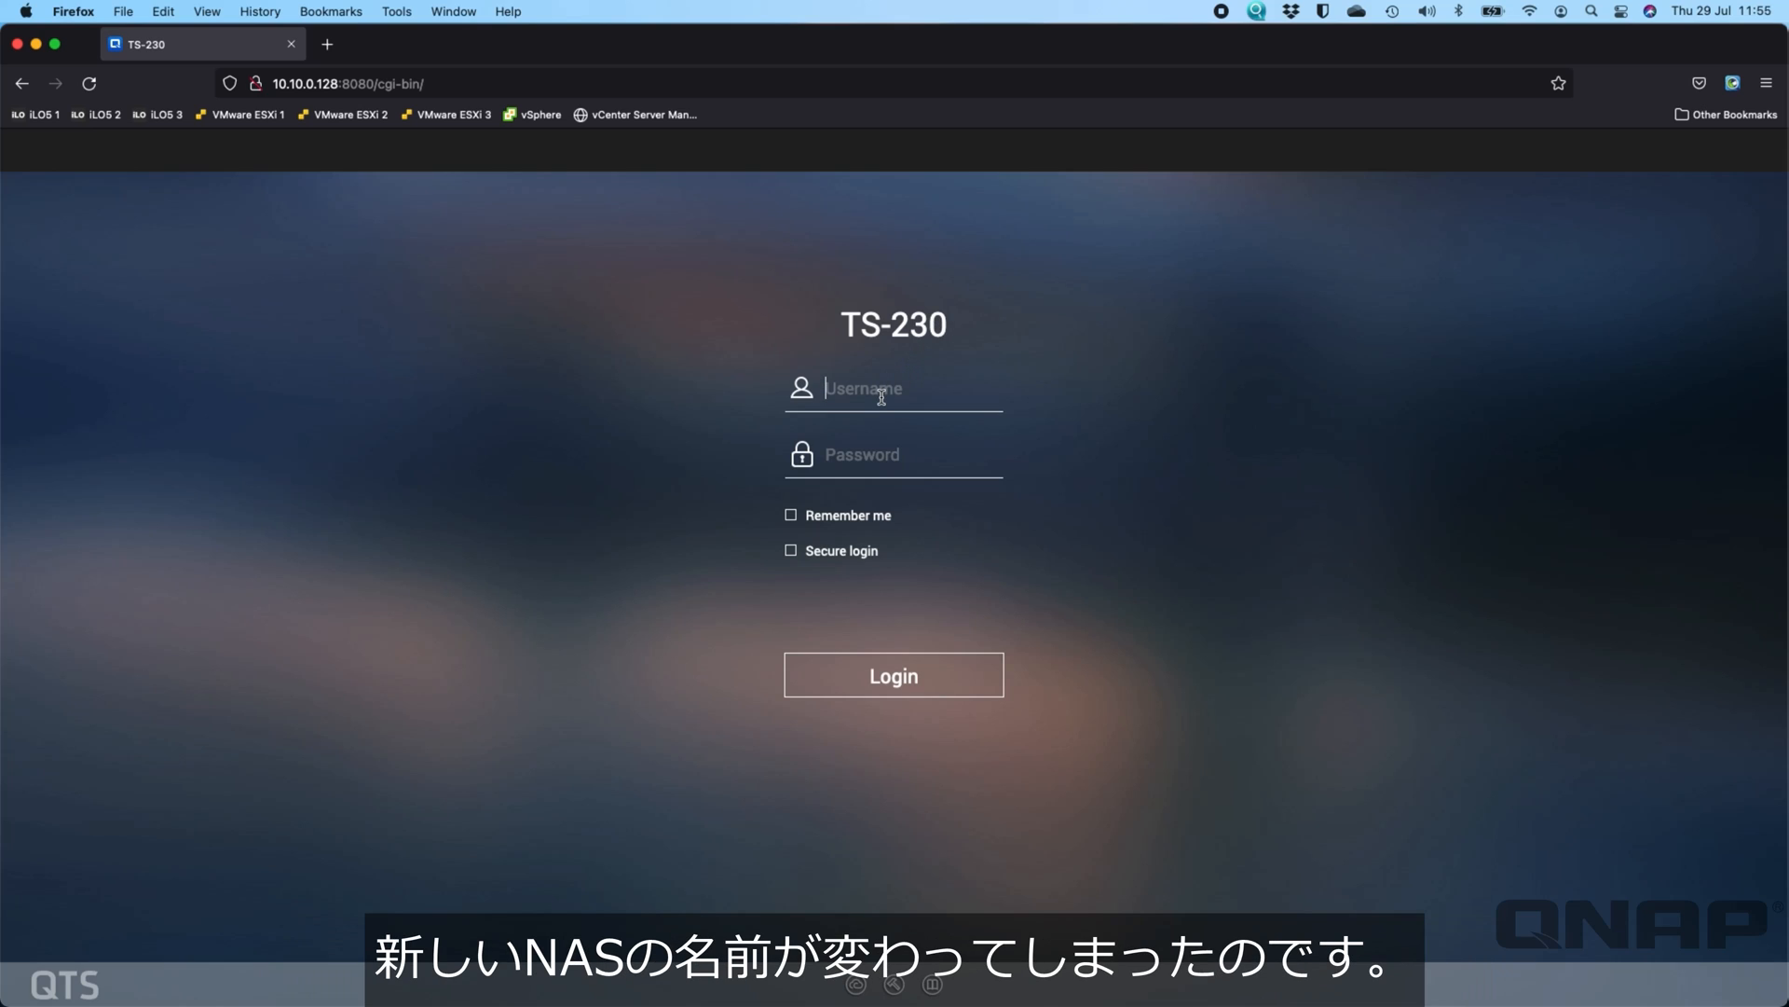
text(admin)
Sign in to the migrated NAS as admin with the old password, declining the browser's save prompt.
key(Tab)
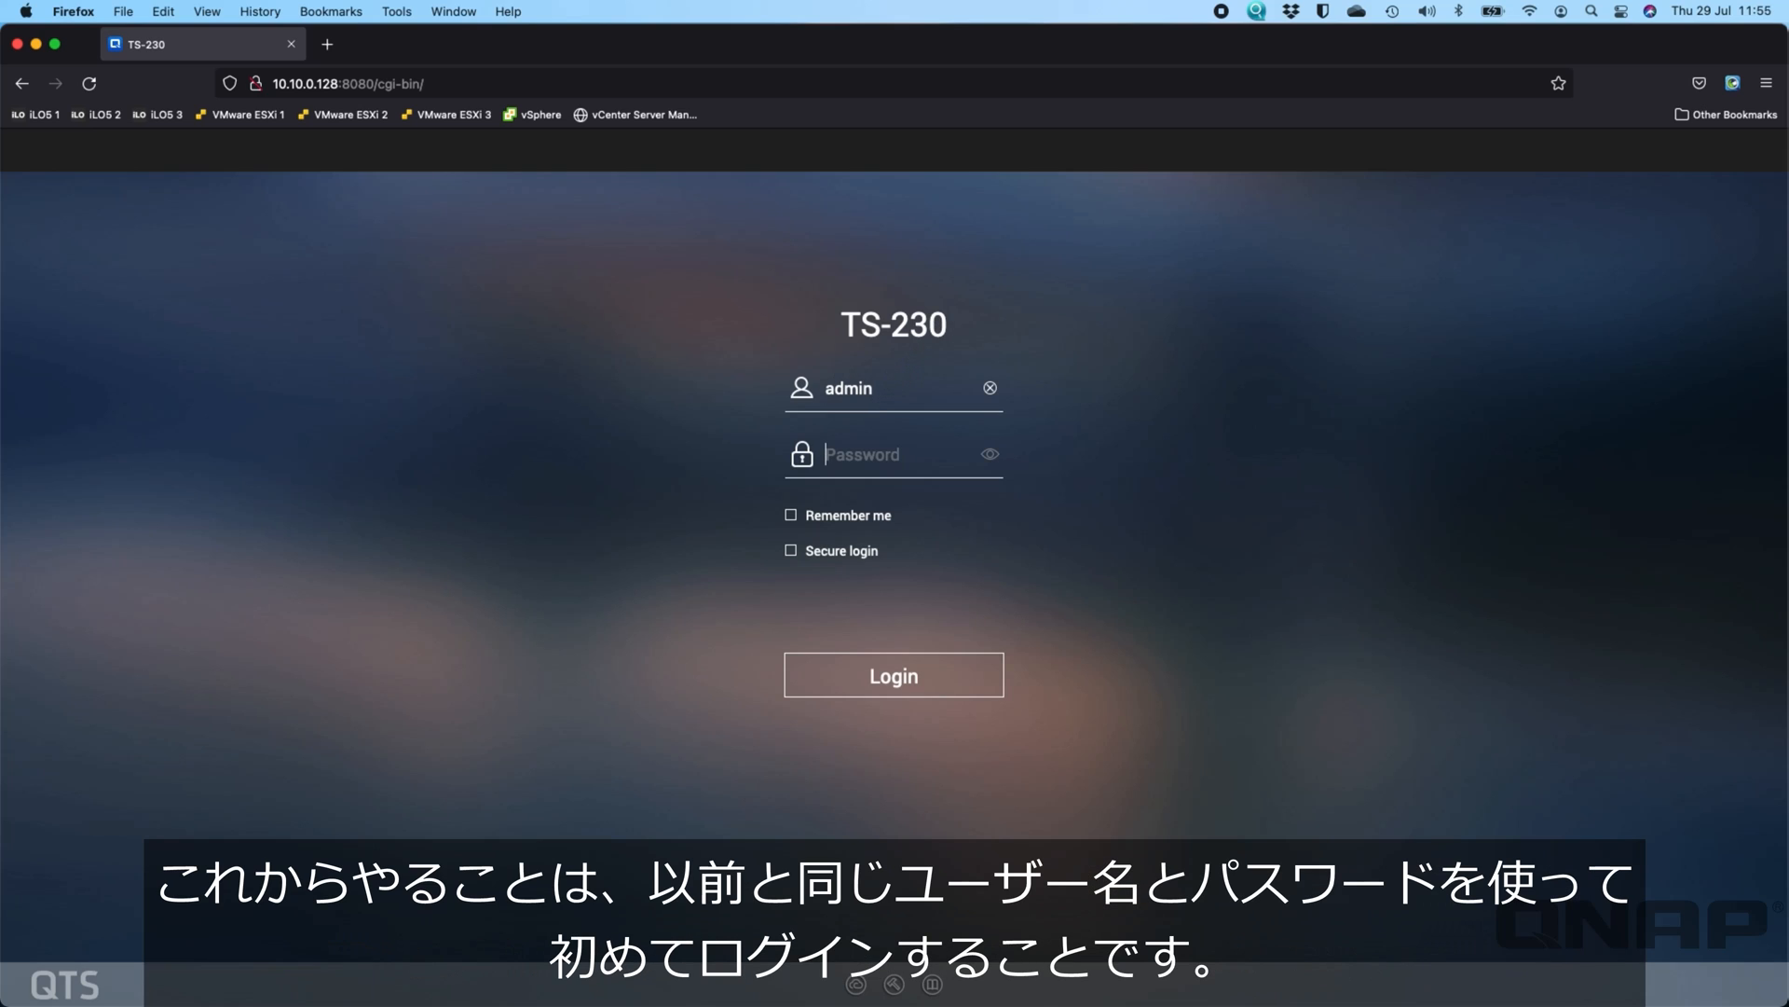
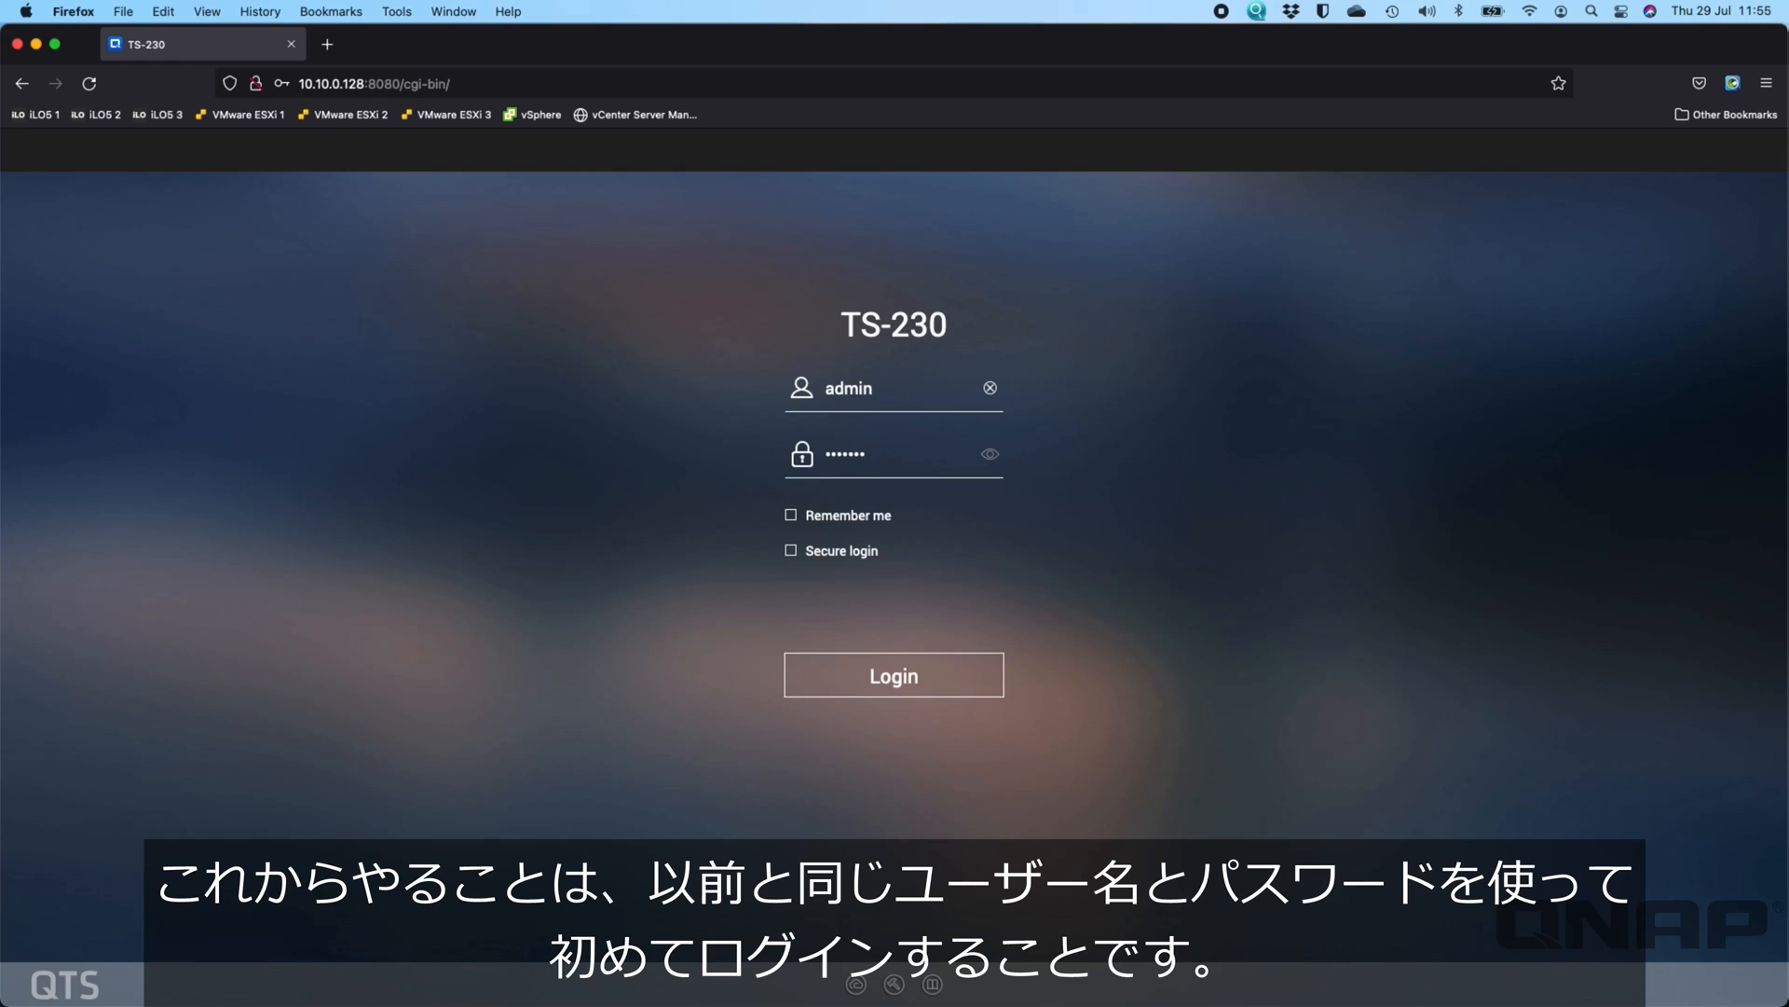
key(Return)
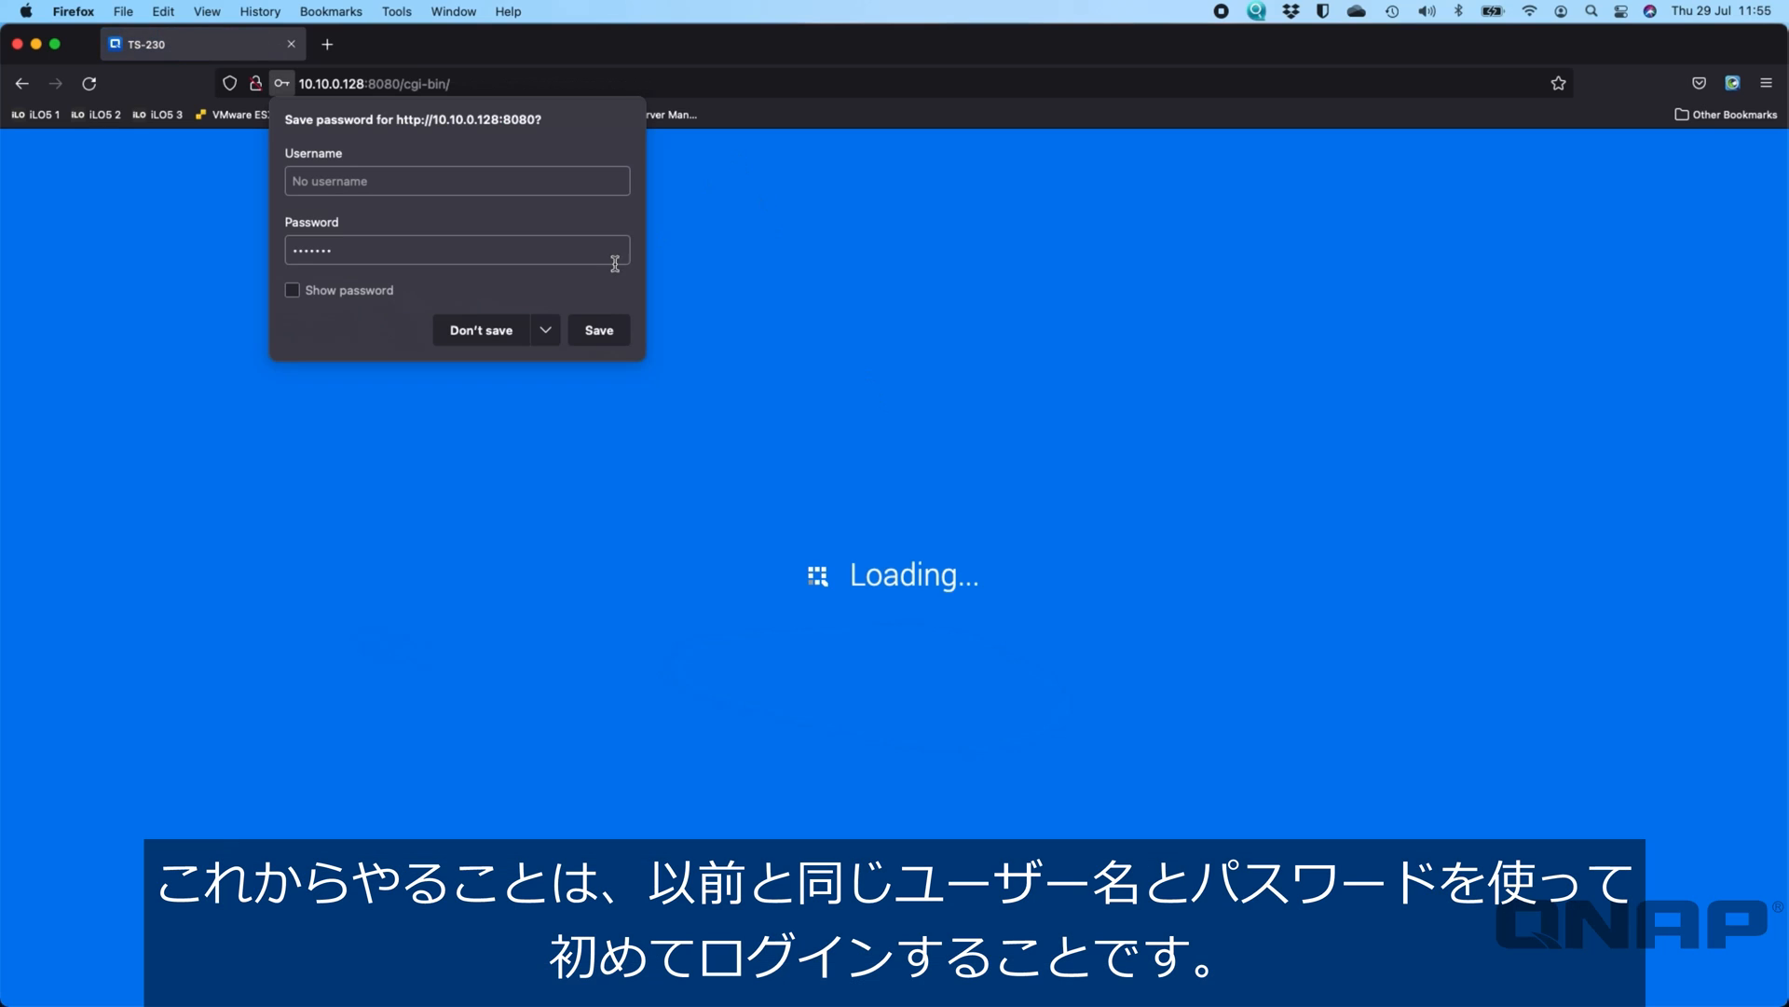
click(497, 338)
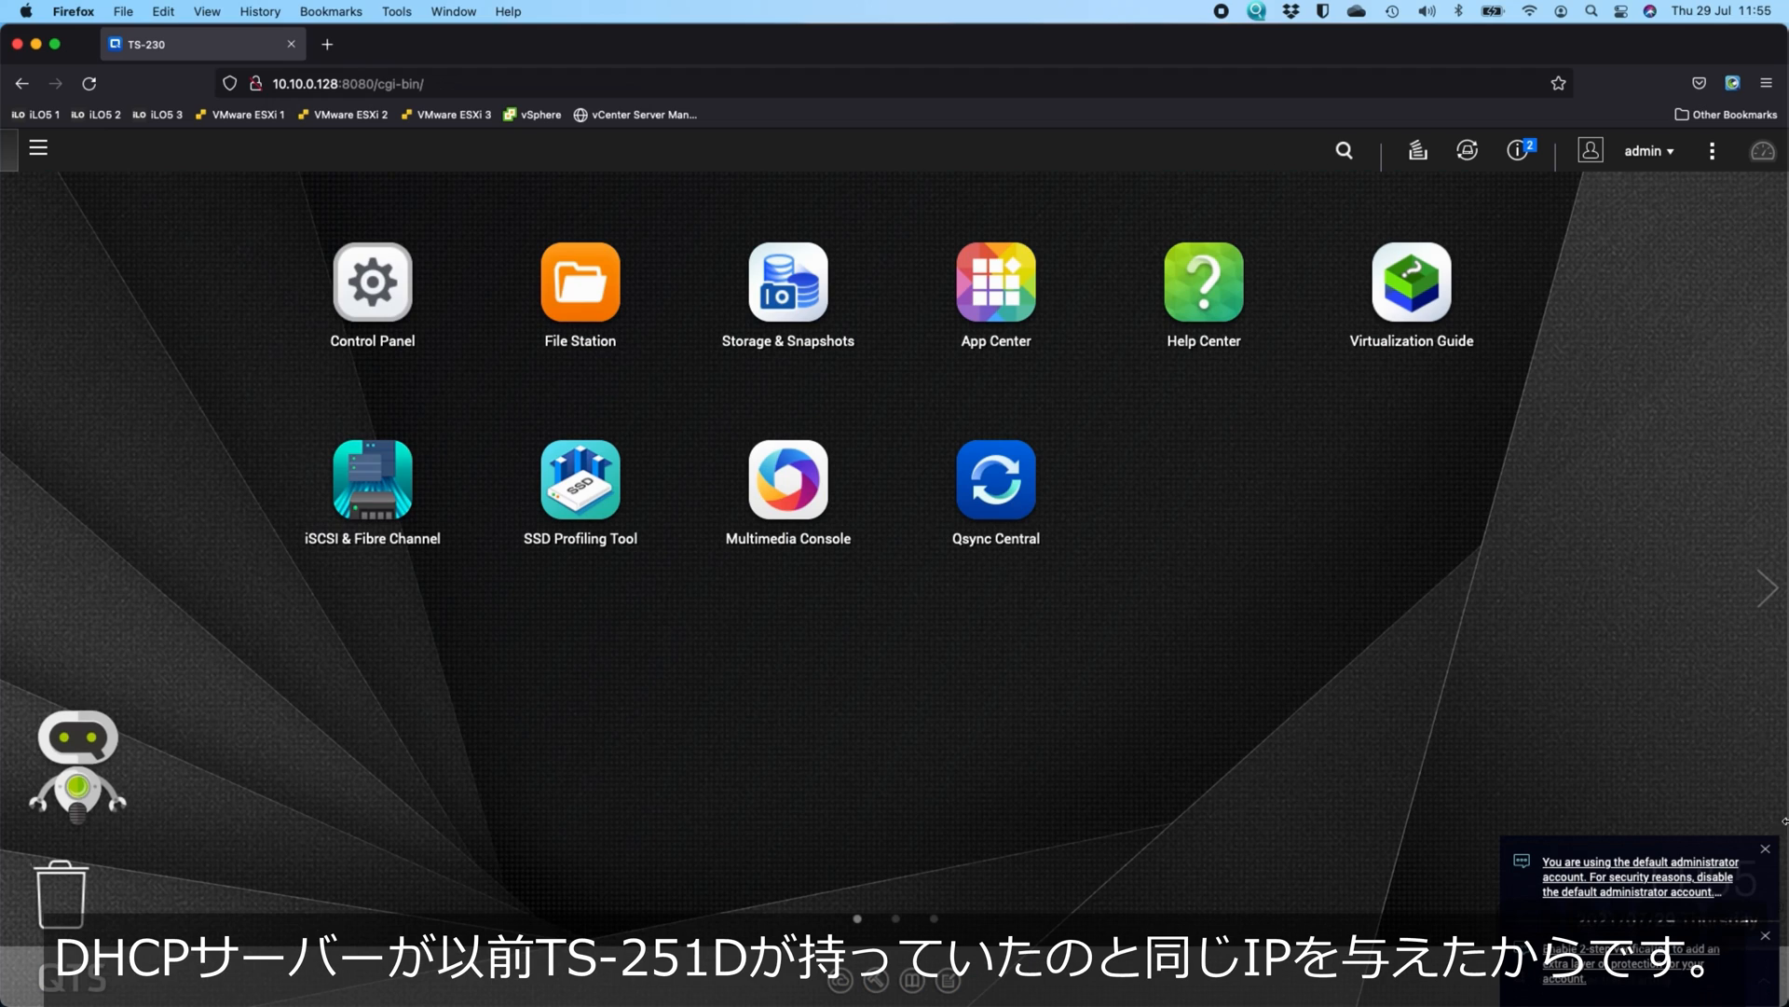
Dismiss the two security notifications, check starting applications, and bring up Control Panel.
click(1766, 850)
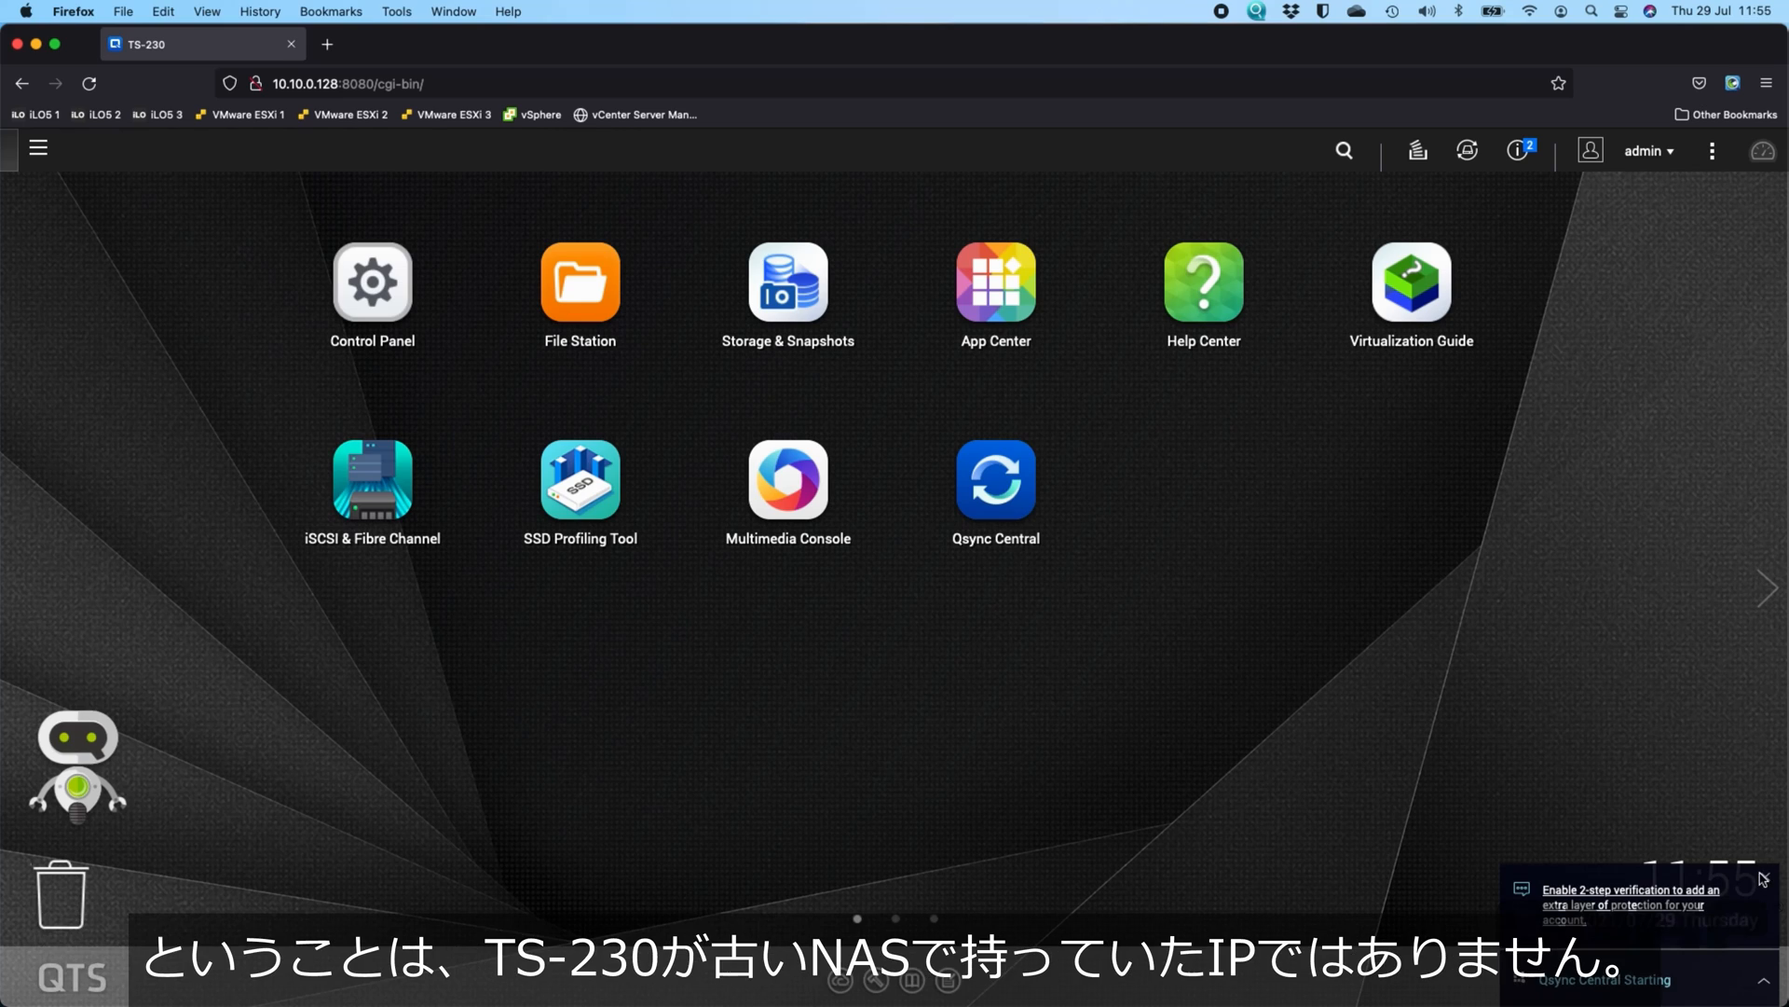
click(1765, 878)
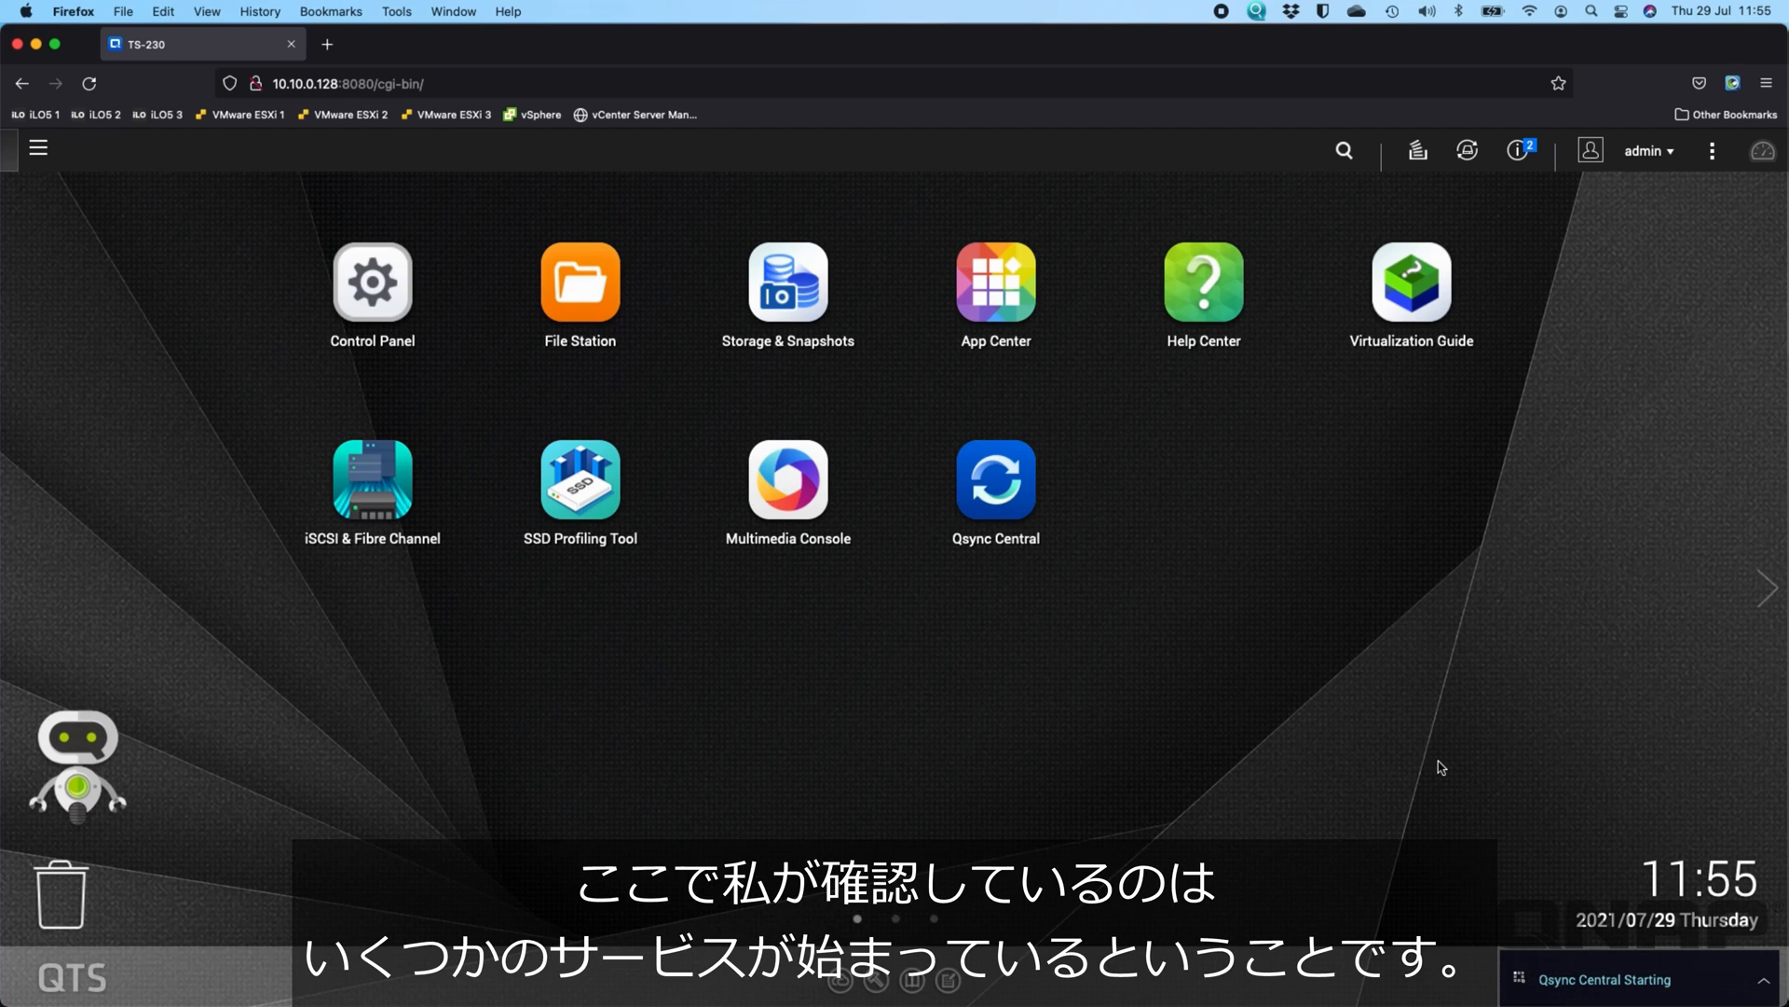
click(1764, 981)
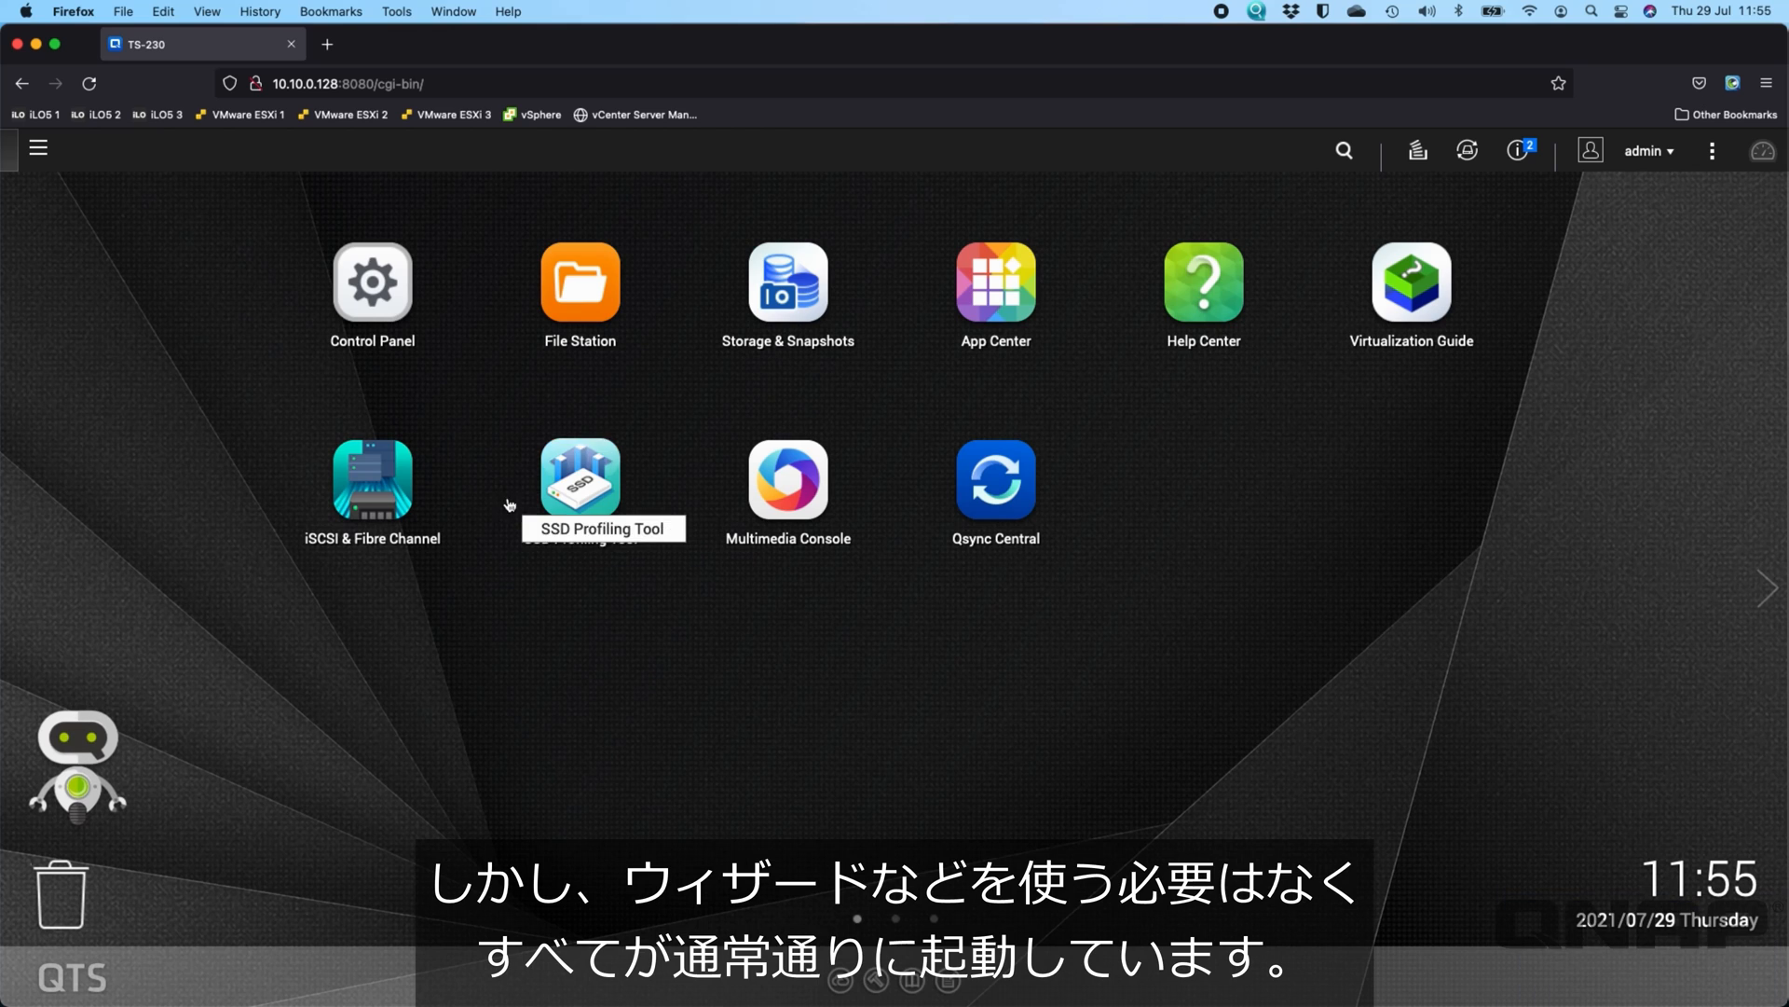
click(362, 323)
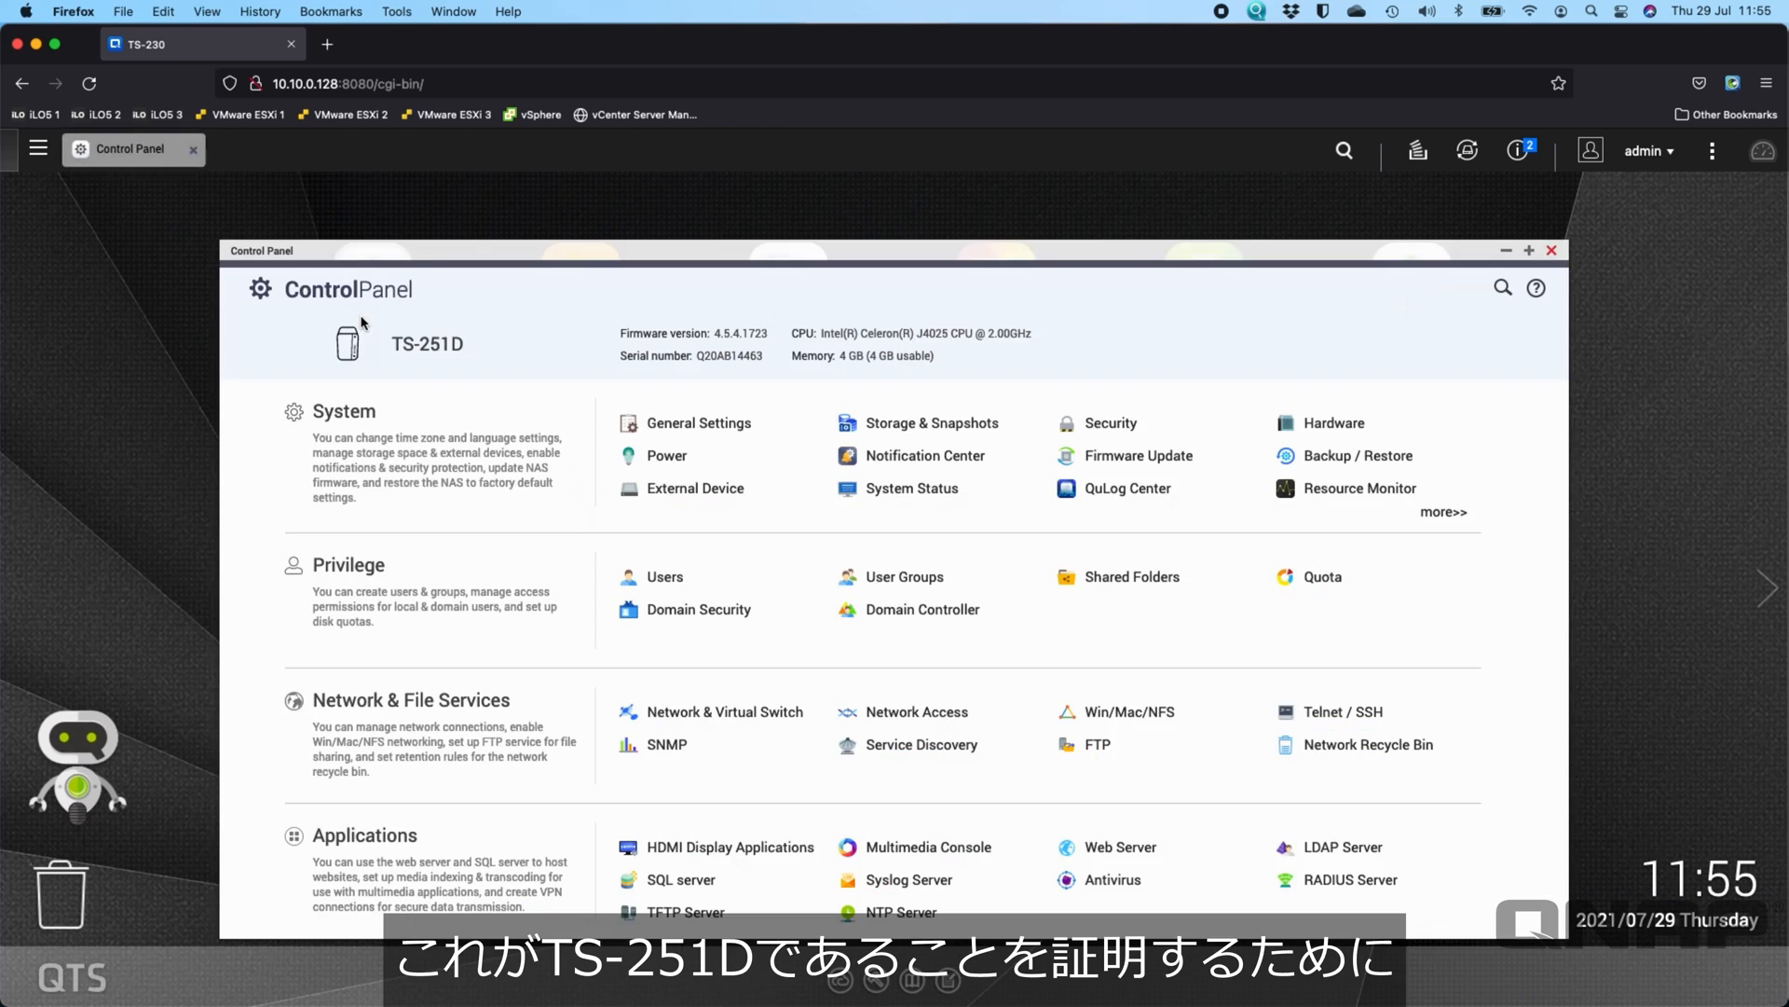
click(912, 488)
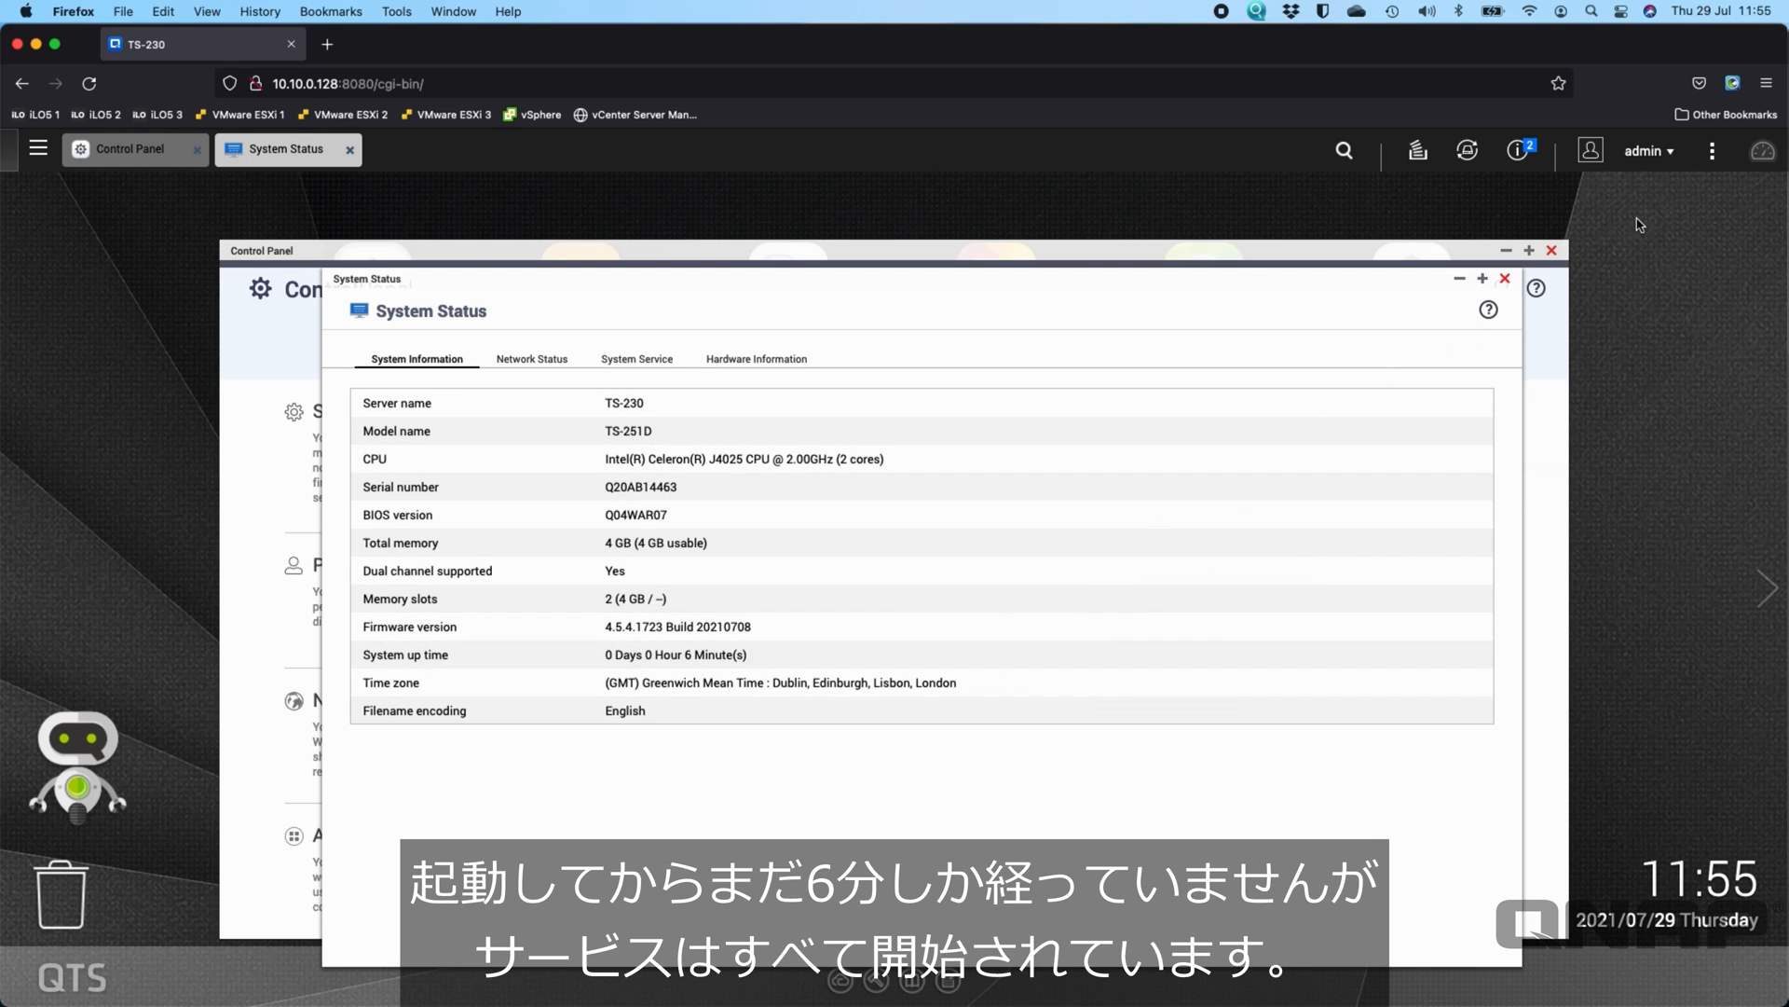
click(1506, 281)
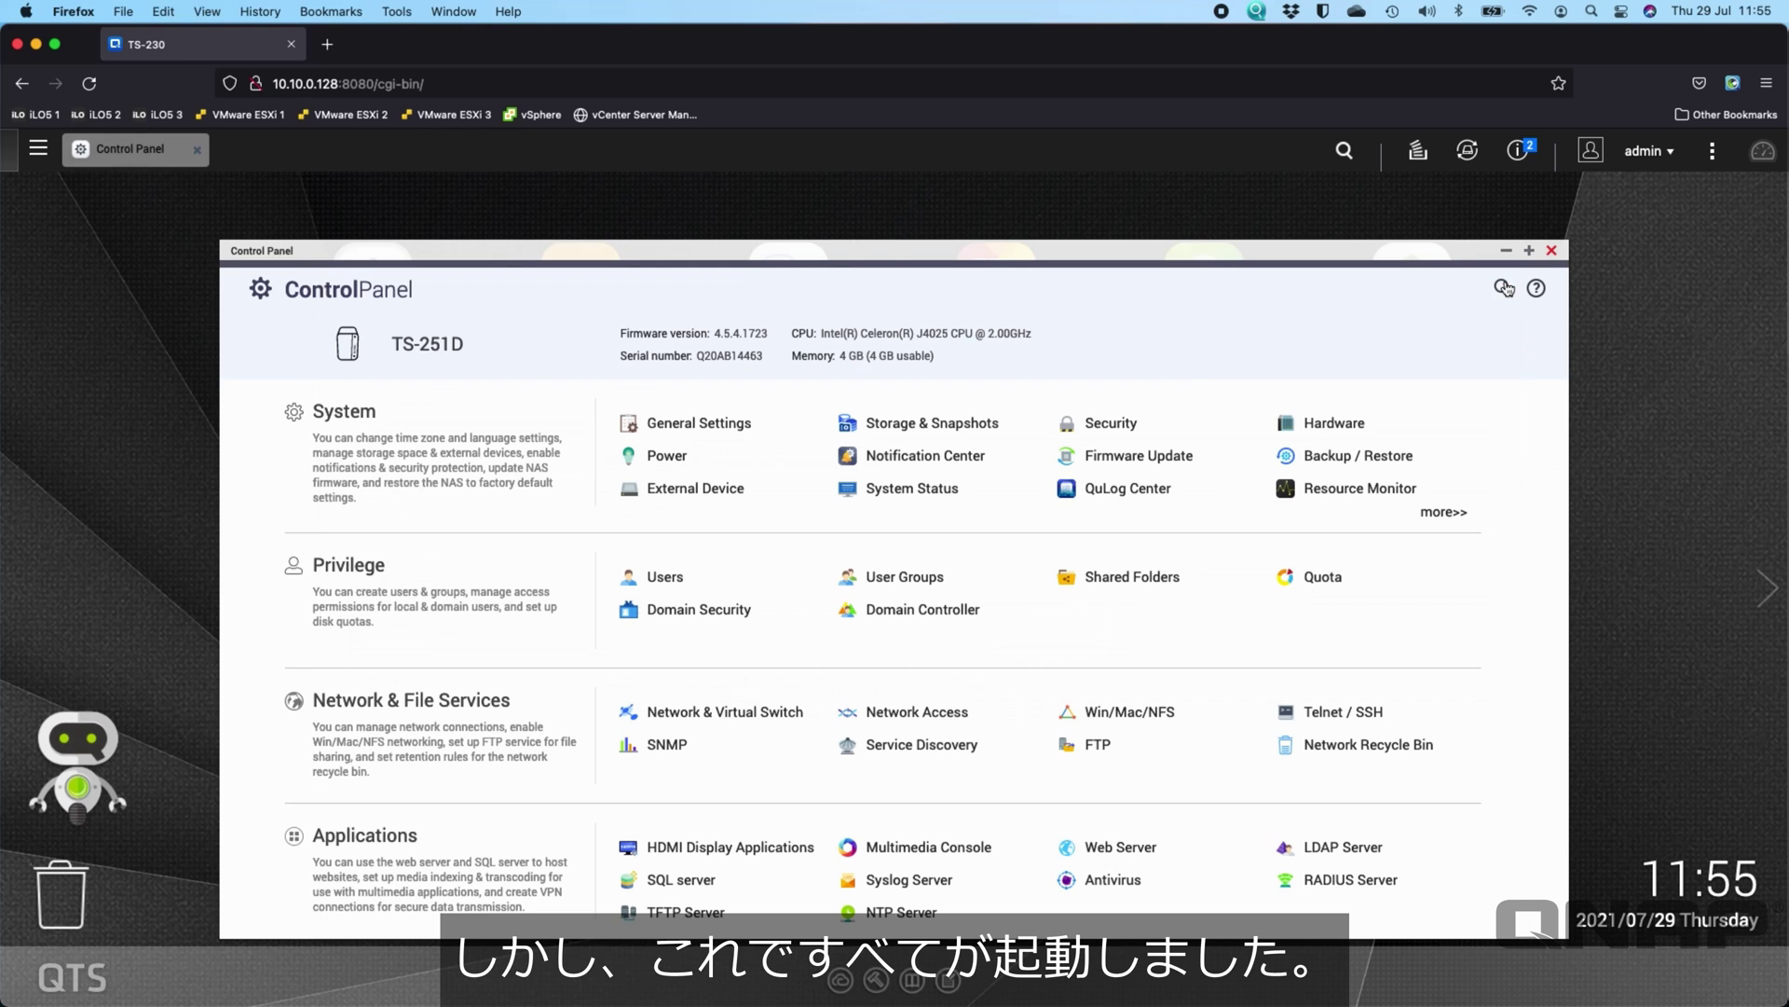
Verify the youtube user on the Users list, close Control Panel and launch File Station.
click(680, 582)
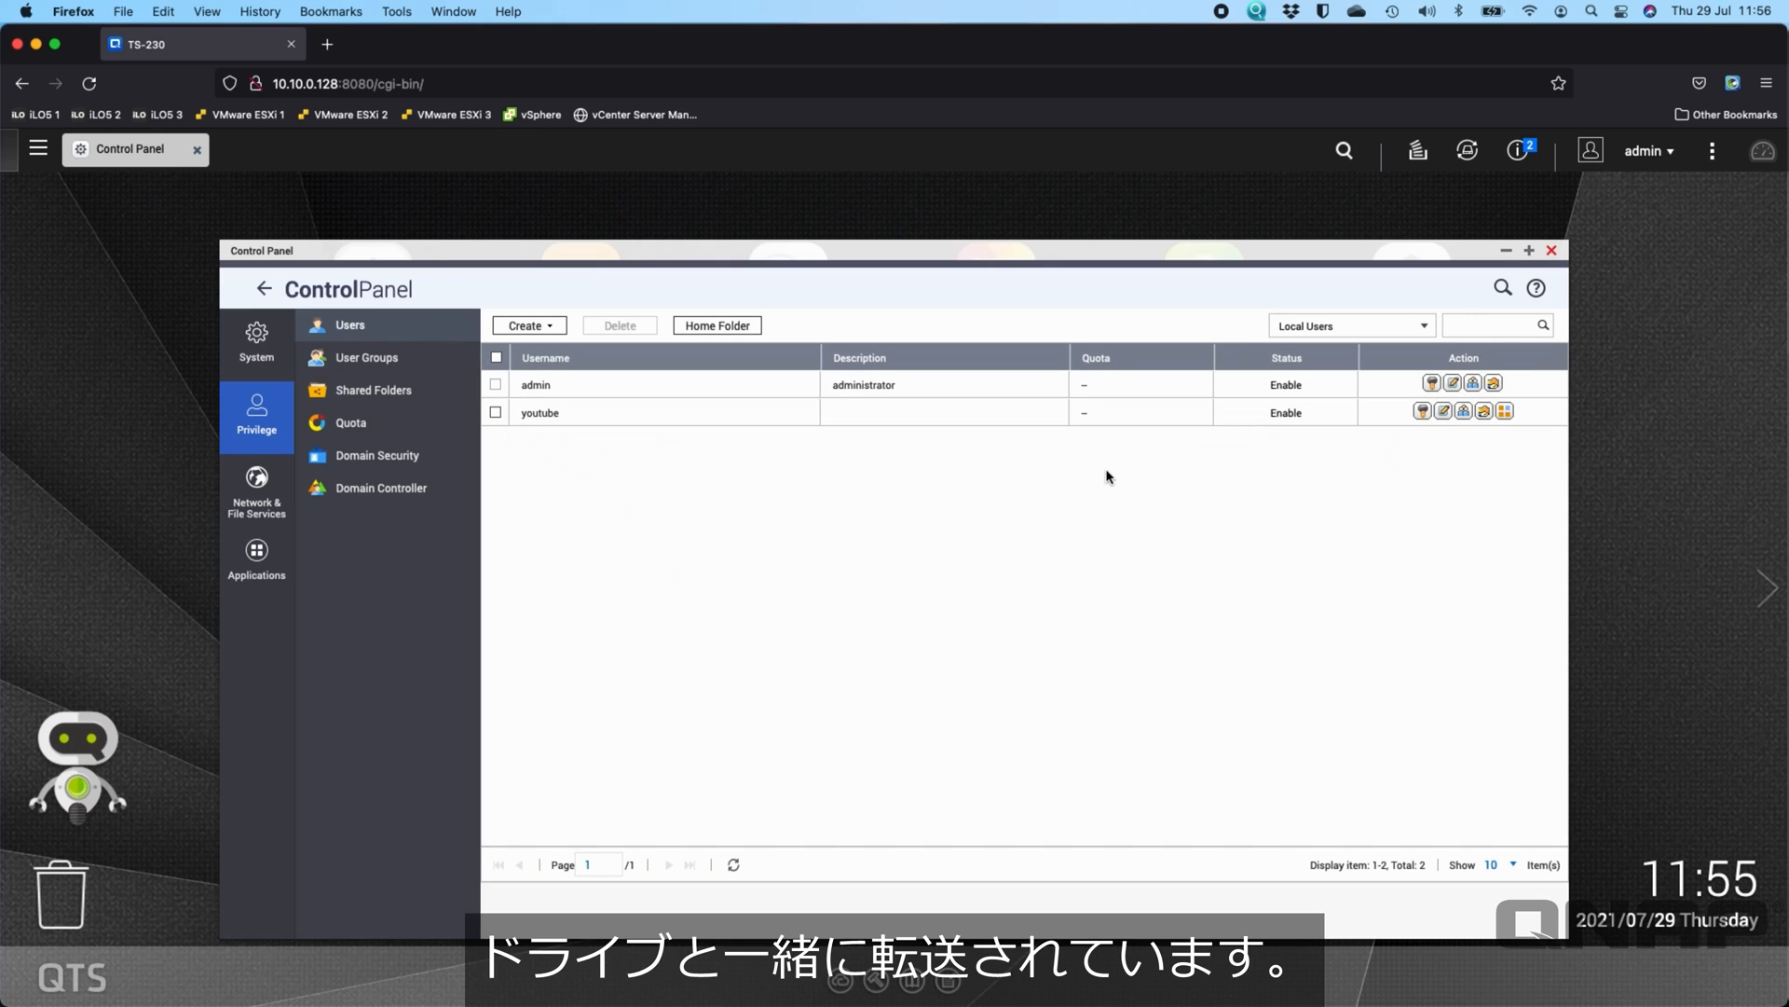
click(1552, 250)
click(580, 287)
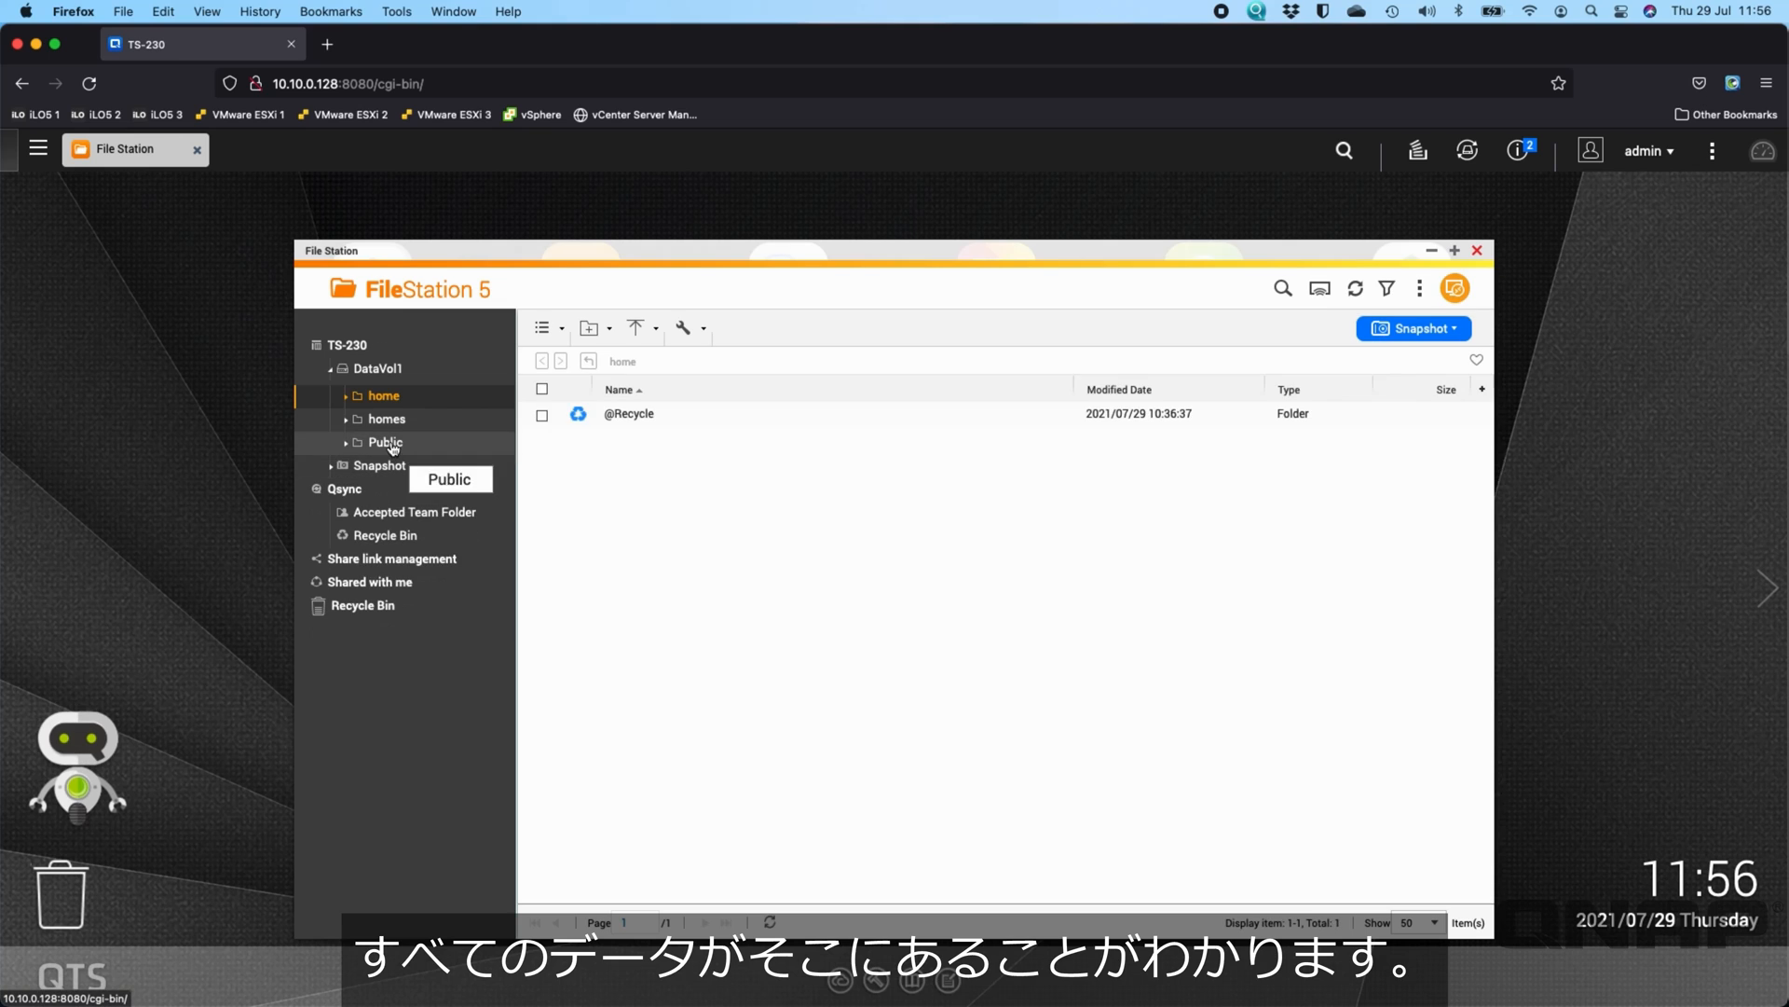
View the Public share's Test1–Test3 folders and firmware images, then close File Station.
click(386, 441)
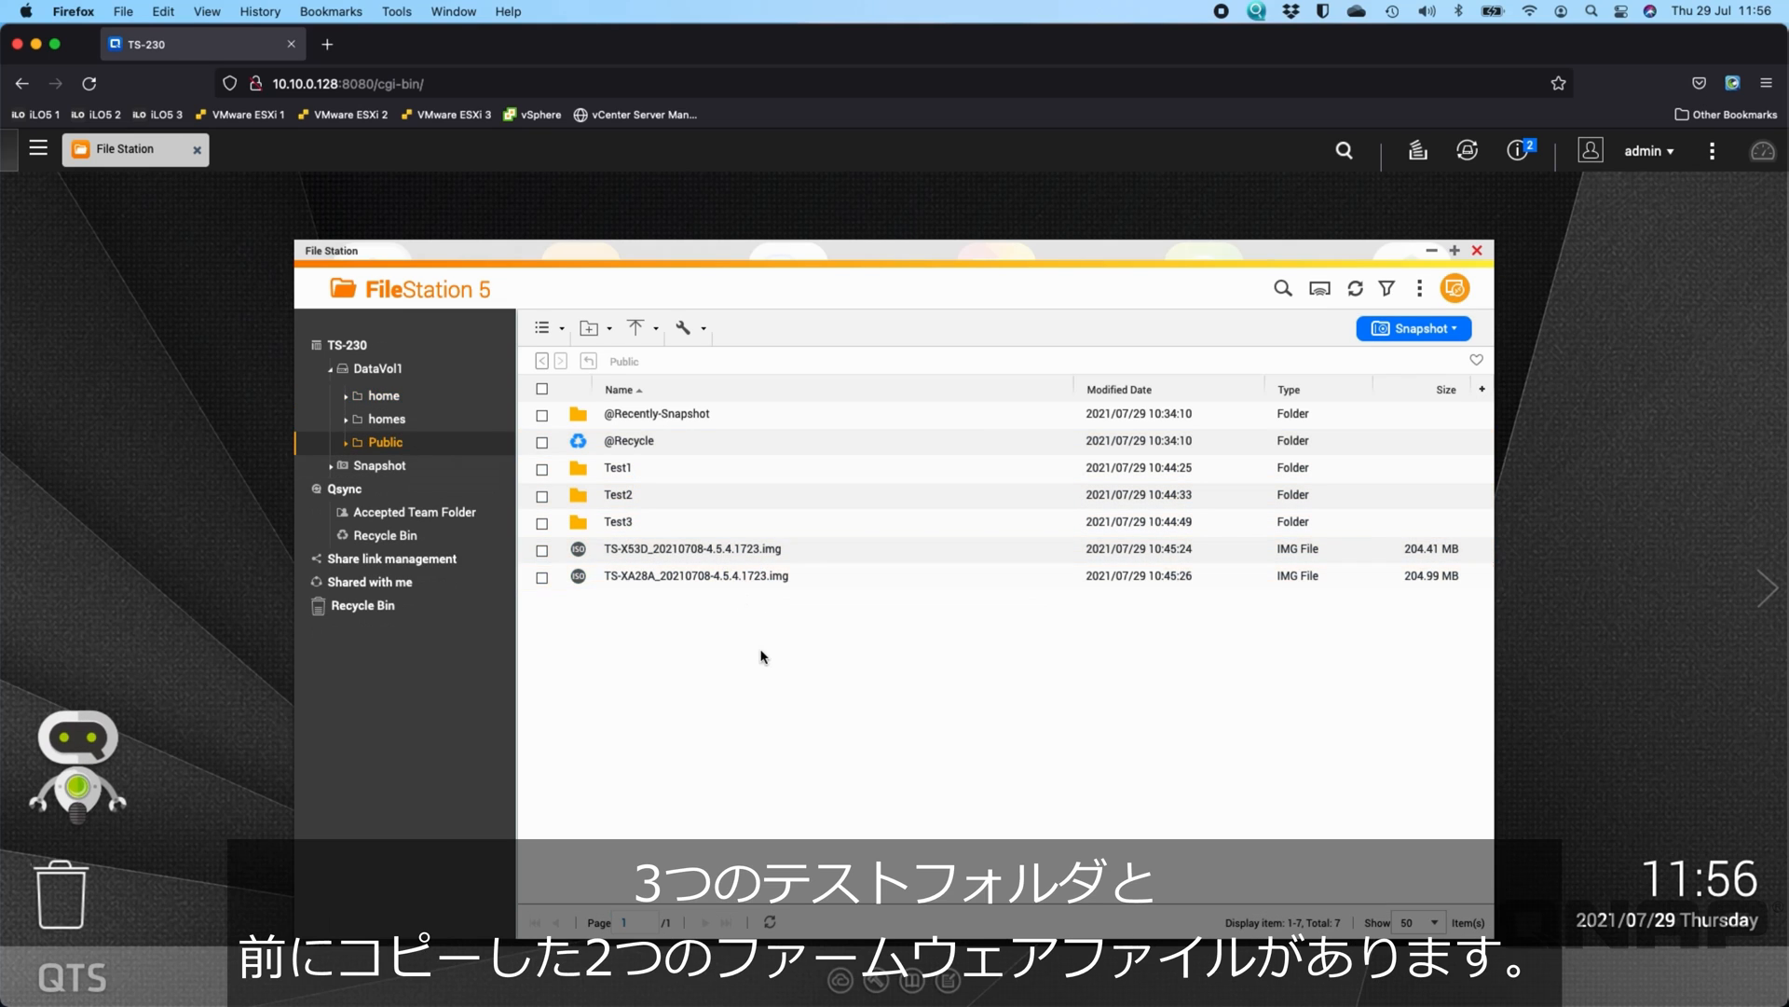
click(1476, 251)
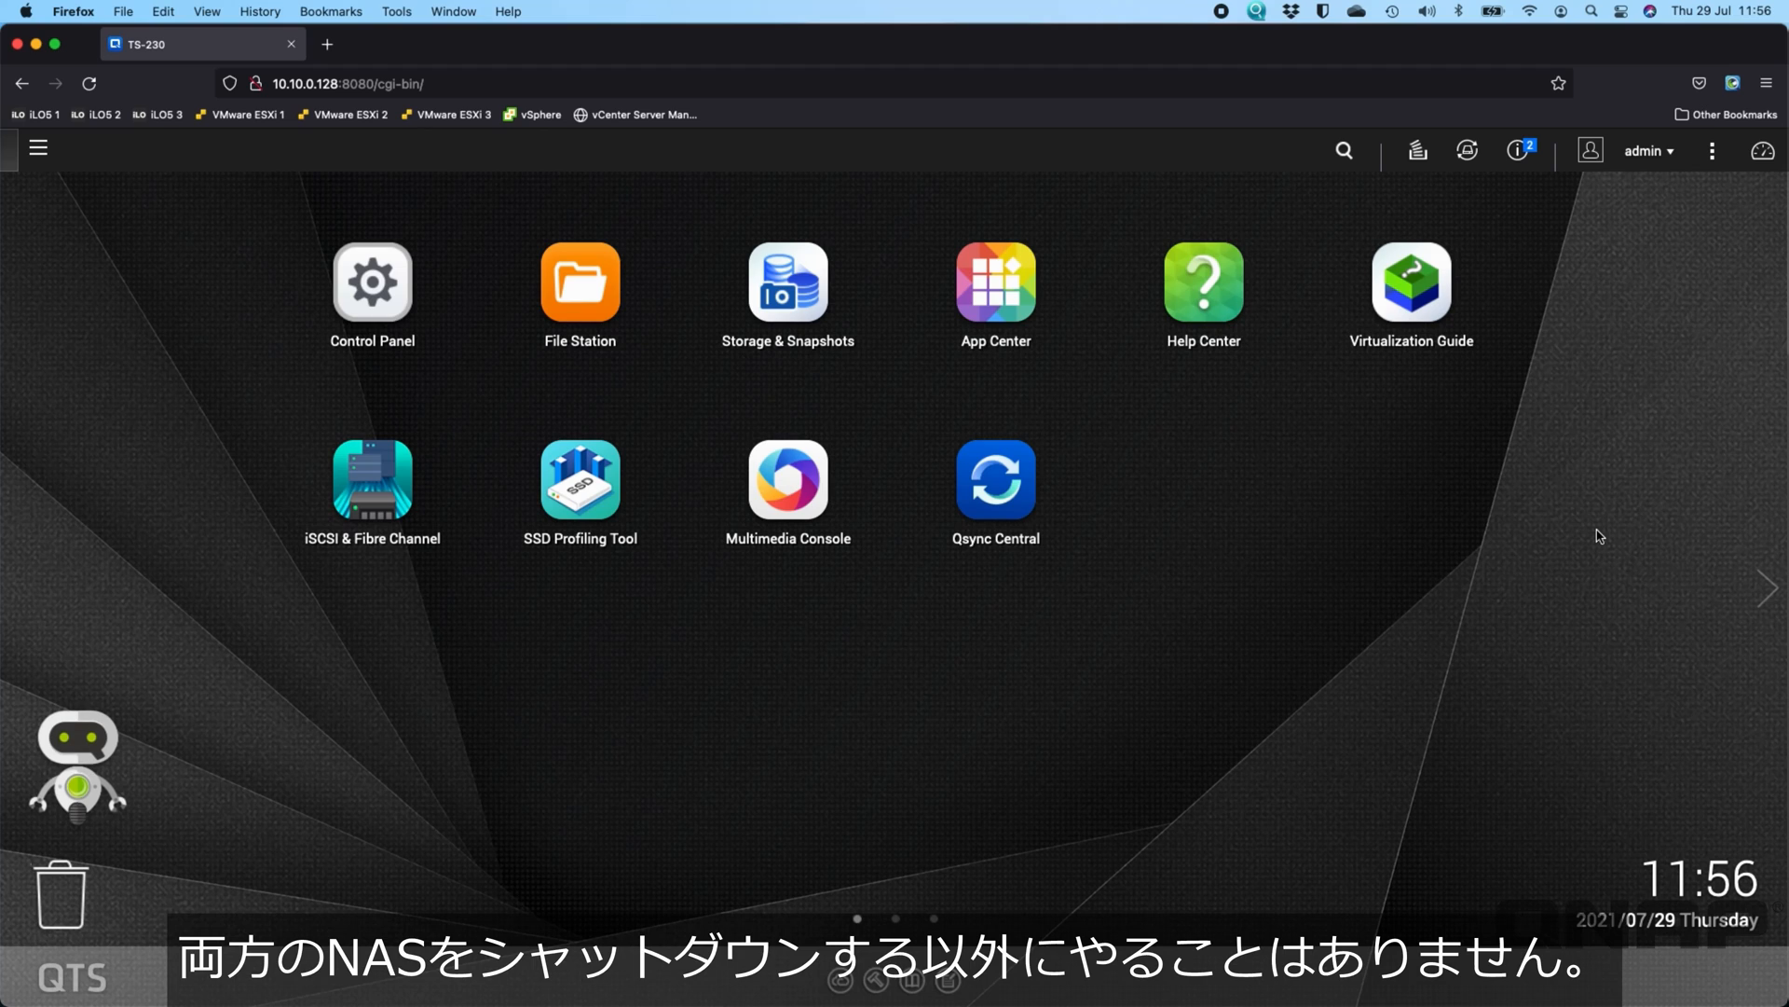